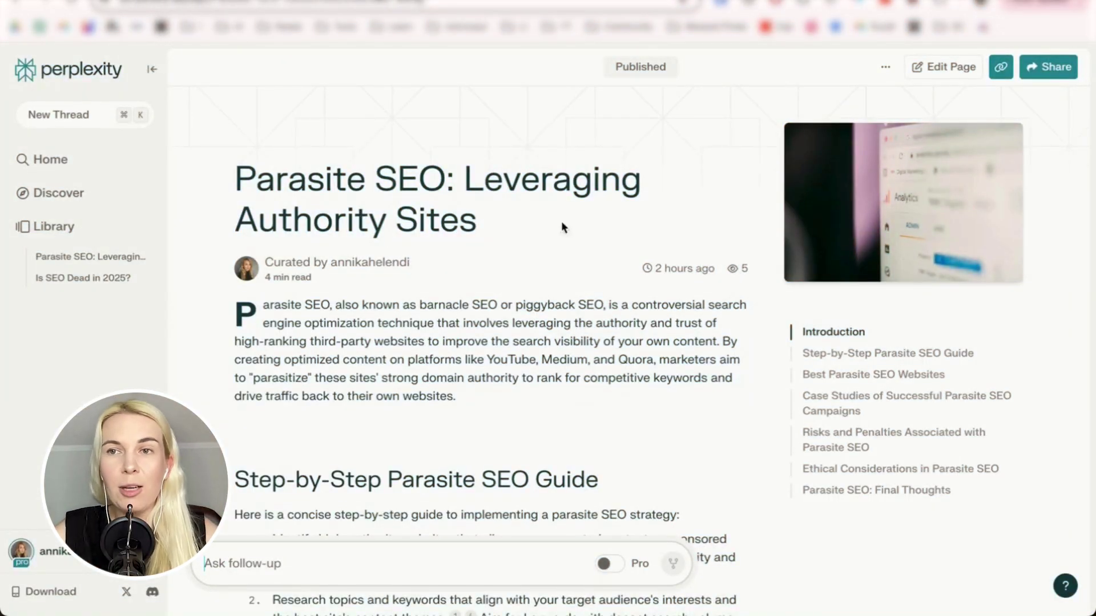
Copy the link of the published "Parasite SEO: Leveraging Authority Sites" page and leave the page
click(1000, 67)
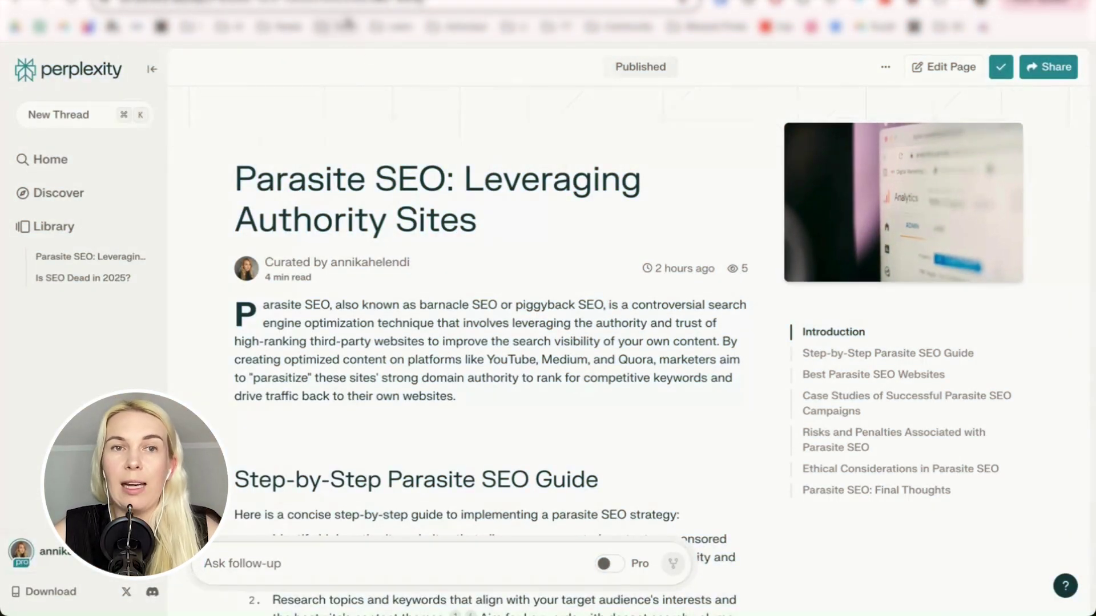
click(350, 32)
click(314, 210)
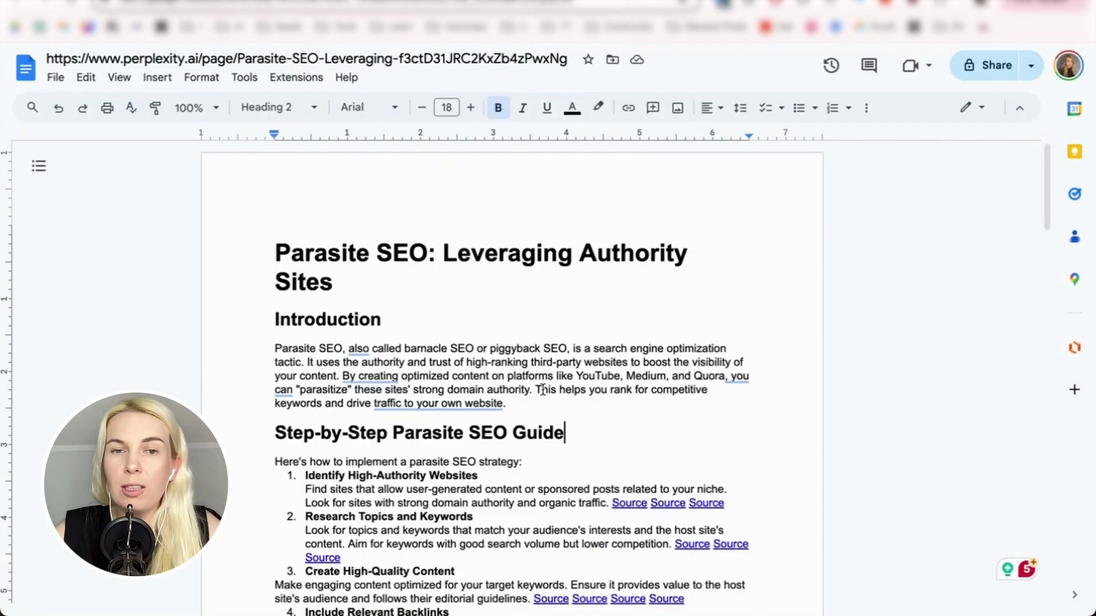
Review the rewritten Parasite SEO article in Google Docs from the introduction down
scroll(542, 390, down, 5)
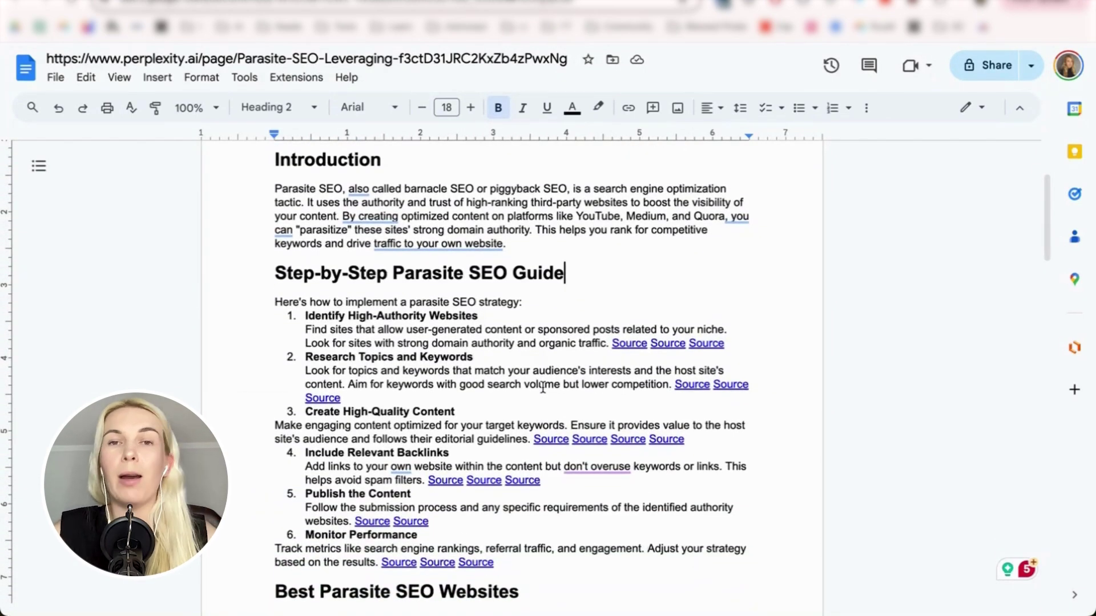
scroll(542, 388, down, 20)
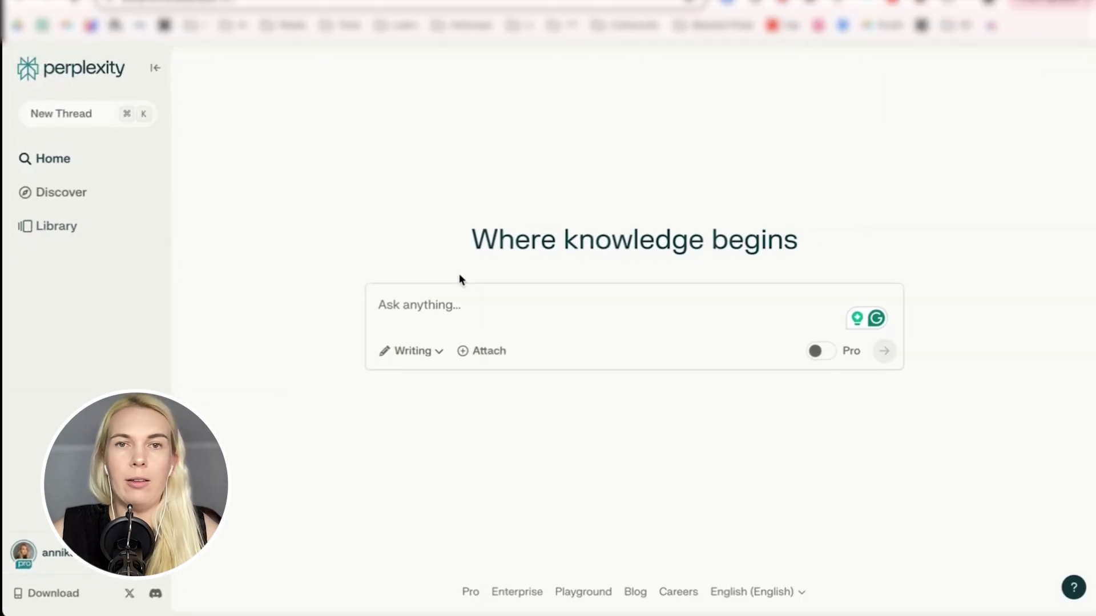
In Perplexity, generate a new page on the topic of SEO Salaries in Texas
text(SEO Salaries )
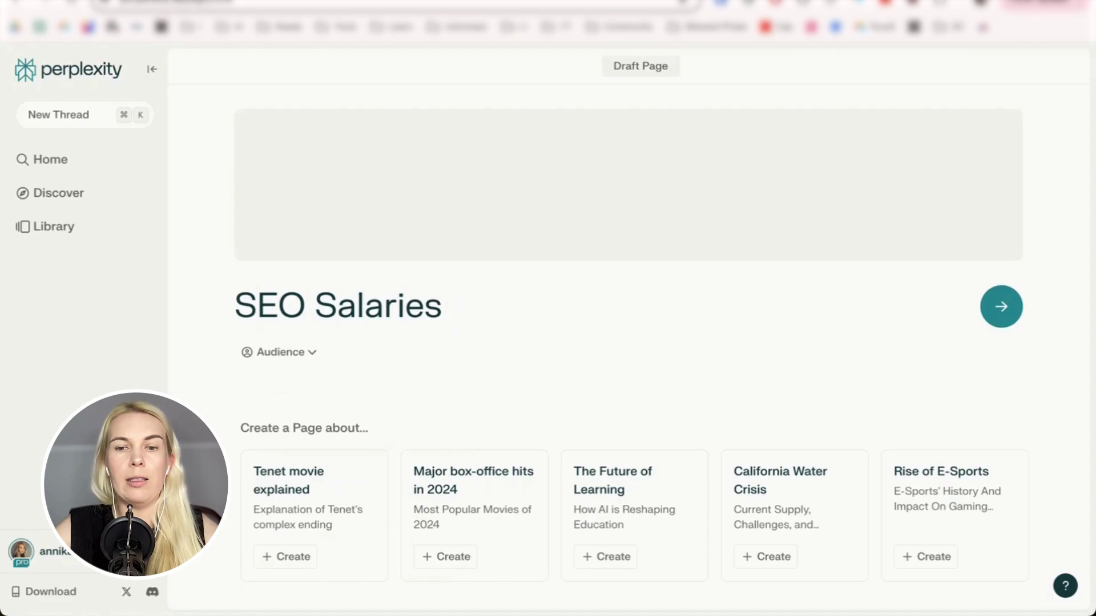
text(in Texas )
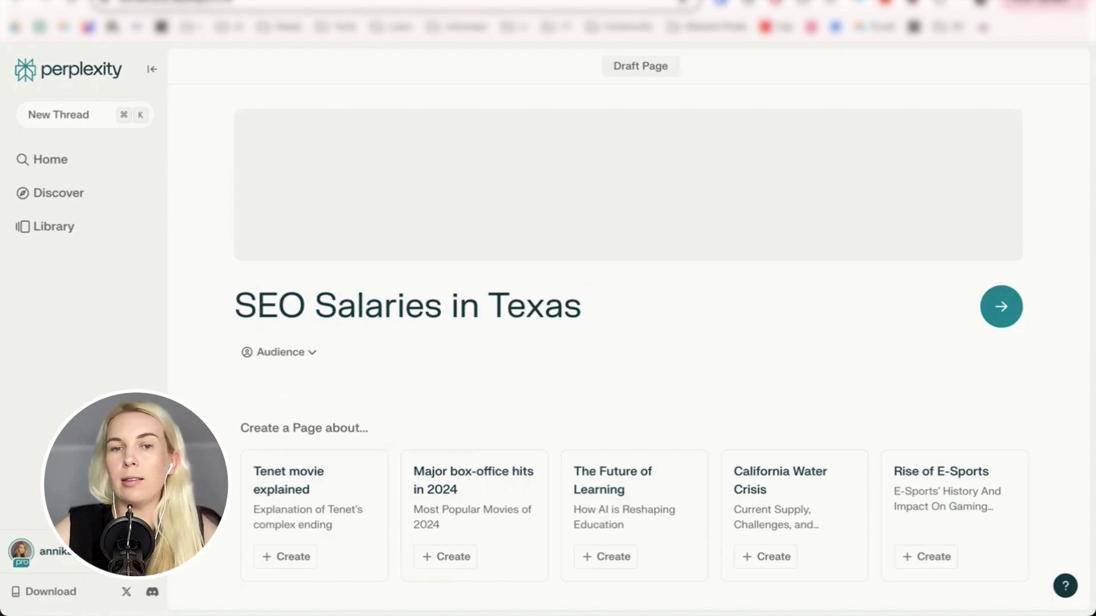
text(in 202)
key(BackSpace)
text(02)
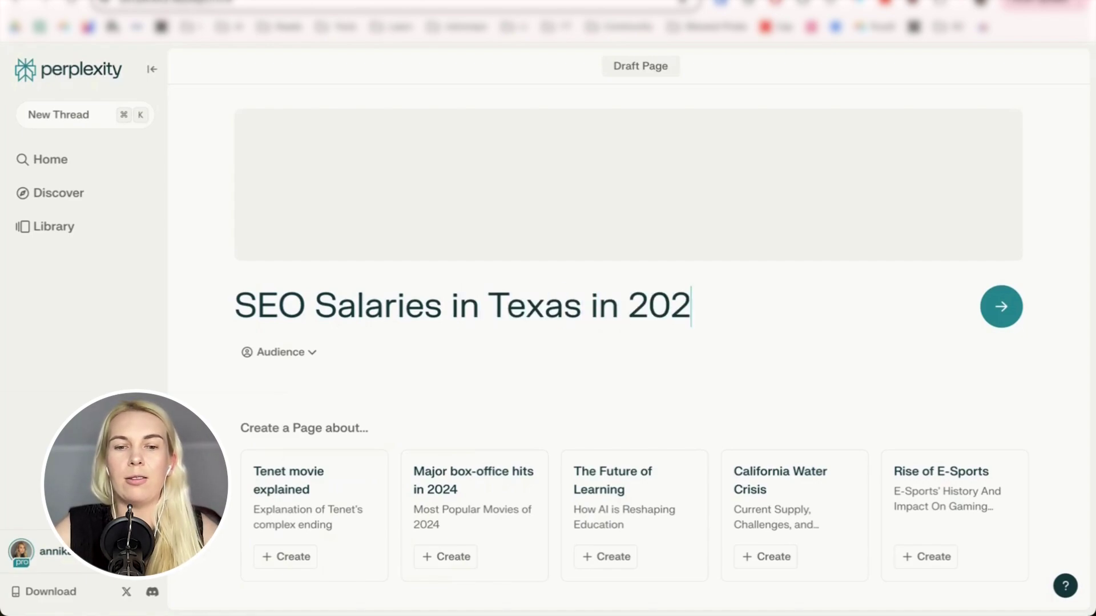
key(Return)
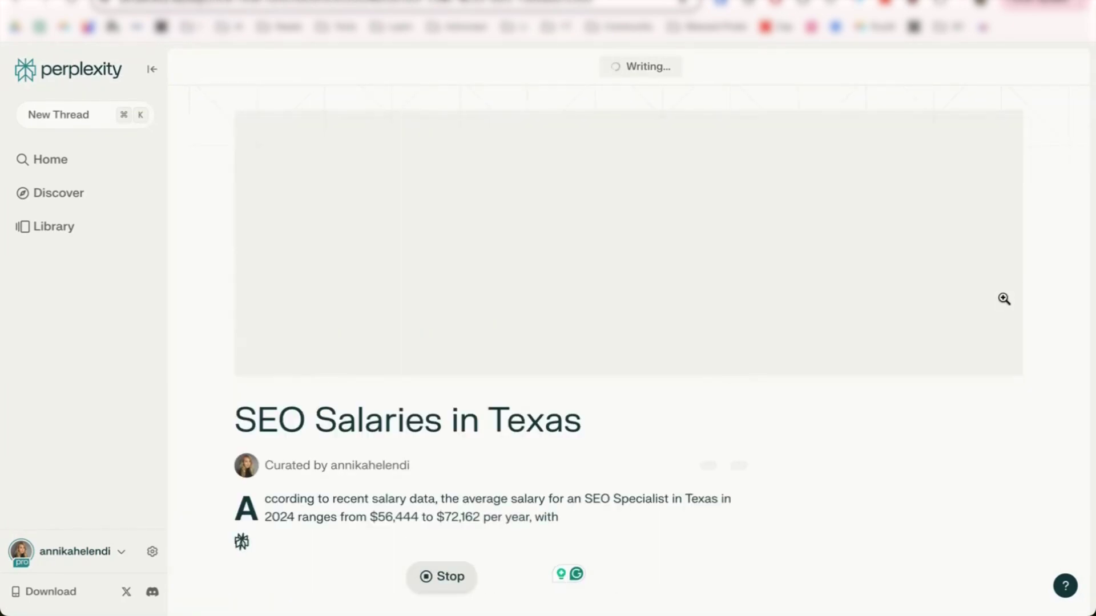
Read the generated article's introduction and Texas city comparison, and check that section's sources
scroll(545, 393, down, 2)
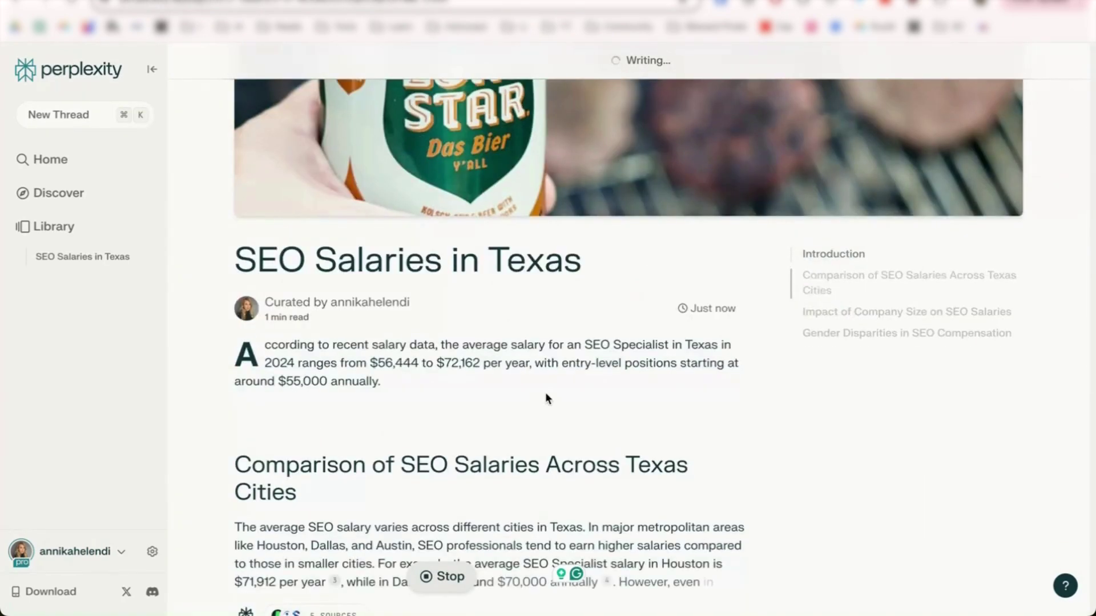
scroll(545, 398, down, 1)
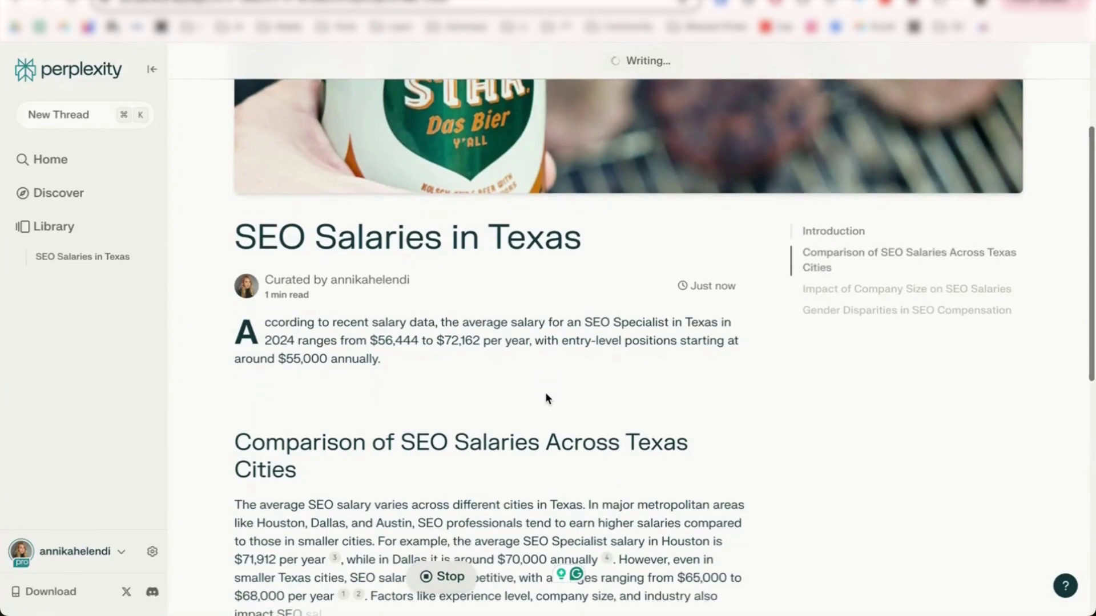
scroll(546, 398, down, 2)
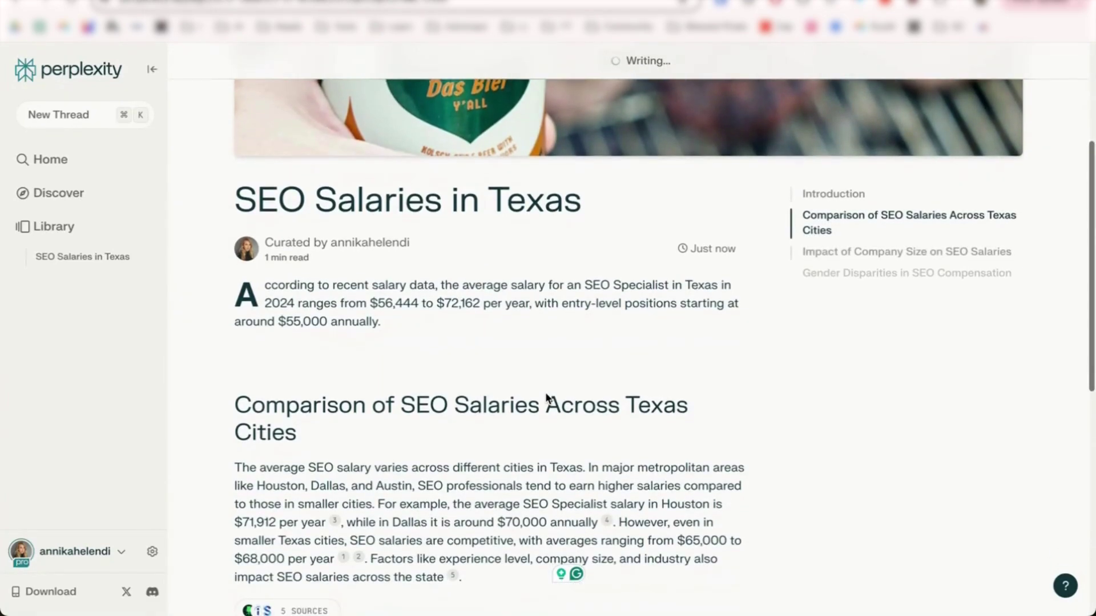
scroll(547, 398, down, 3)
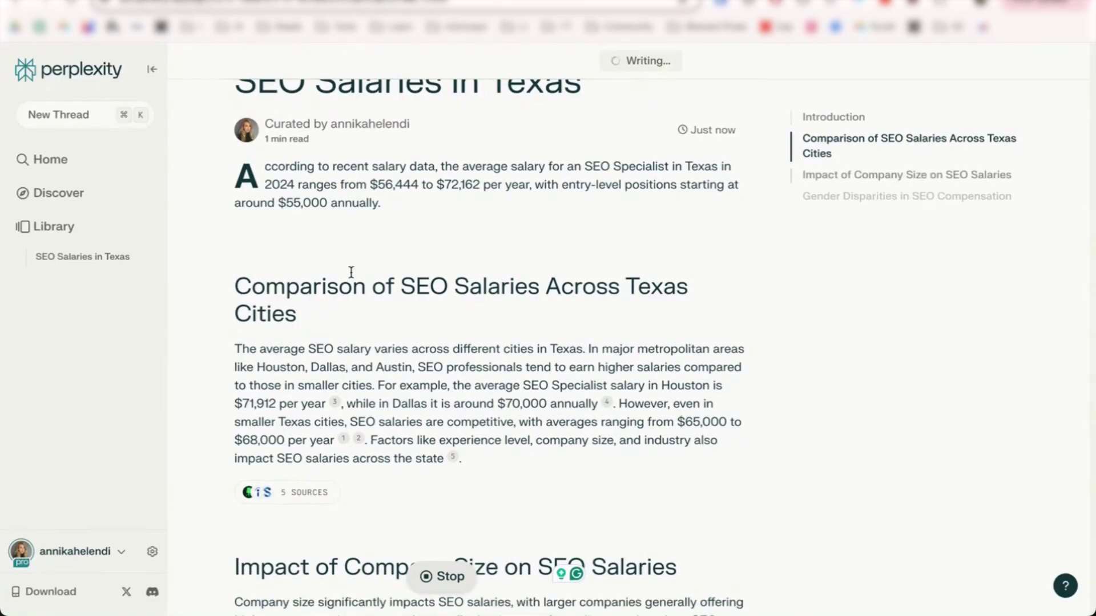
scroll(349, 274, down, 1)
scroll(350, 272, down, 1)
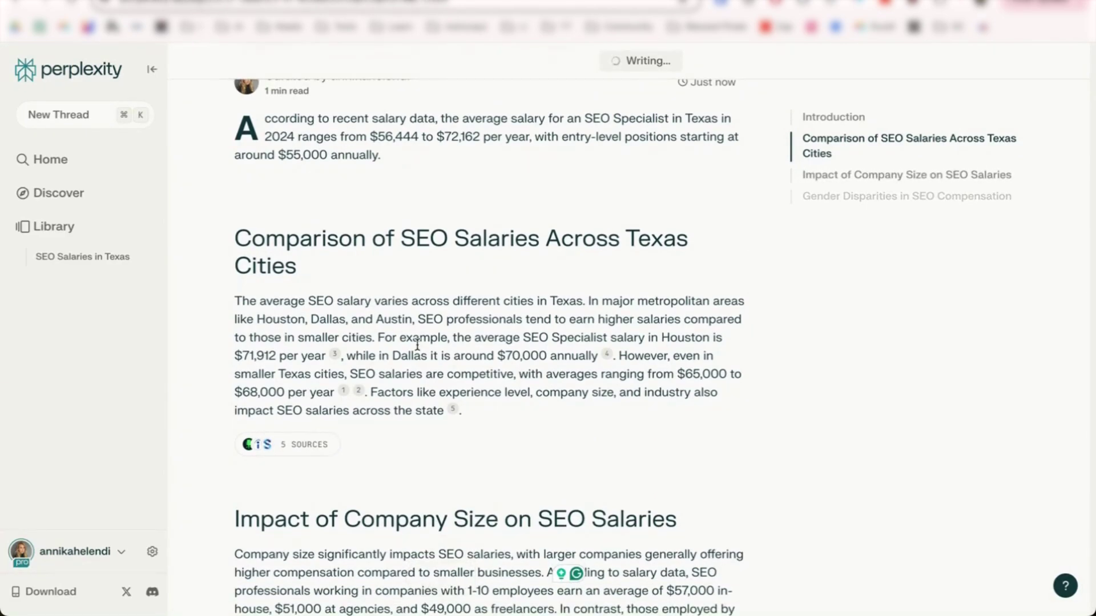
scroll(417, 344, down, 3)
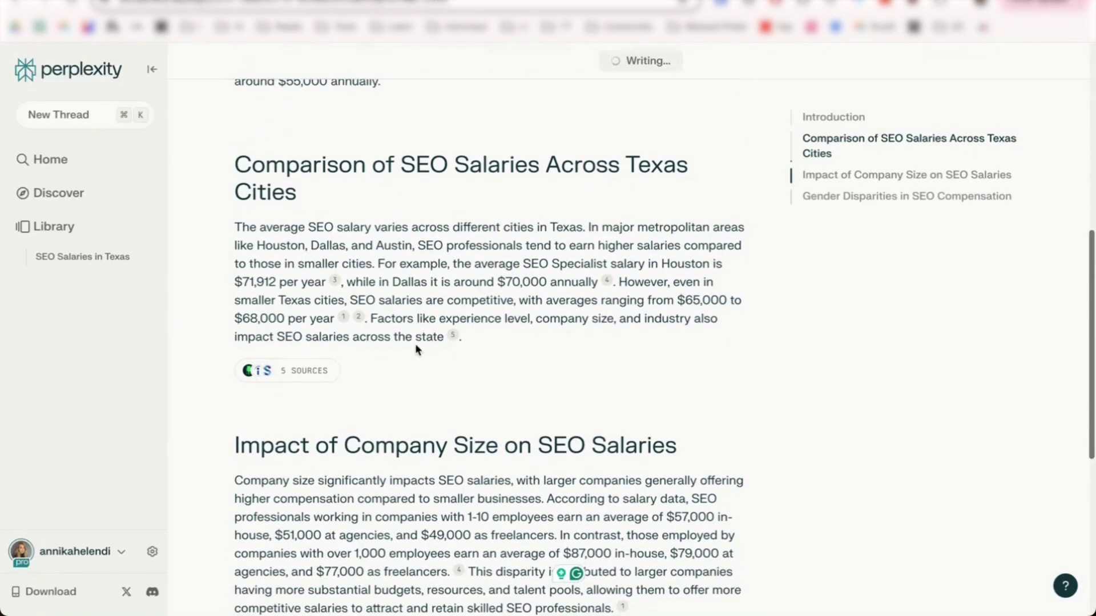
click(303, 372)
click(318, 350)
Rewrite the text of the "Impact of Company Size on SEO Salaries" section in table format
scroll(297, 373, down, 5)
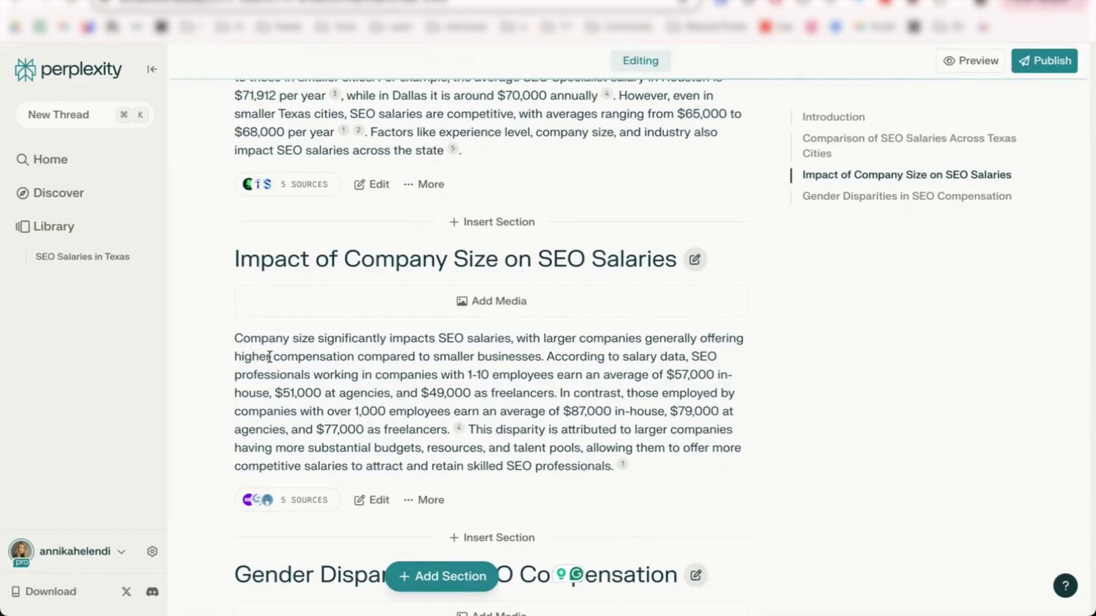
drag(234, 337, 642, 464)
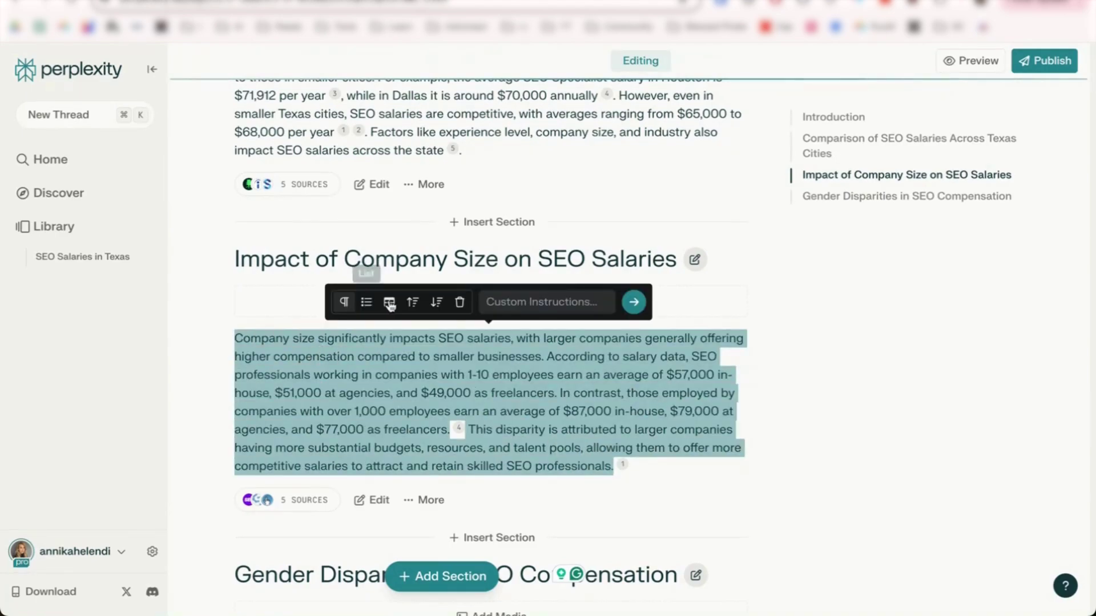
click(633, 302)
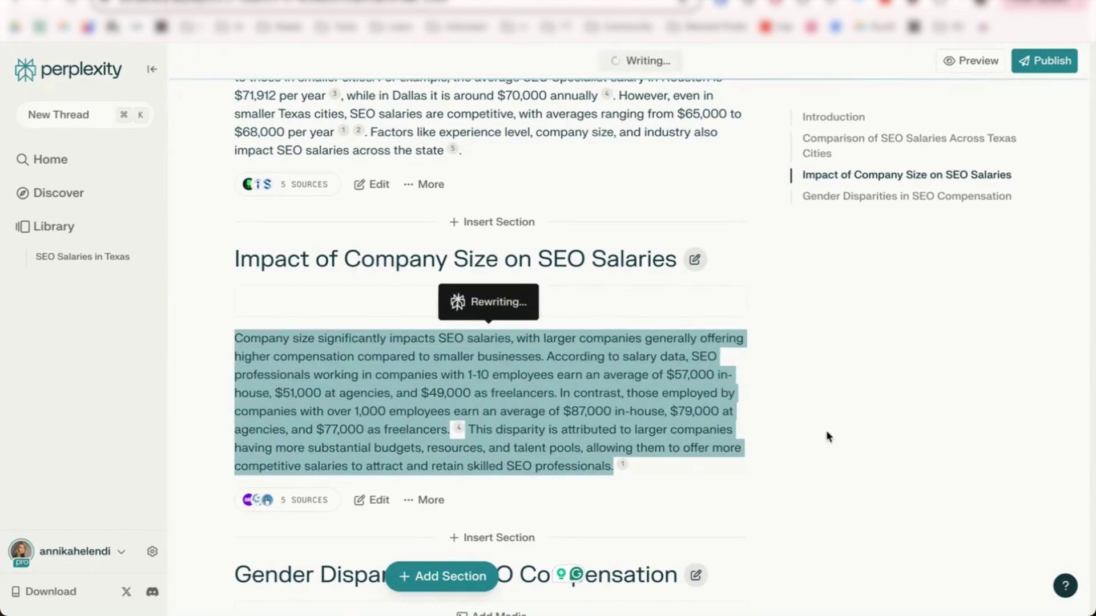
scroll(773, 483, down, 2)
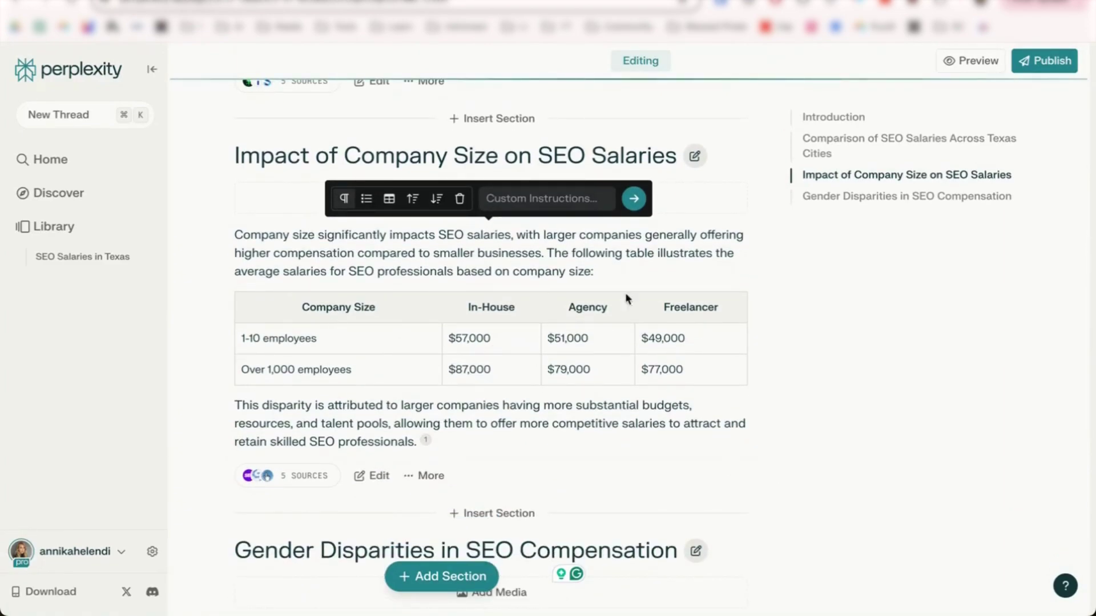
Publish the SEO Salaries in Texas page and dismiss the sharing dialog
scroll(794, 385, down, 7)
scroll(794, 385, up, 4)
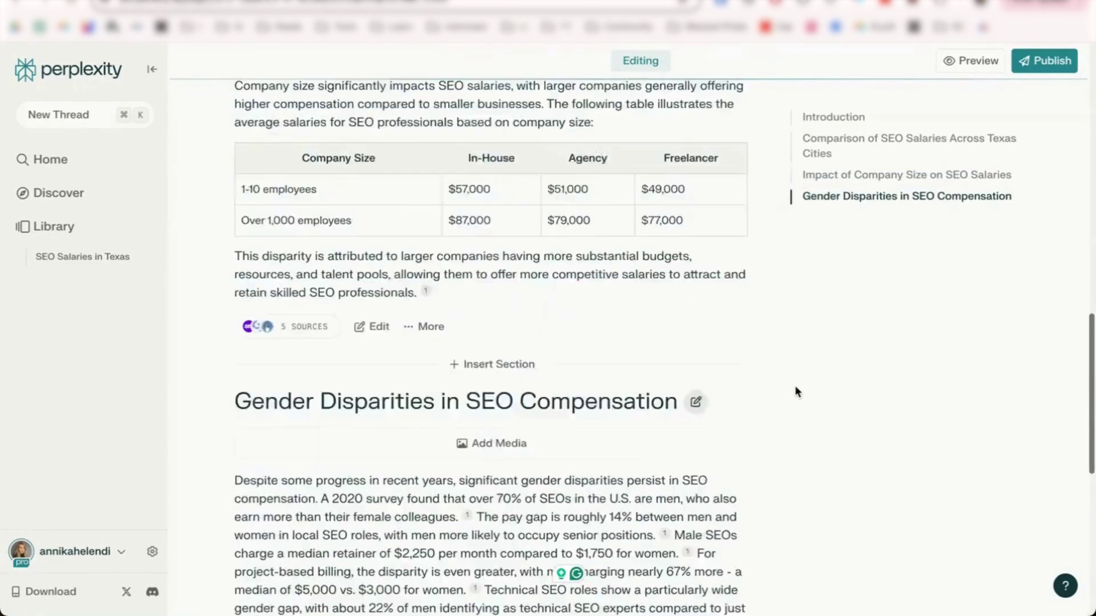
scroll(794, 392, up, 8)
scroll(599, 342, down, 2)
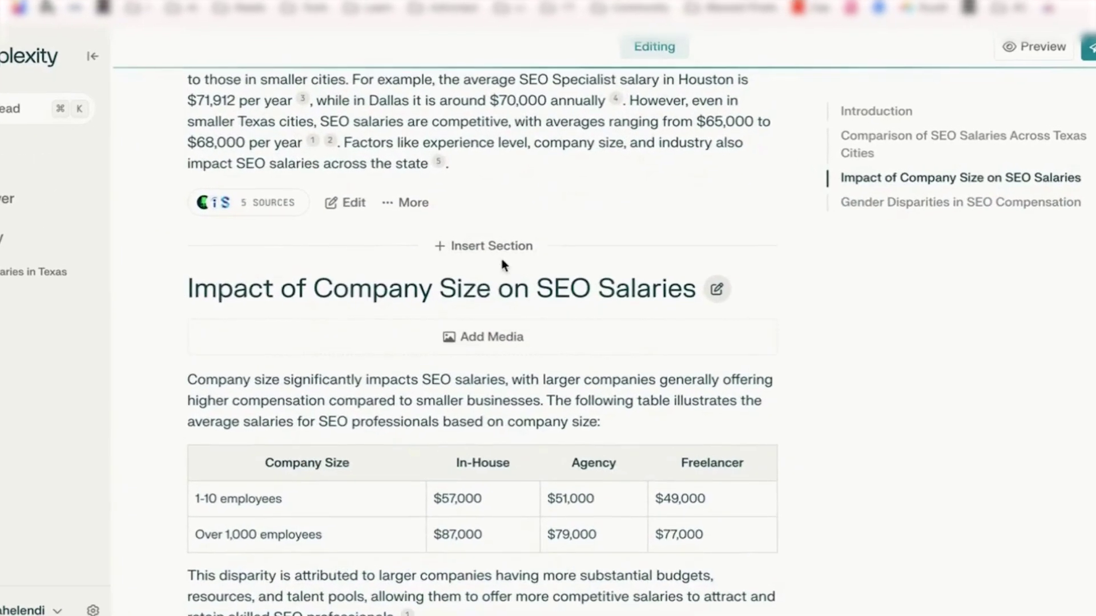
scroll(728, 272, up, 5)
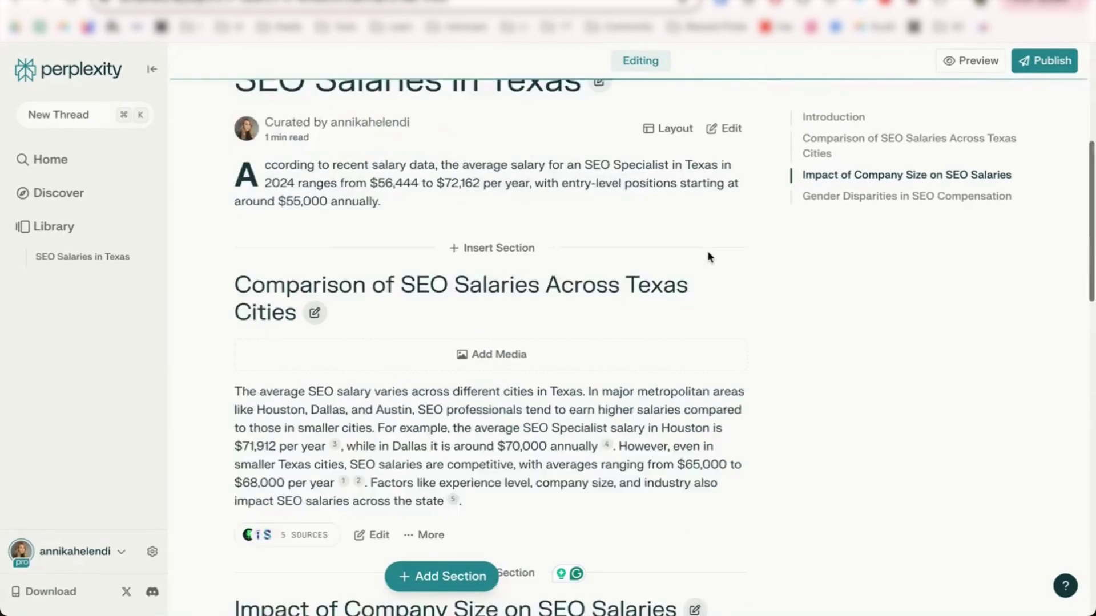
scroll(710, 257, up, 5)
click(1044, 62)
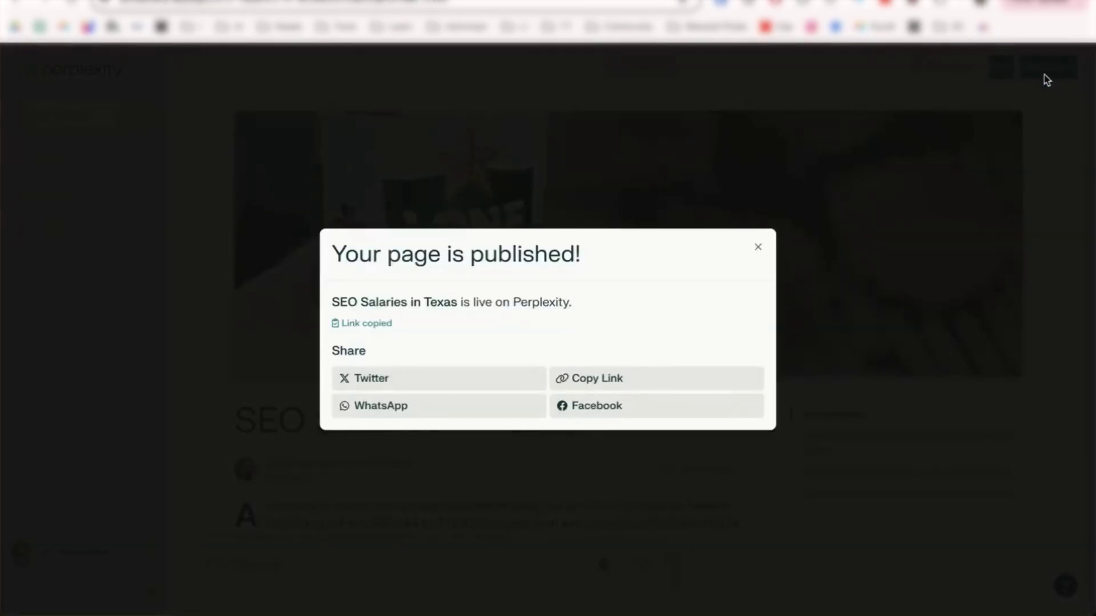
click(758, 247)
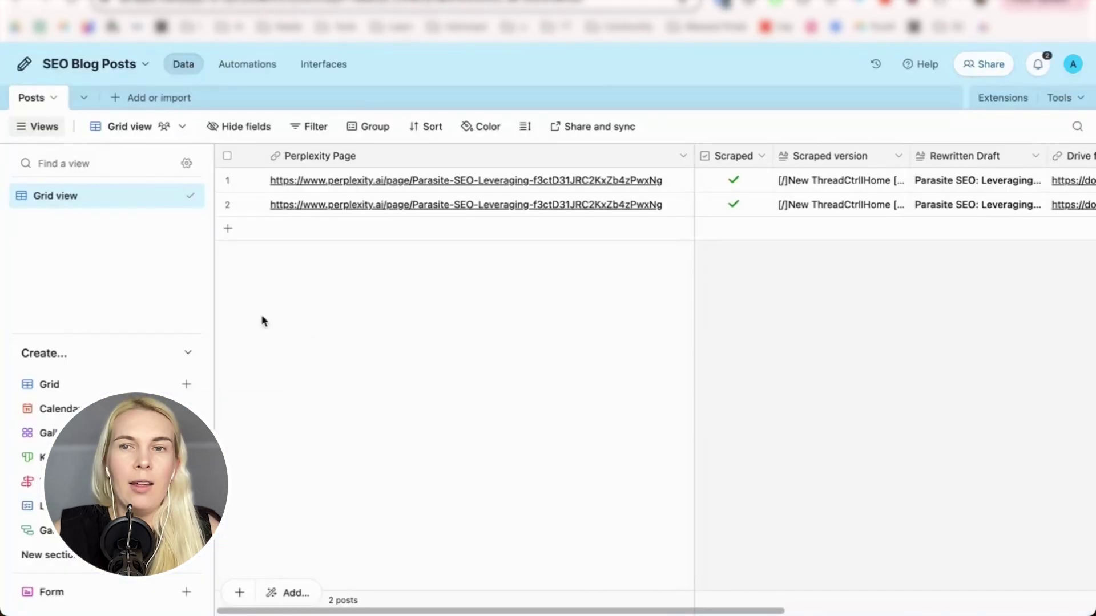
In the SEO Blog Posts base in Airtable, create a blank table named "Posts 2"
scroll(451, 214, right, 5)
scroll(451, 214, left, 5)
click(140, 98)
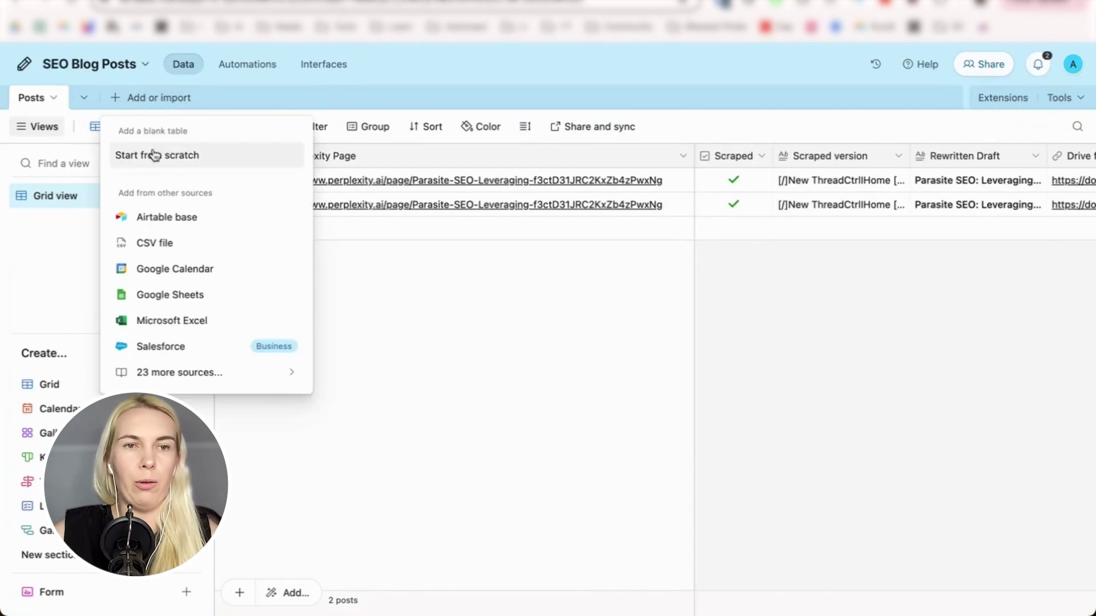
click(152, 162)
text(Posts 2)
key(Return)
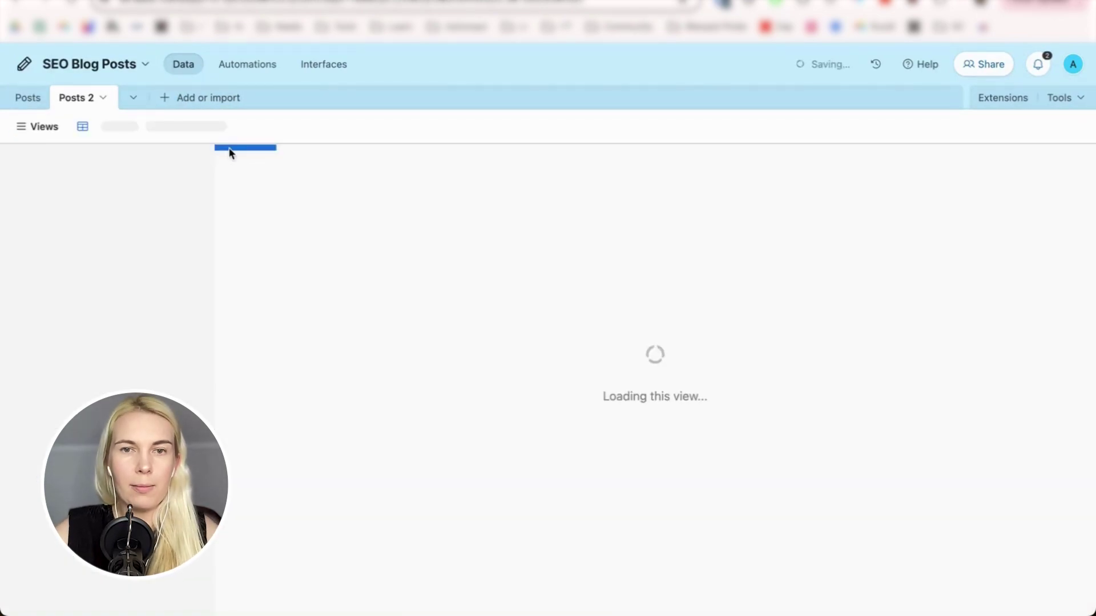
Delete the default Status, Assignee and Notes fields from the Posts 2 table
click(801, 156)
scroll(764, 548, down, 1)
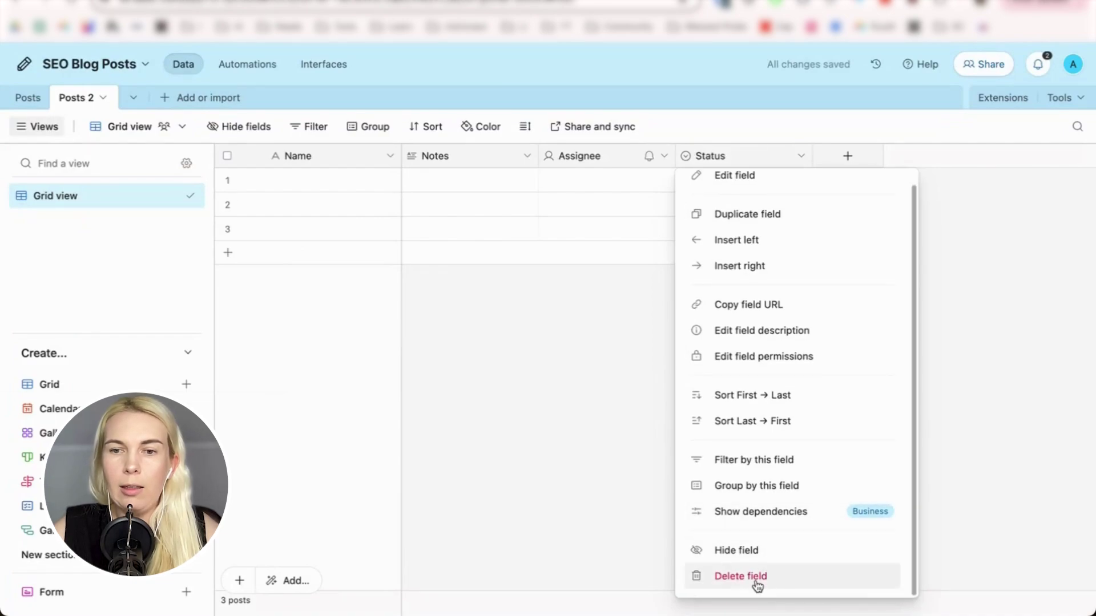
click(748, 577)
click(664, 155)
click(603, 592)
click(527, 156)
click(466, 591)
Rename the primary Name field to "Perplexity Page Link" and set its type to URL
click(390, 156)
click(363, 190)
click(357, 192)
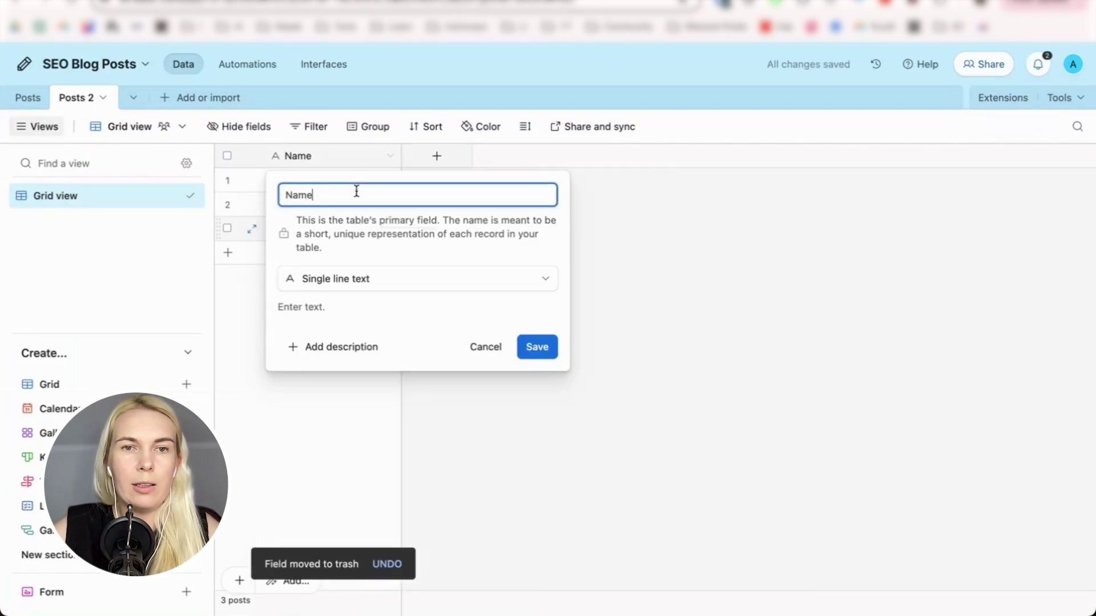
text(Per)
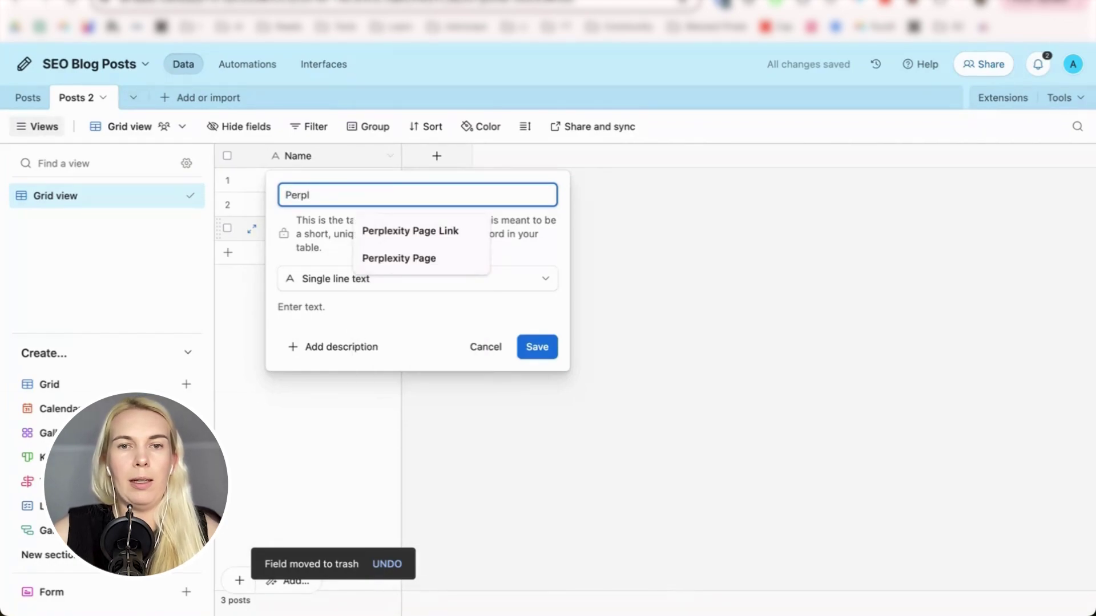
text(pl)
click(376, 230)
click(354, 278)
click(330, 331)
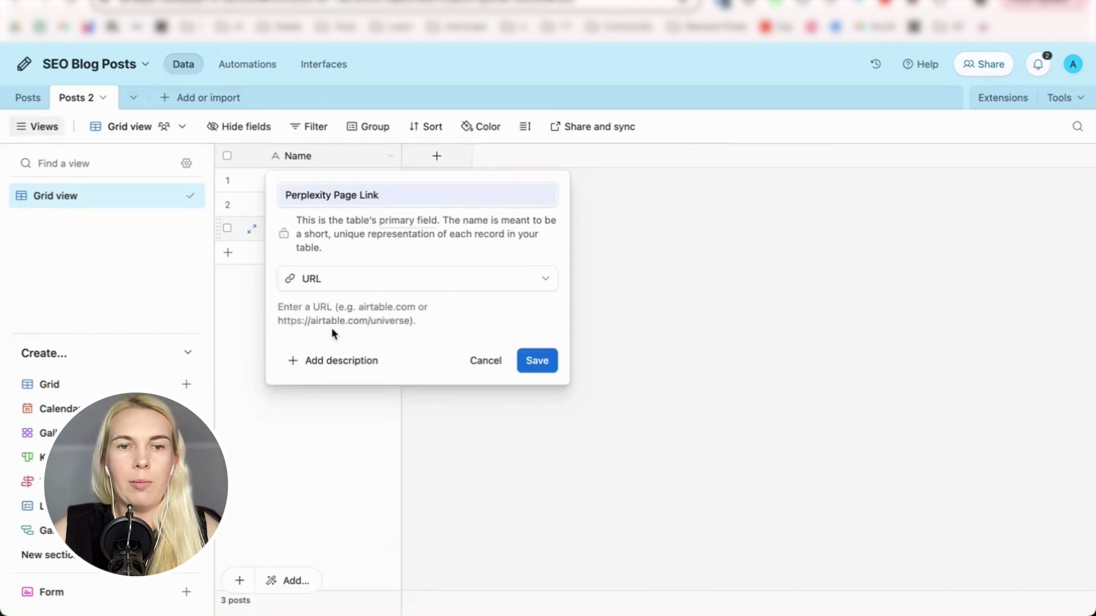
click(537, 361)
Add a long text field named "Scraped Text" to the table
click(436, 157)
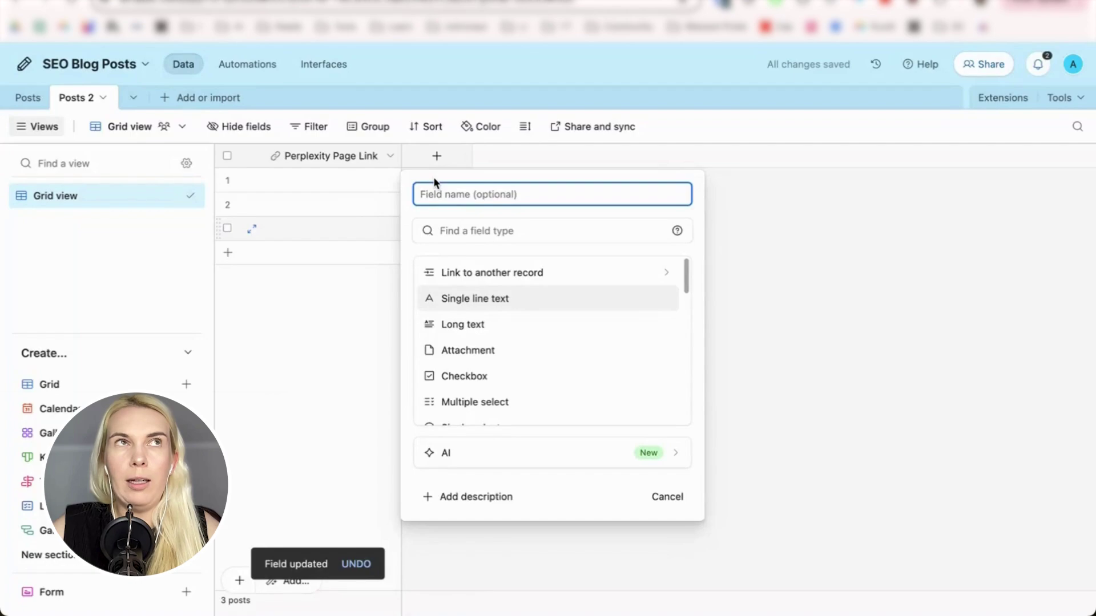
text(Scraped)
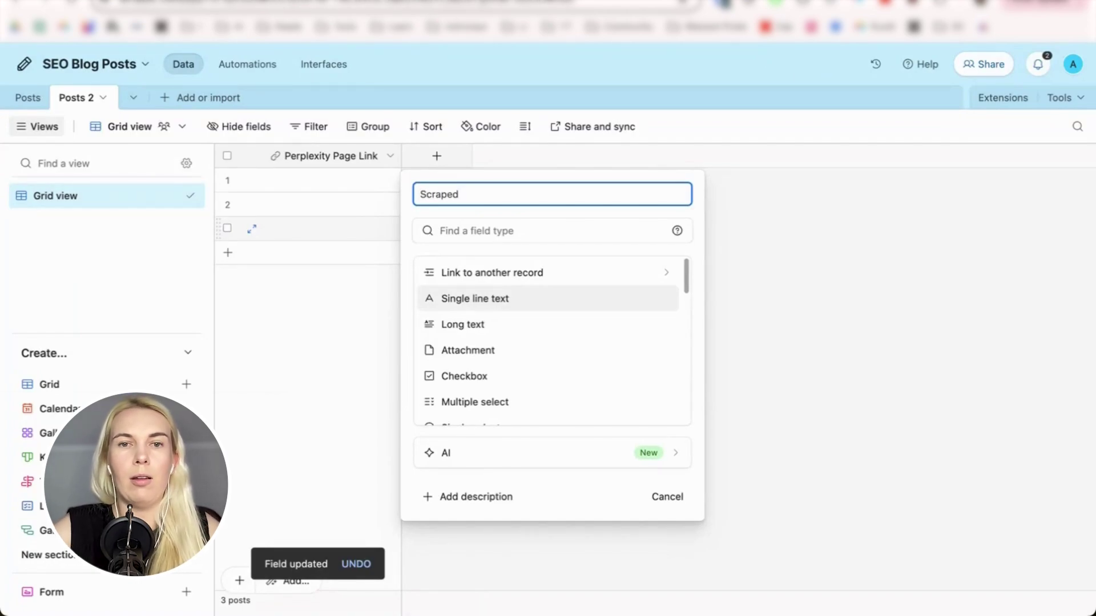
text( Text)
click(502, 324)
click(728, 386)
Add a long text field named "ChatGPT Rewritten Text" with rich text formatting enabled
click(574, 157)
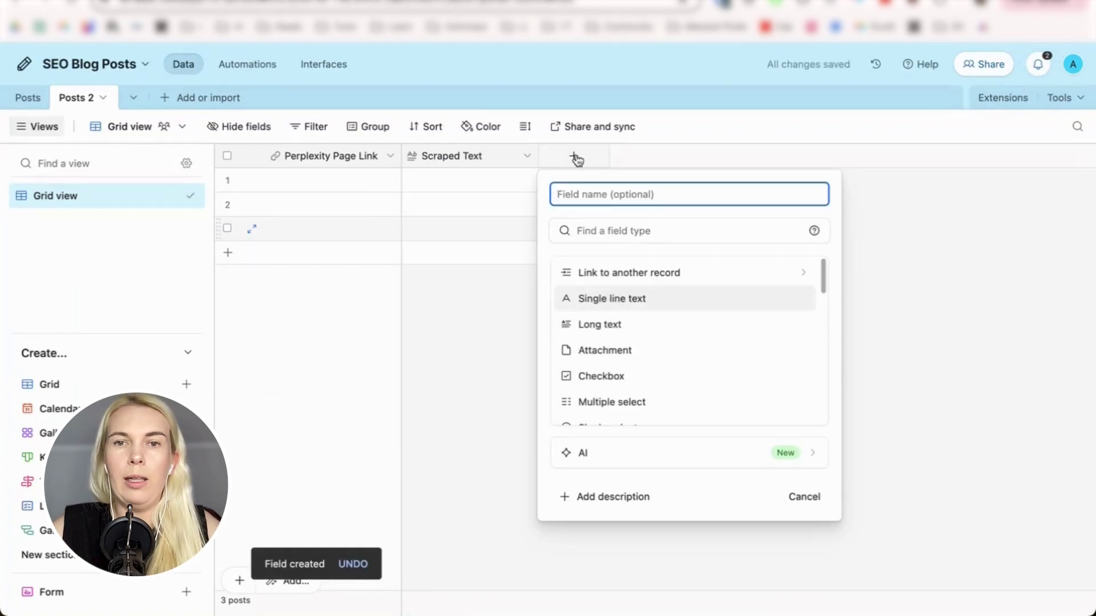
text(ChatGPT)
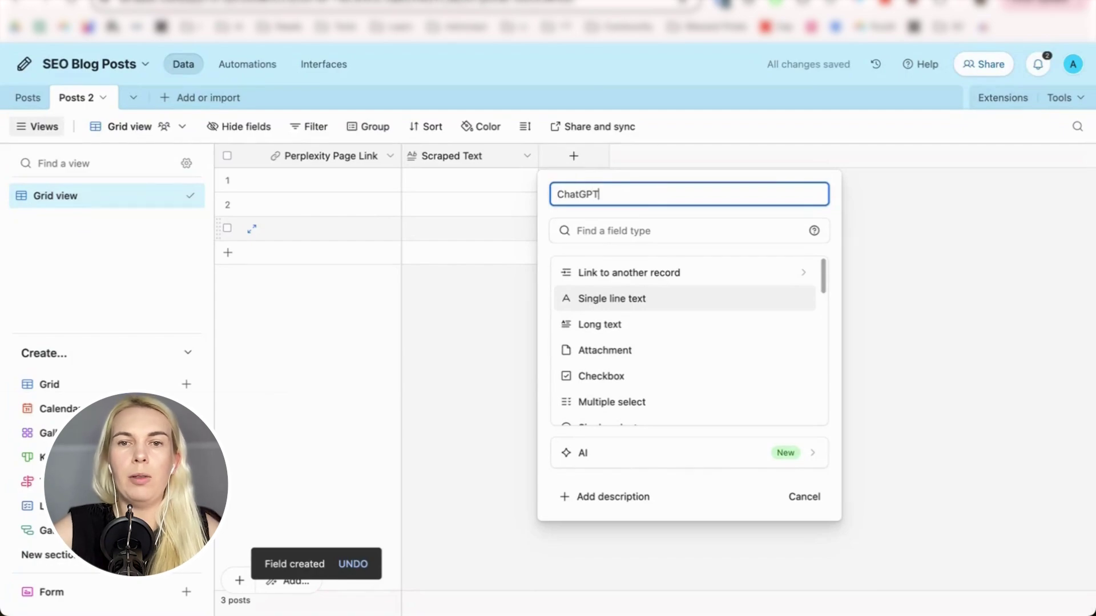
text( Rewritten Text)
click(605, 324)
click(558, 287)
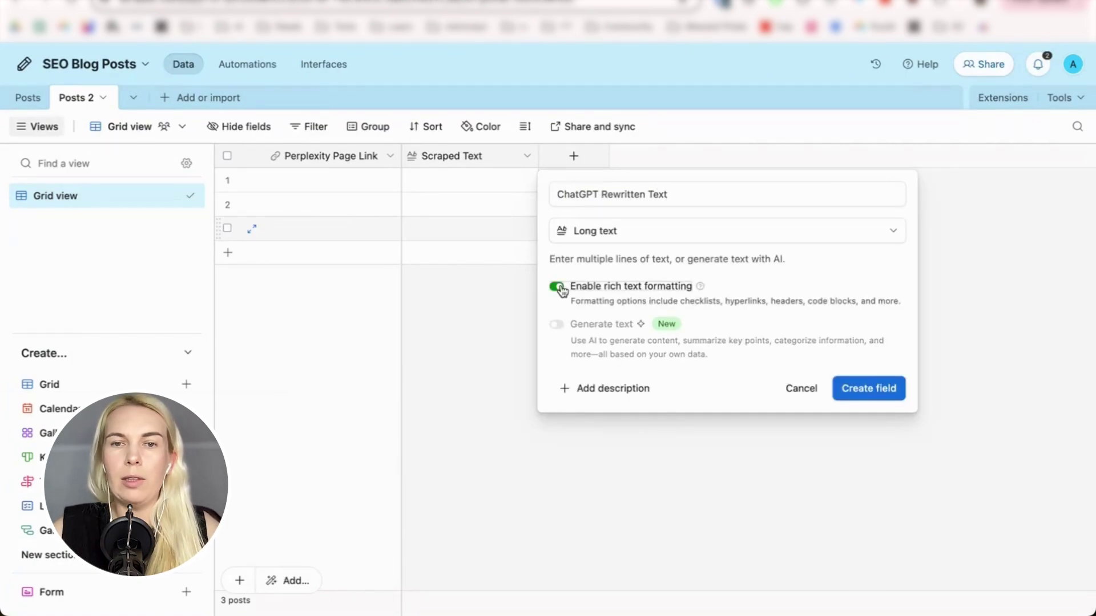
click(853, 391)
Add a URL field named "Google Docs link" to the table
click(757, 162)
text(Google Docs link)
scroll(796, 363, down, 5)
click(795, 359)
click(970, 314)
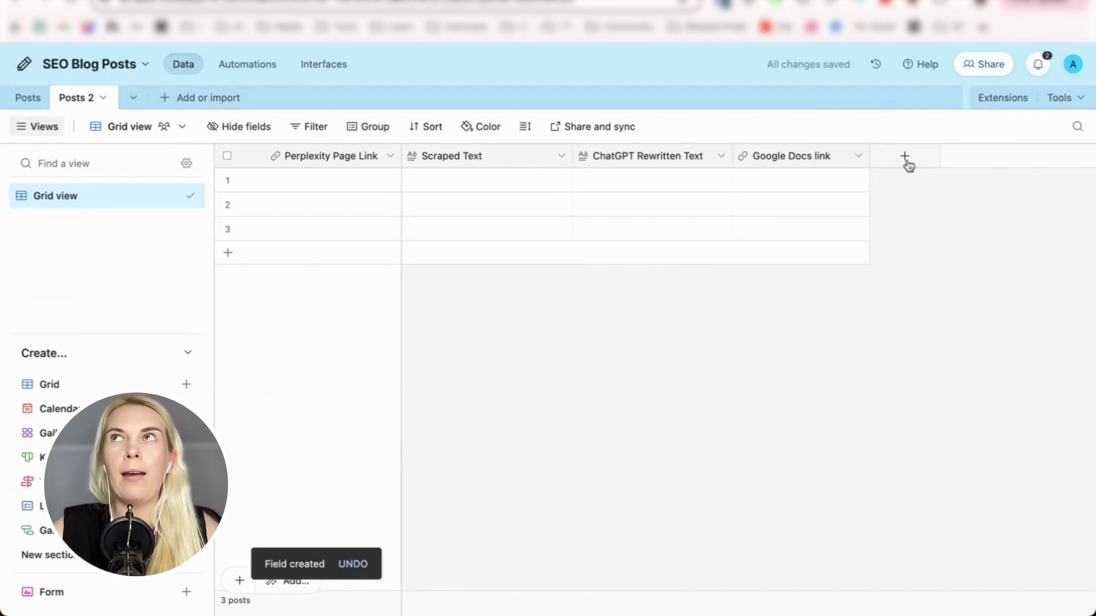
Set up a new single select field named "Status" with a "To-do" option chosen as its default
click(904, 156)
text(Sa)
text(atu)
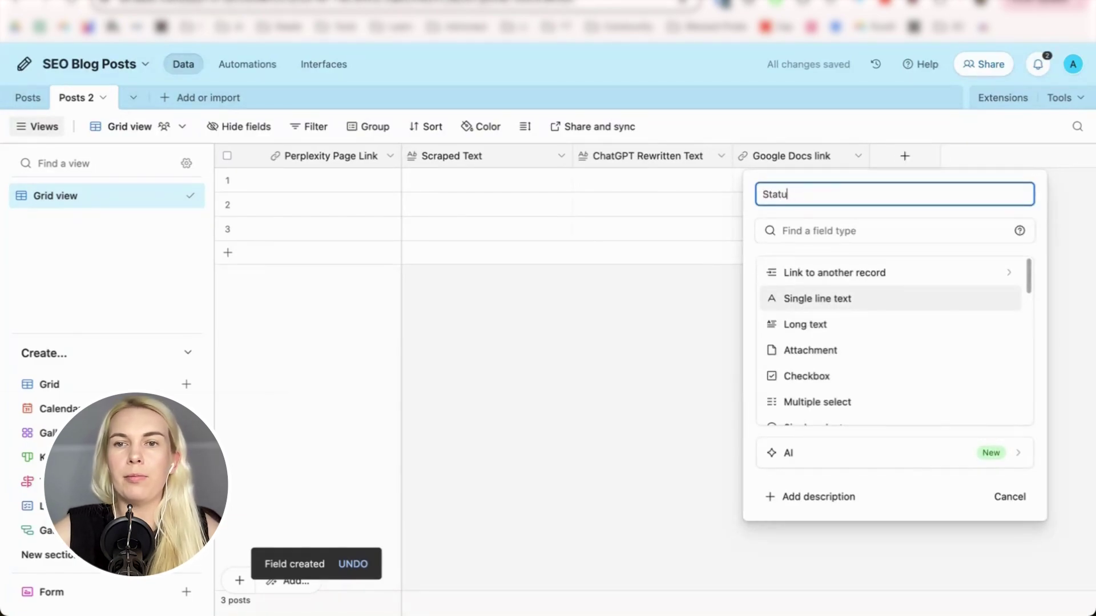
text(s)
scroll(841, 389, down, 2)
click(841, 389)
click(822, 369)
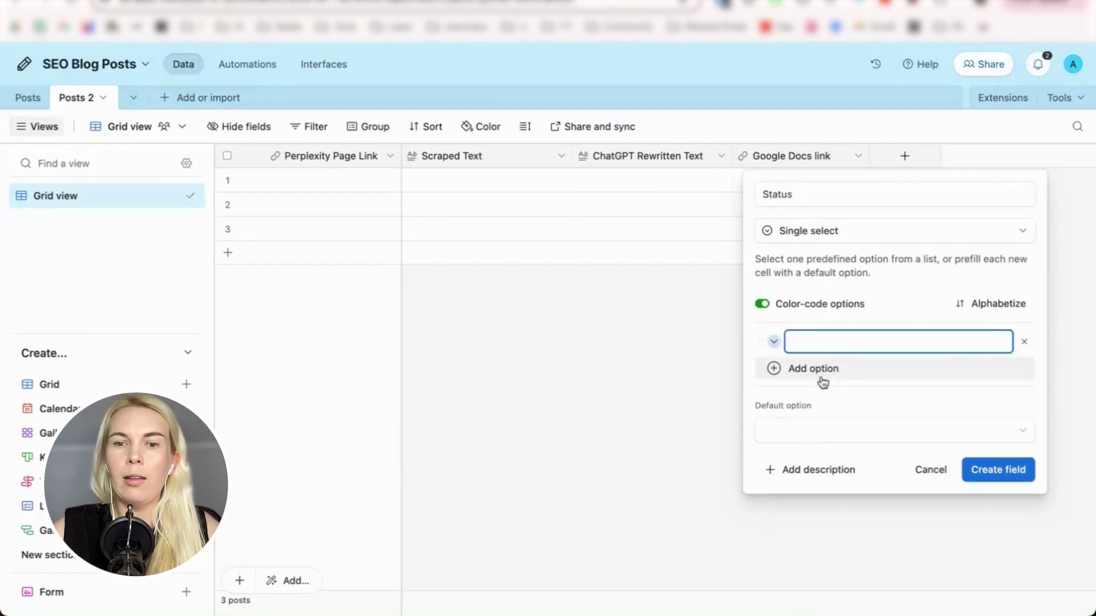
text(To-do)
click(822, 437)
click(803, 521)
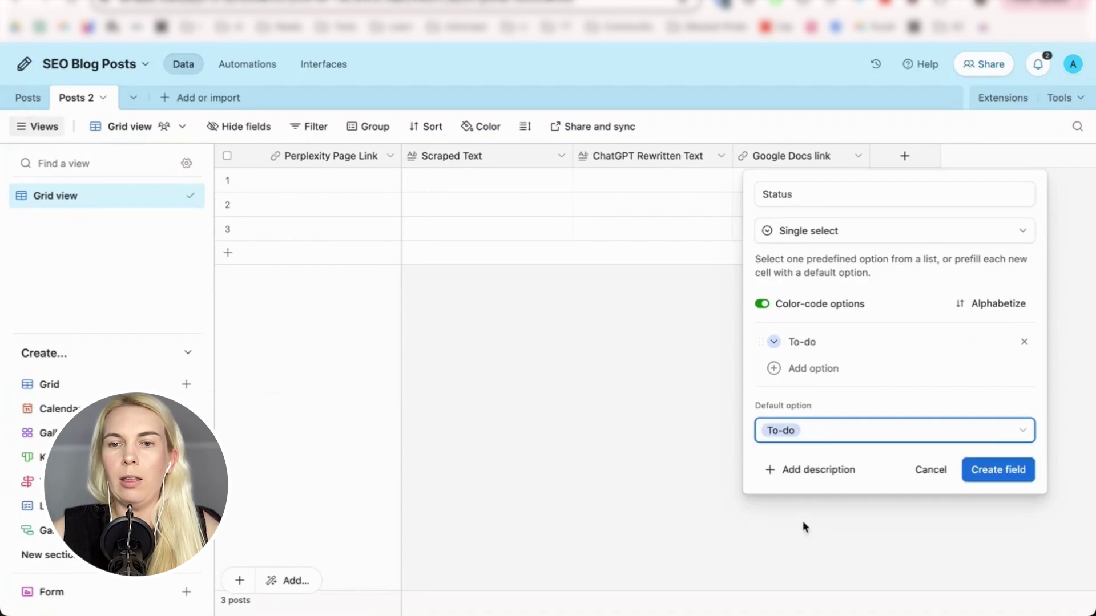
Add "Processed" and "Published" options to the Status field, change the Published option's color, and create the field
click(846, 373)
text(Processed)
click(816, 392)
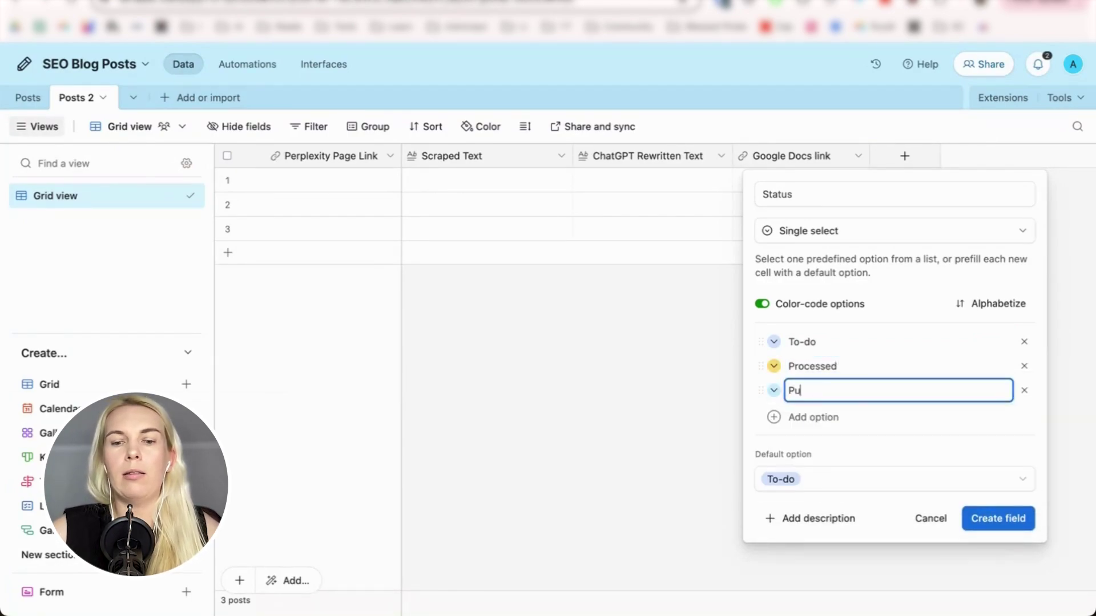
text(Published)
click(774, 390)
click(819, 451)
click(996, 518)
scroll(943, 209, right, 1)
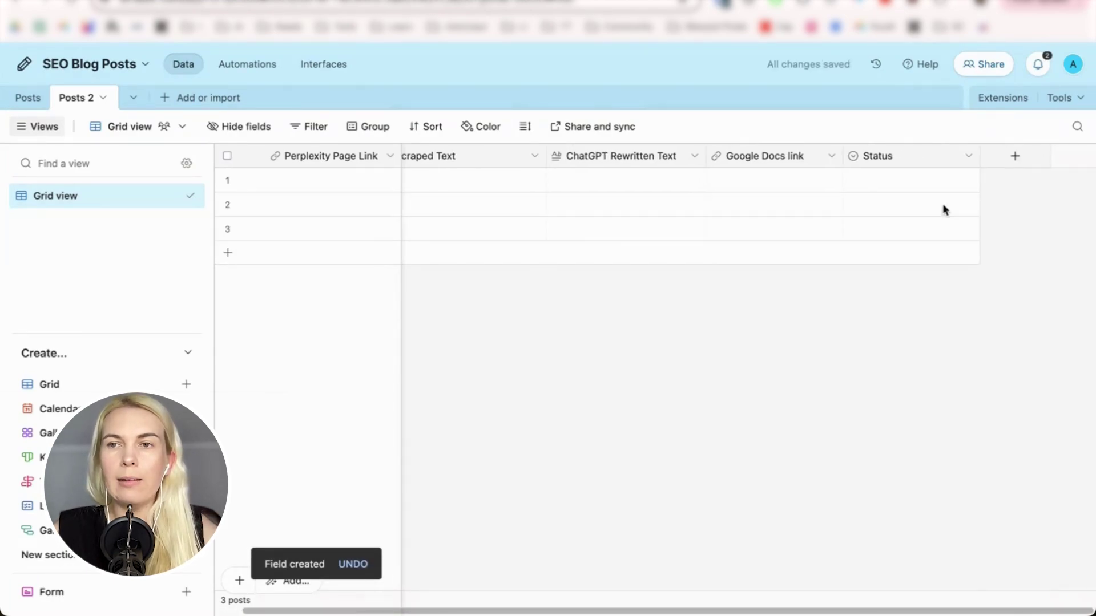
Add a Created time field to the table with dates shown in the "June 19, 2024" style
click(1016, 159)
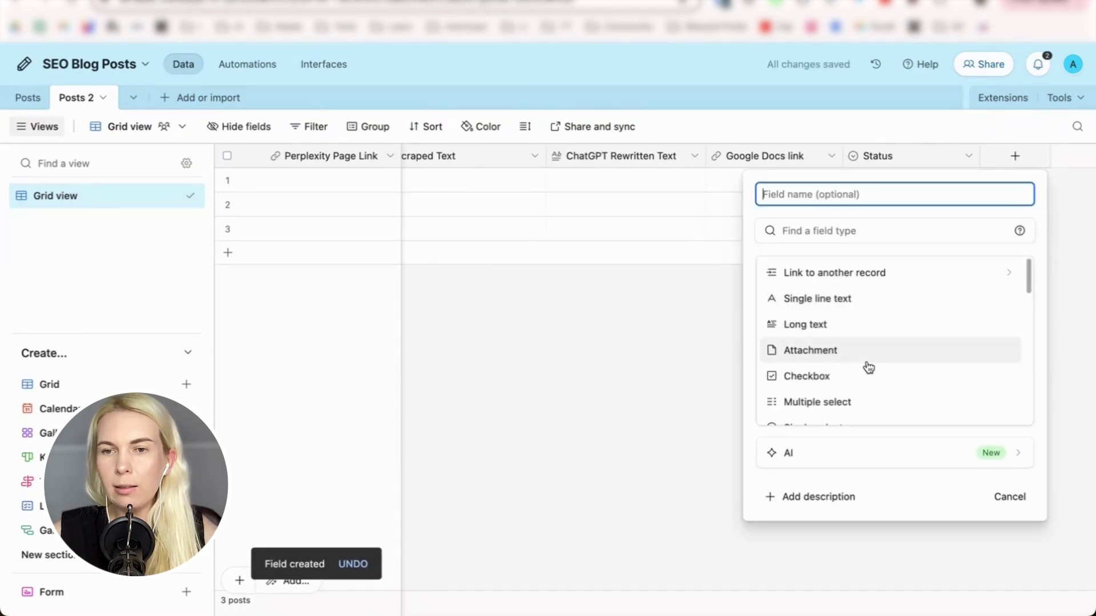
scroll(867, 367, down, 5)
scroll(868, 367, down, 3)
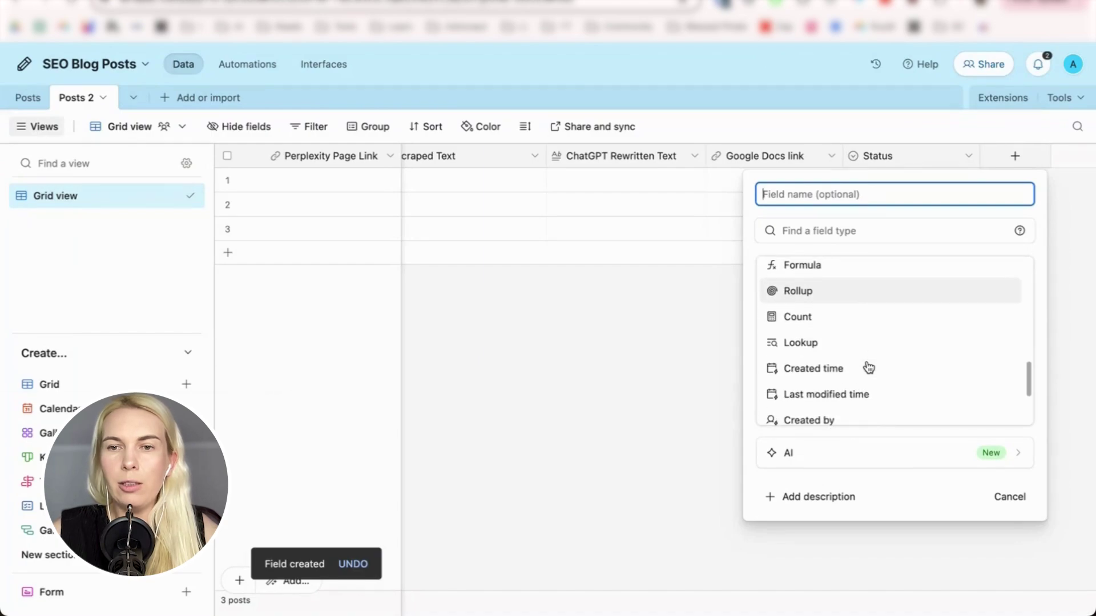
click(858, 342)
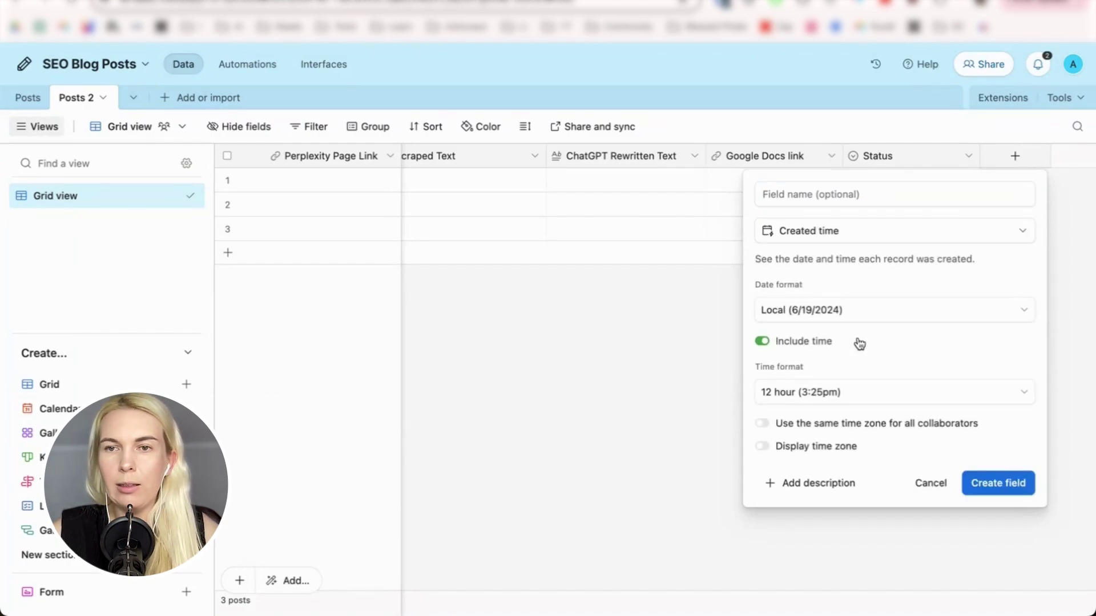
click(831, 321)
click(814, 392)
click(795, 392)
click(796, 475)
click(991, 480)
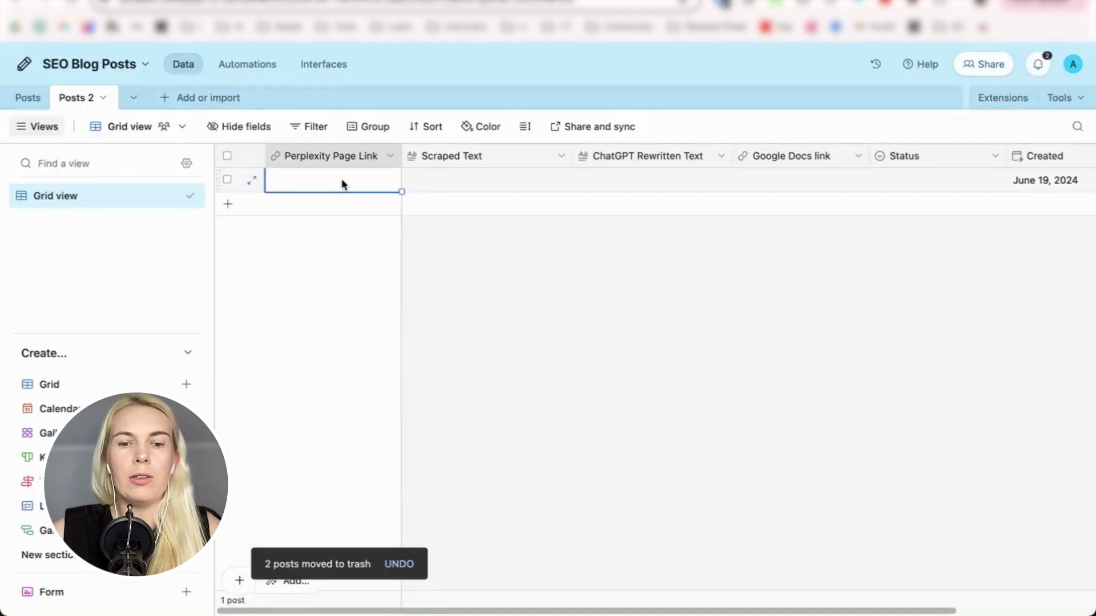
Paste the SEO Salaries page URL into the first record's Perplexity Page Link and widen that column to show it fully
key(super+v)
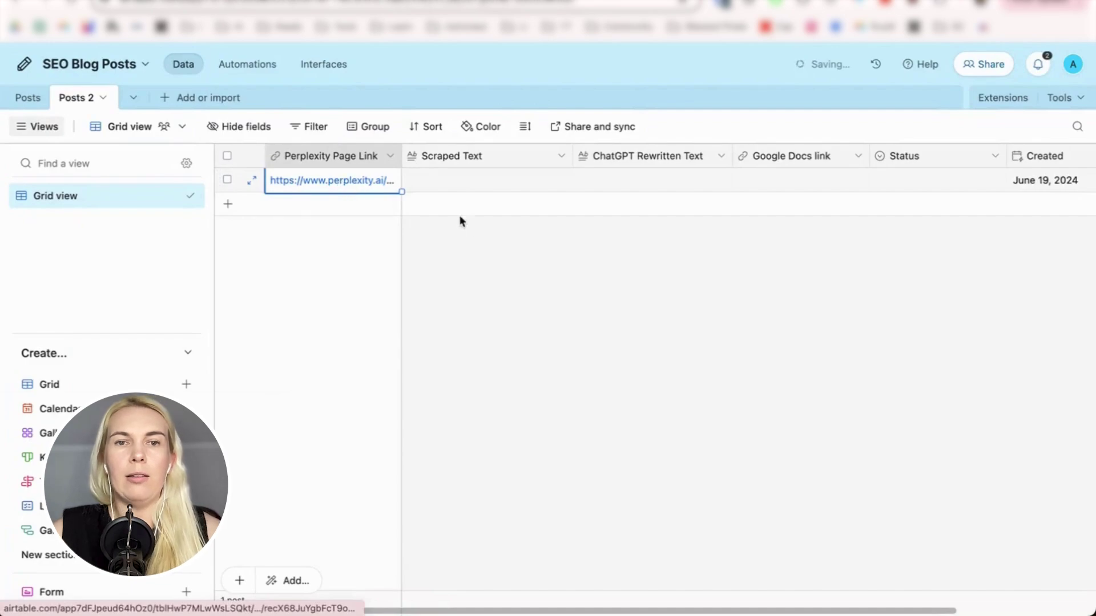
drag(401, 156, 640, 163)
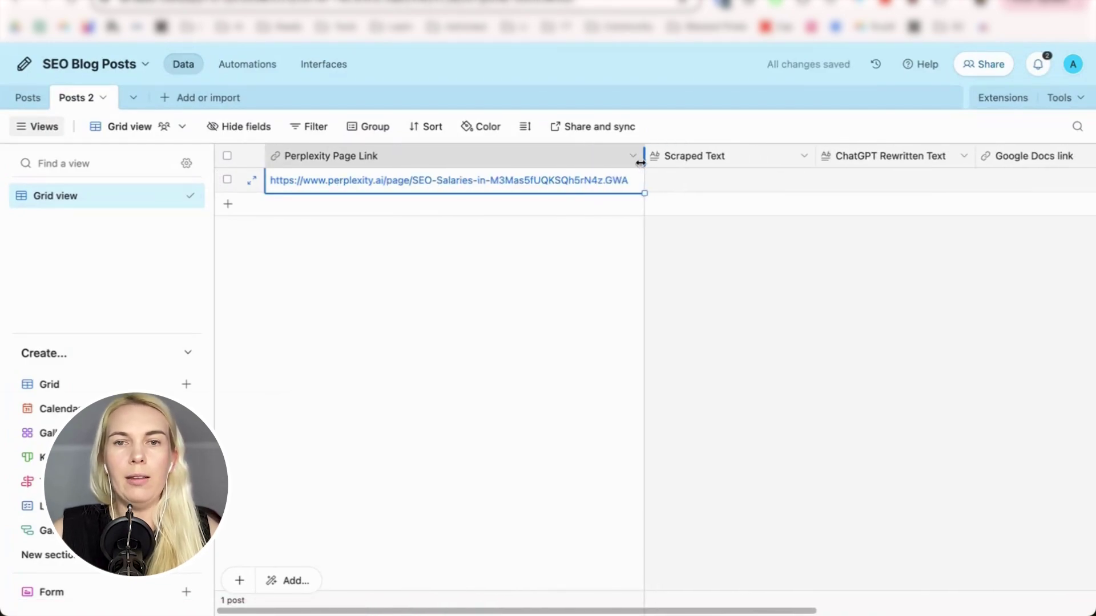
click(449, 180)
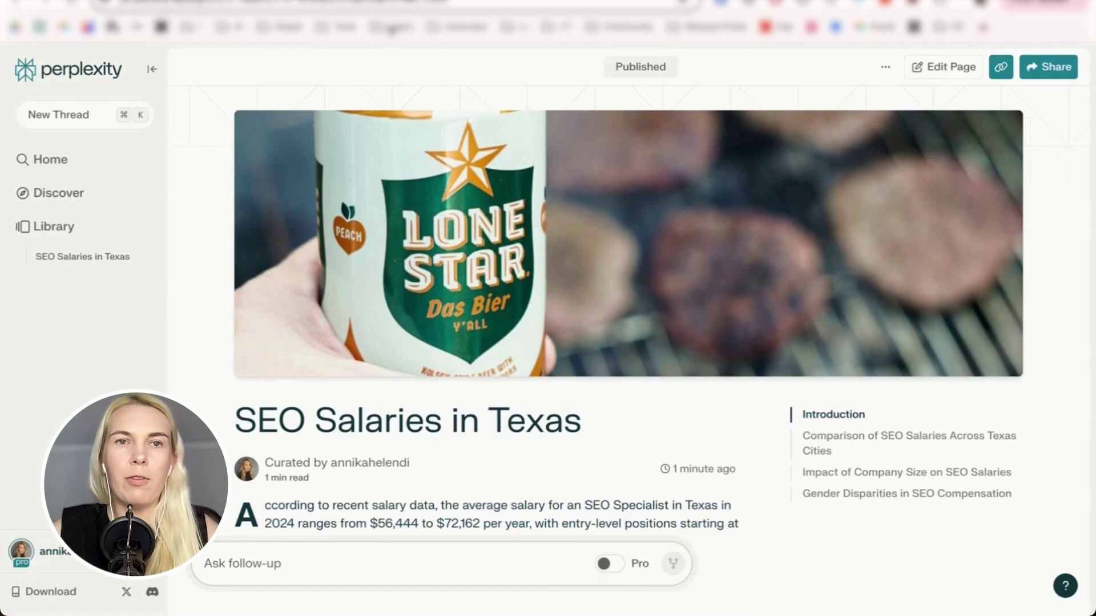
Switch to Make and create a new scenario that starts with an Airtable Watch Records module
click(362, 3)
click(385, 3)
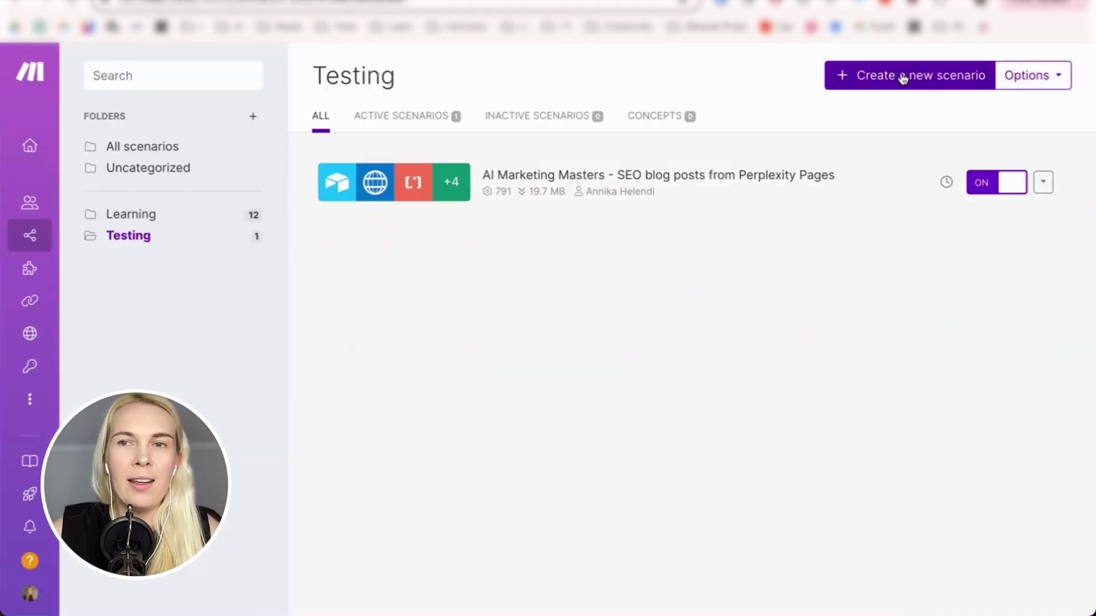
click(903, 78)
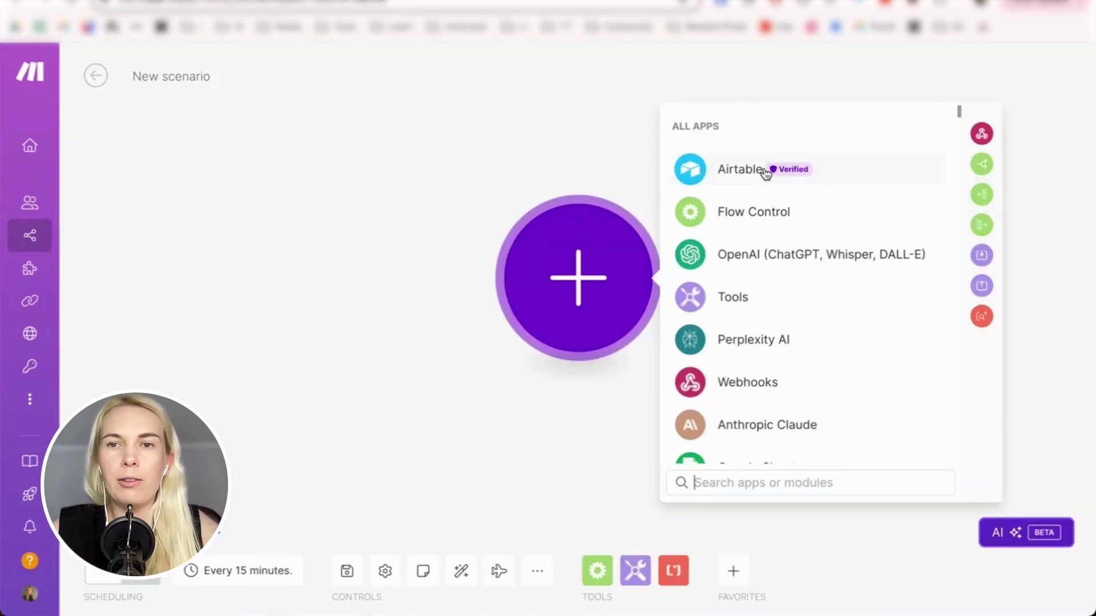
click(765, 172)
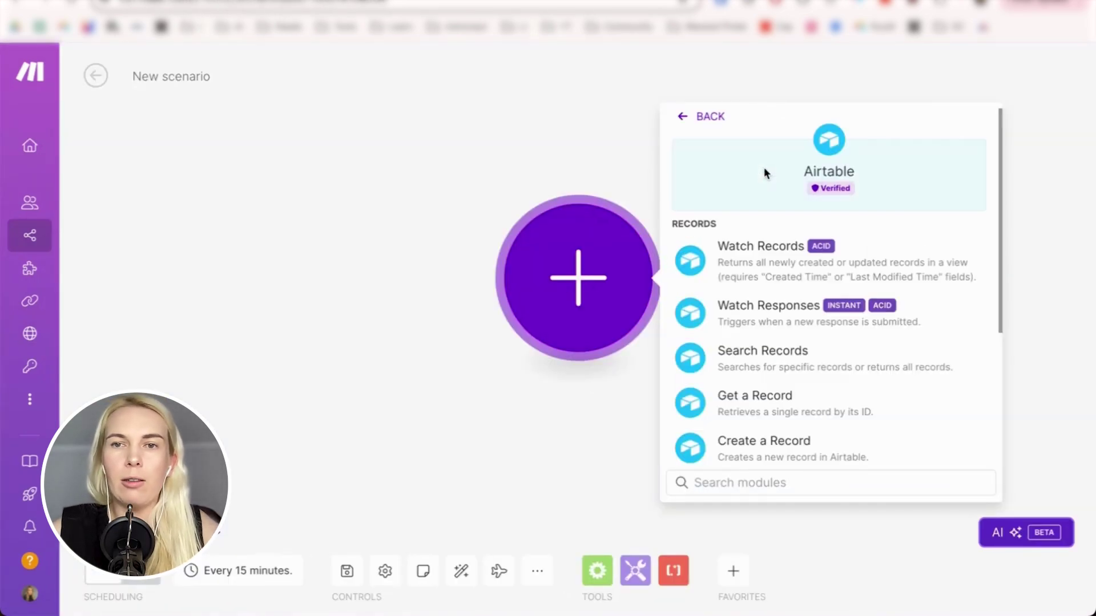
click(735, 261)
Point the Watch Records module to the second Airtable OAuth connection, the SEO Blog Posts base and the Posts 2 table
click(877, 247)
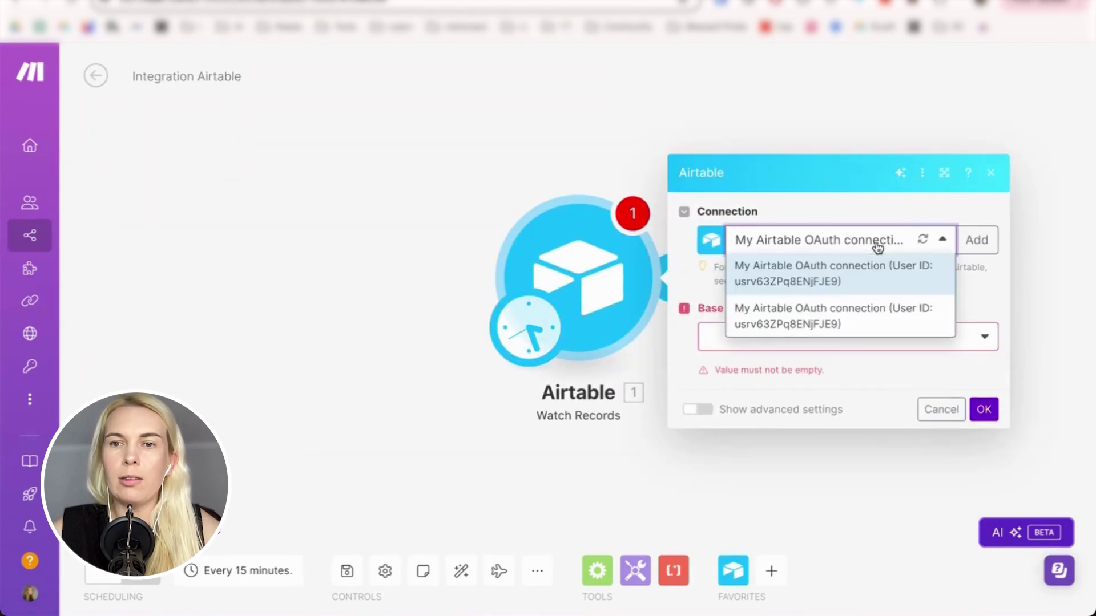
click(856, 314)
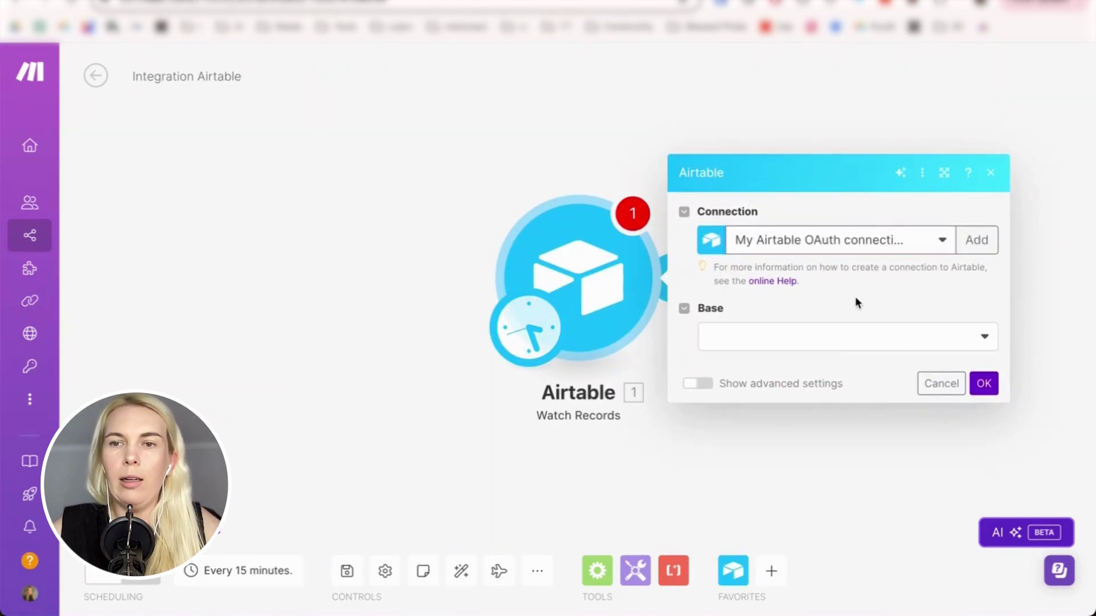
click(820, 338)
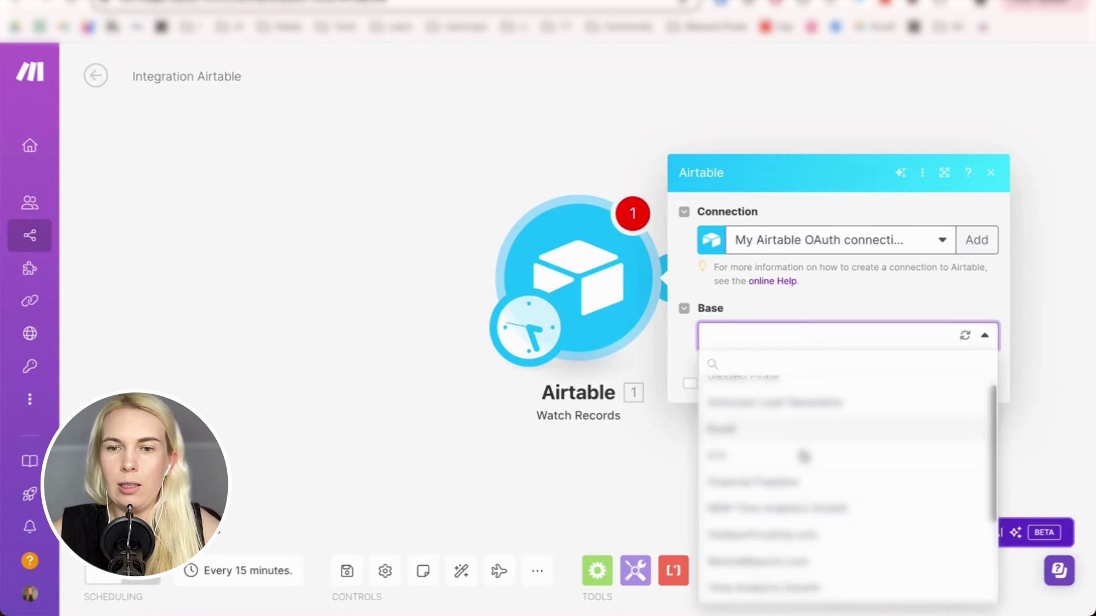
click(799, 485)
click(804, 370)
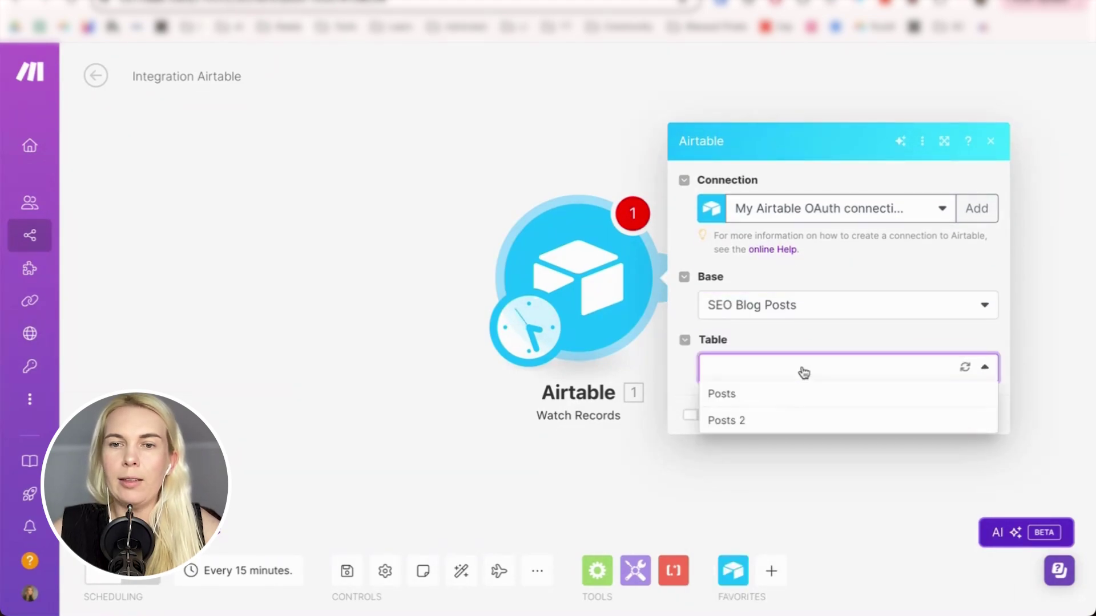
click(781, 423)
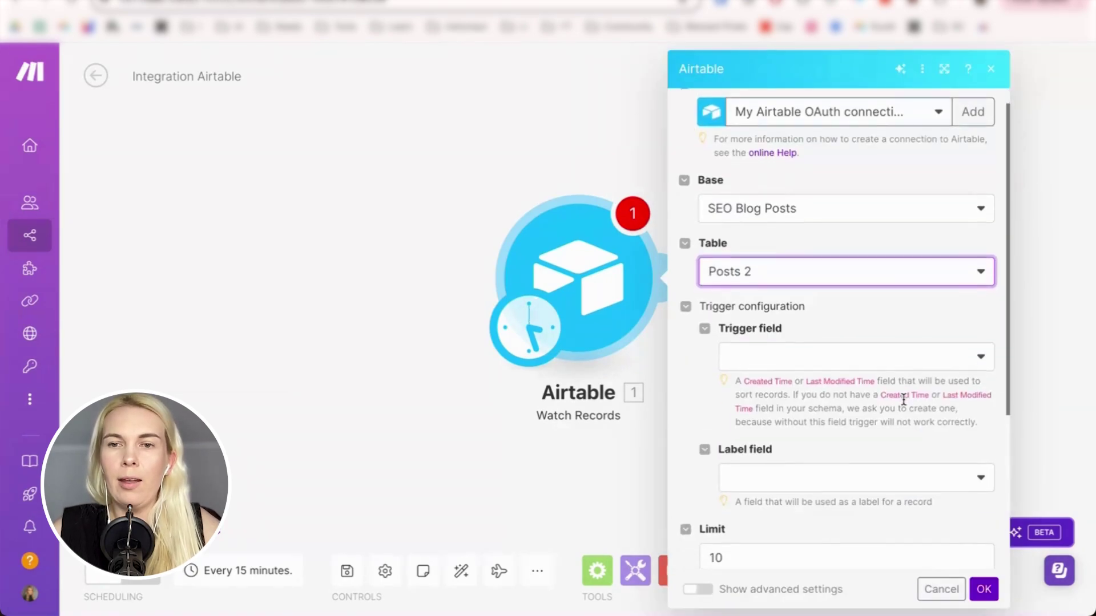
Set the trigger field to Created and the label field to Perplexity Page Link
click(910, 354)
click(852, 381)
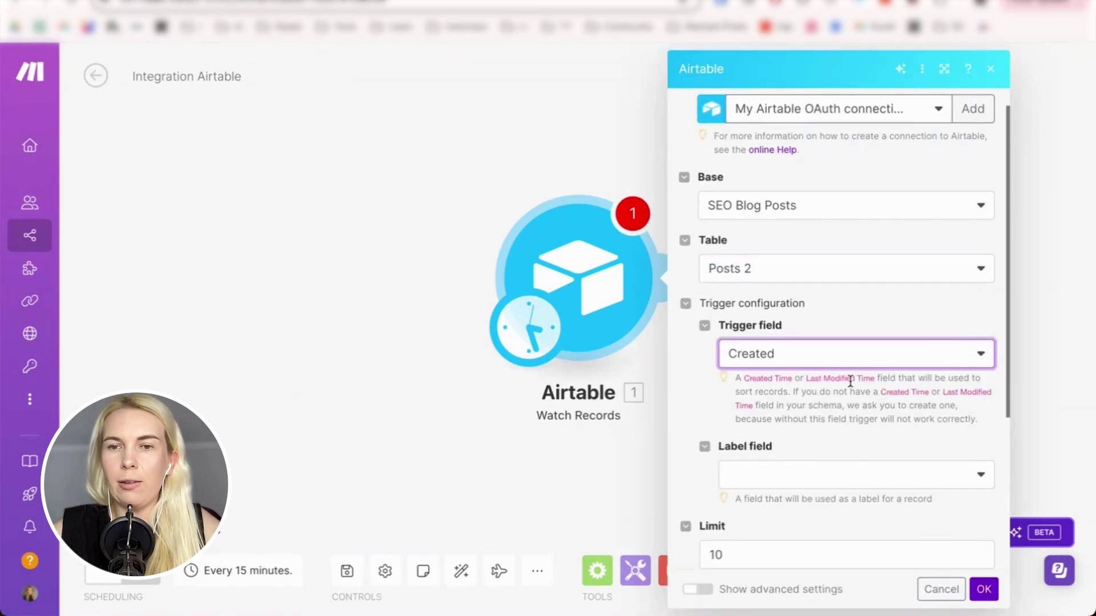
scroll(804, 379, down, 1)
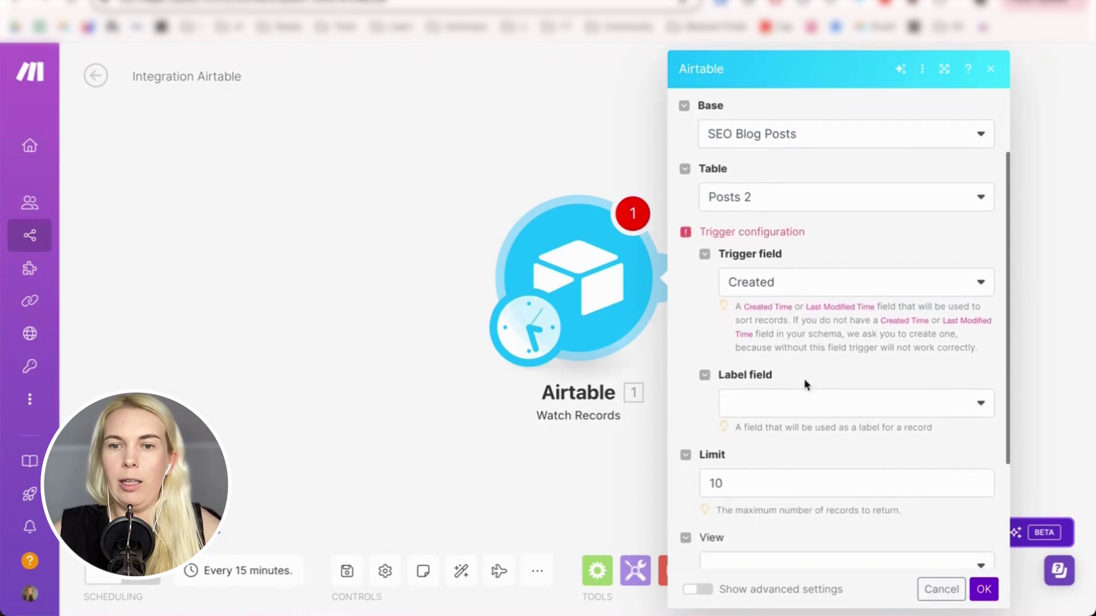
click(784, 409)
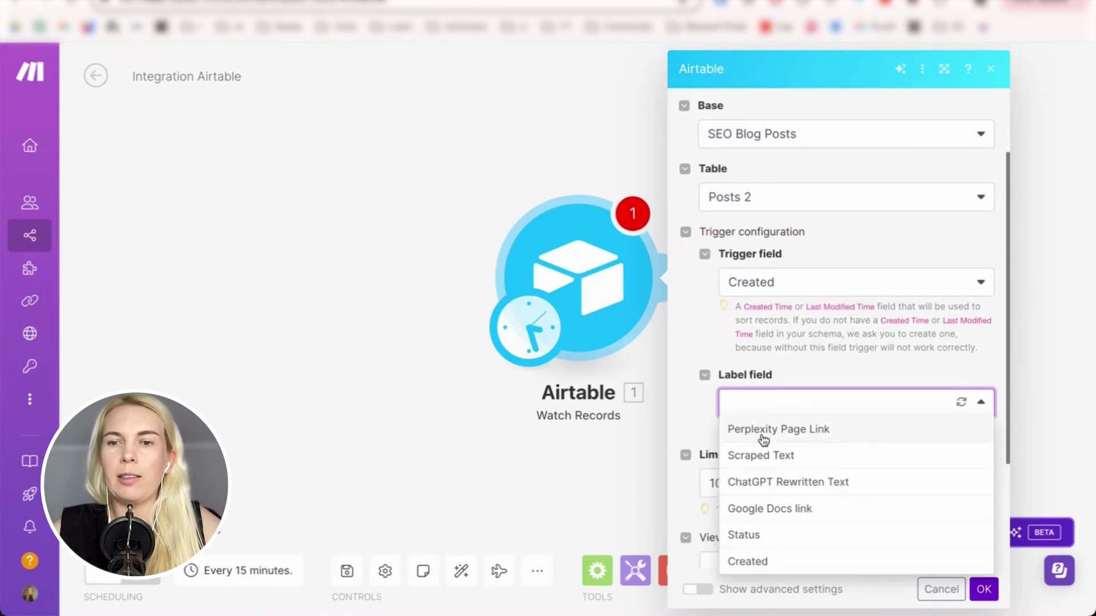
click(787, 431)
Limit the Watch Records module to 3 records and set its view to Grid view
scroll(748, 425, down, 1)
click(723, 404)
key(BackSpace)
key(BackSpace)
text(3)
click(763, 437)
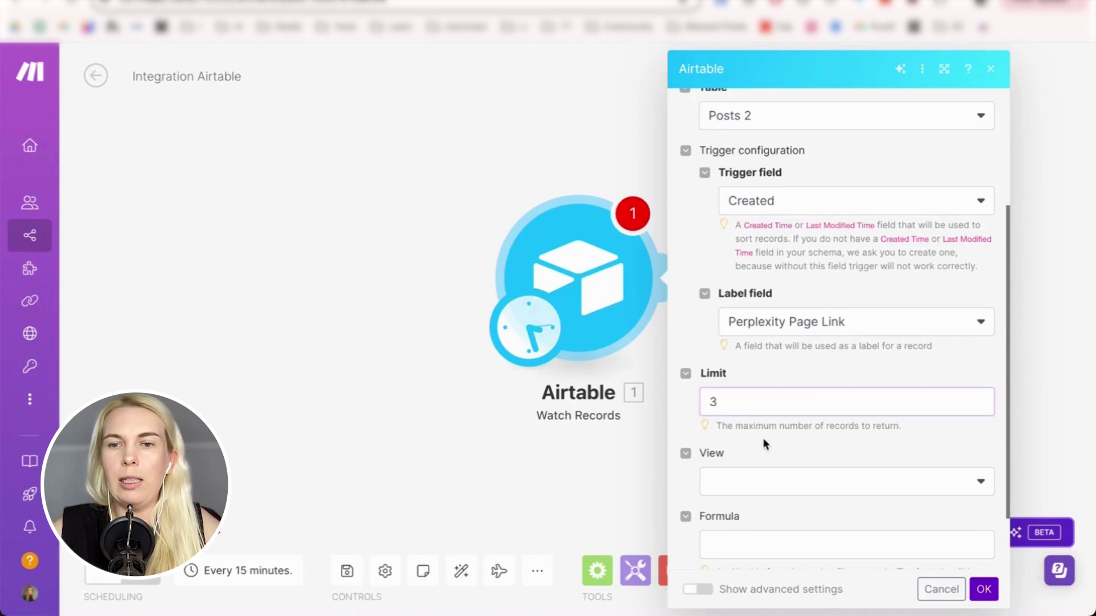
scroll(762, 437, down, 1)
click(765, 445)
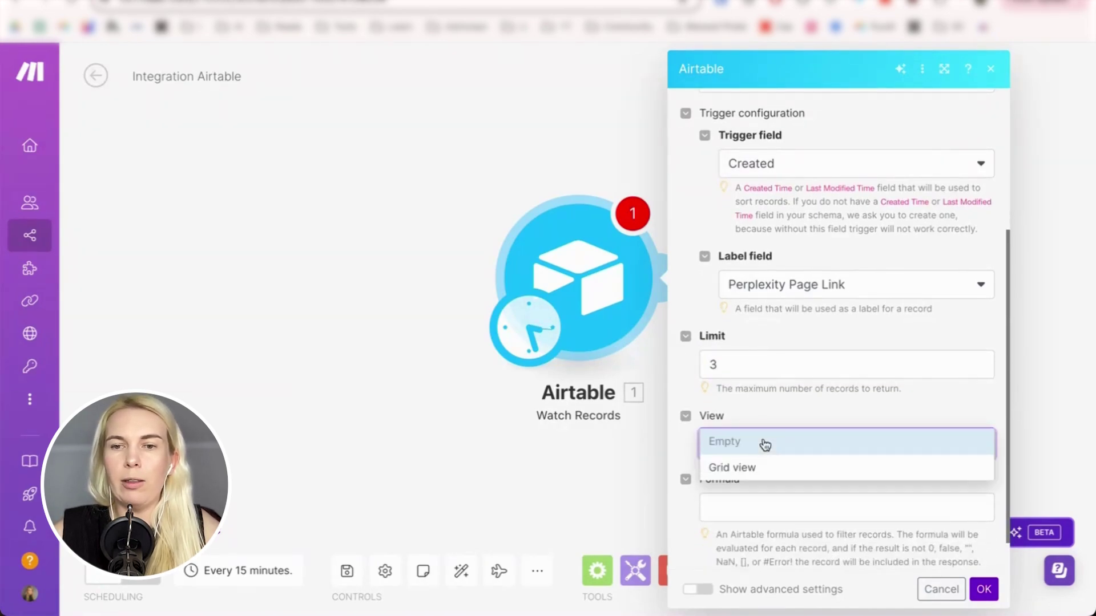
click(755, 467)
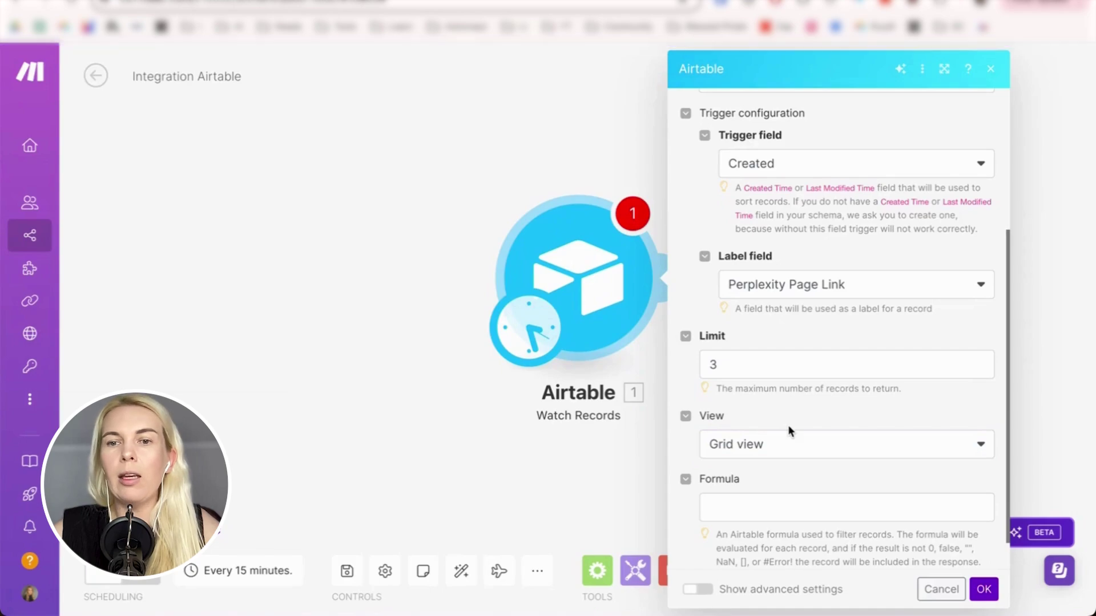
scroll(787, 425, down, 1)
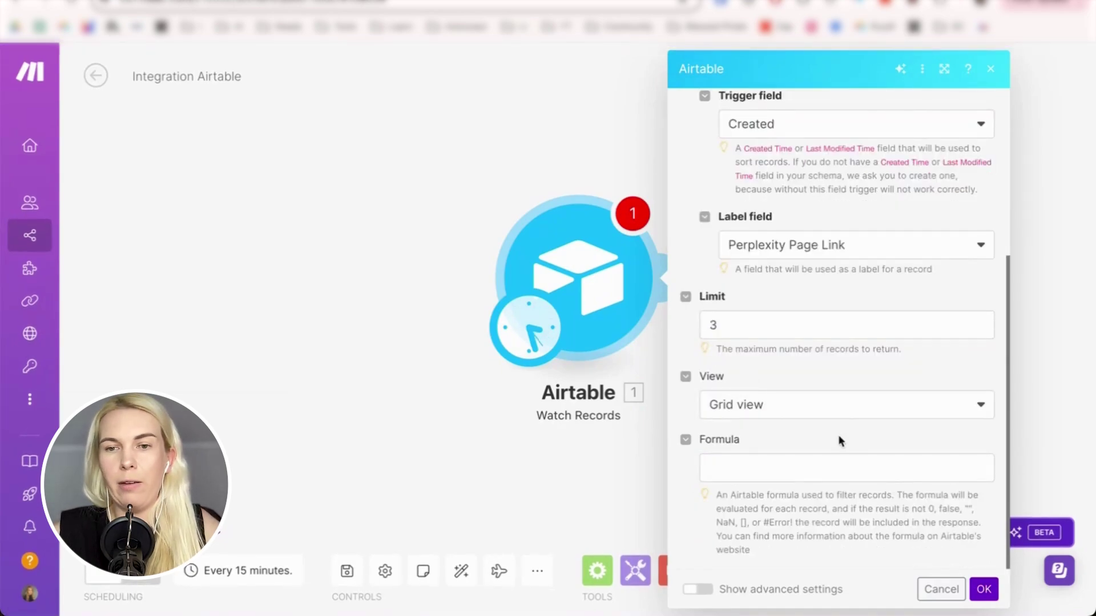
Save the Watch Records settings with the starting point set to Choose manually, and run the scenario once
key(Return)
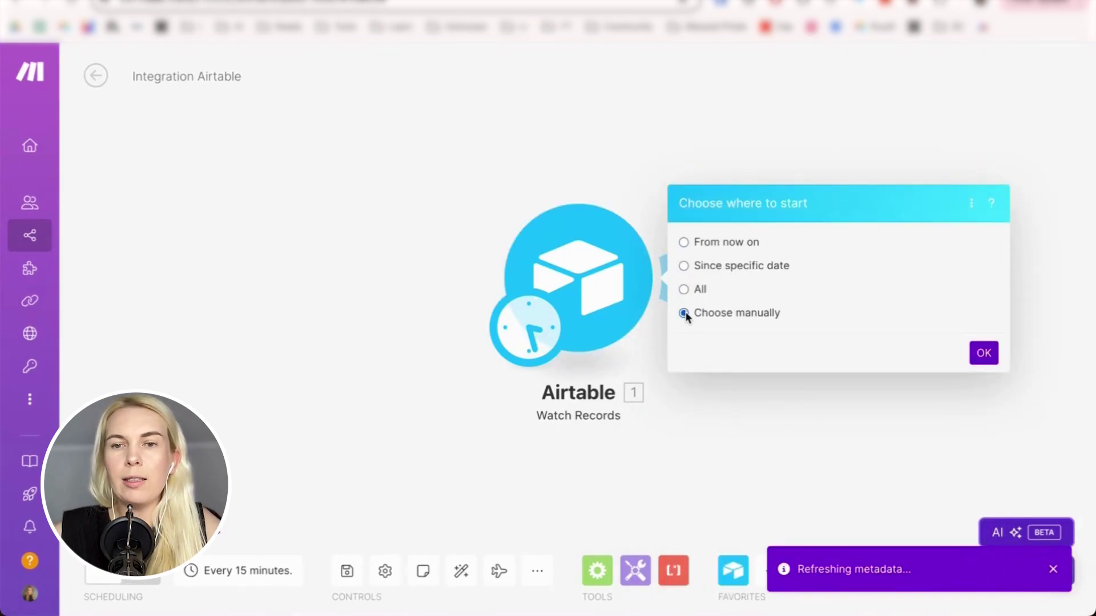
click(685, 312)
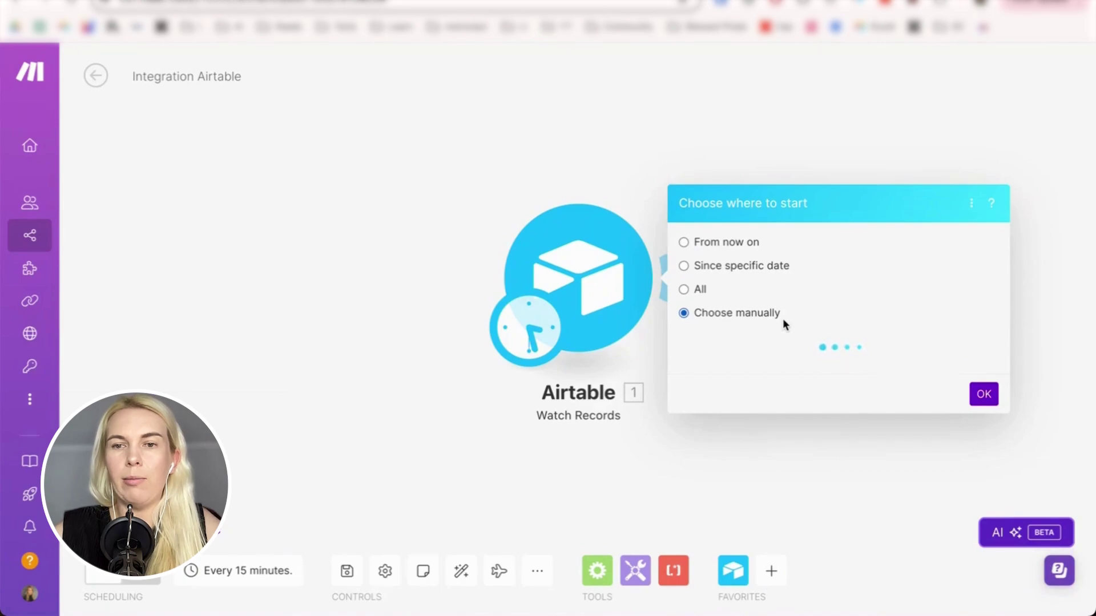
click(983, 392)
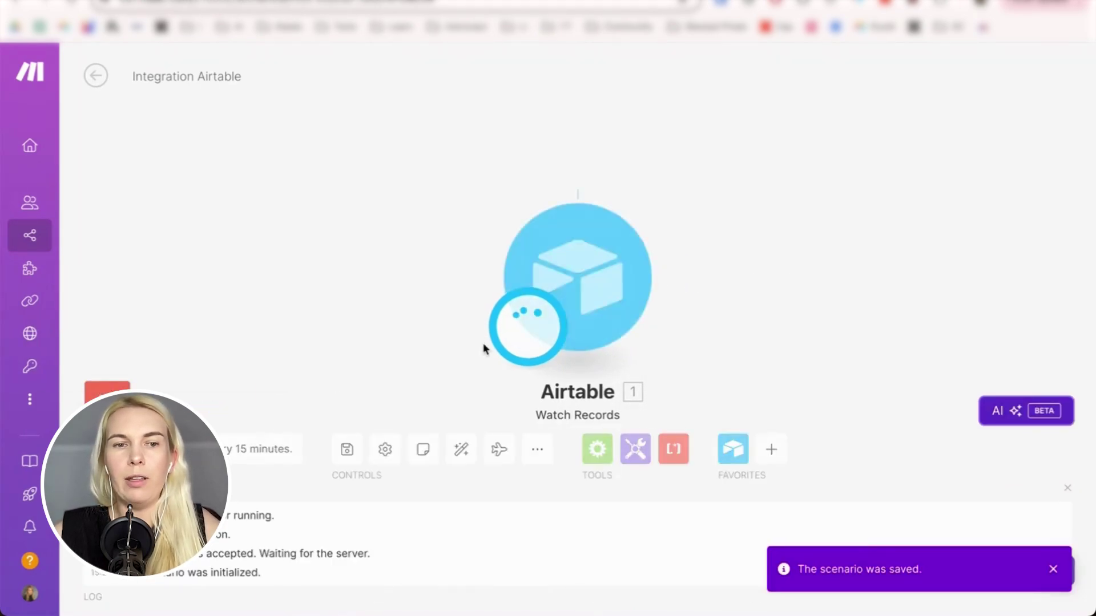
Inspect the output bundle of the Airtable run, checking the Perplexity Page Link value
click(673, 183)
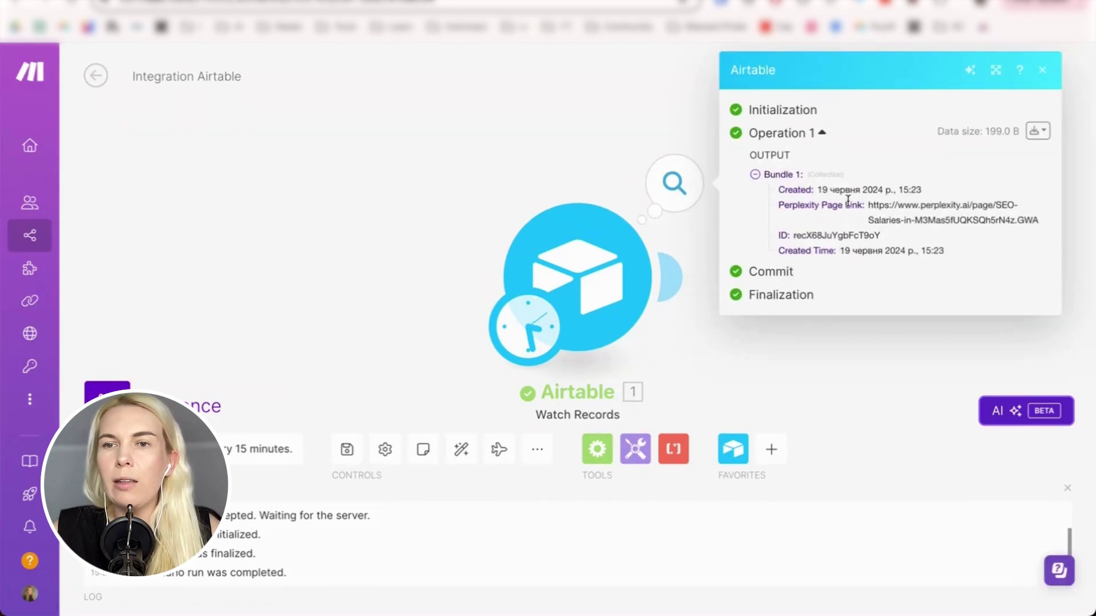
drag(845, 205, 978, 223)
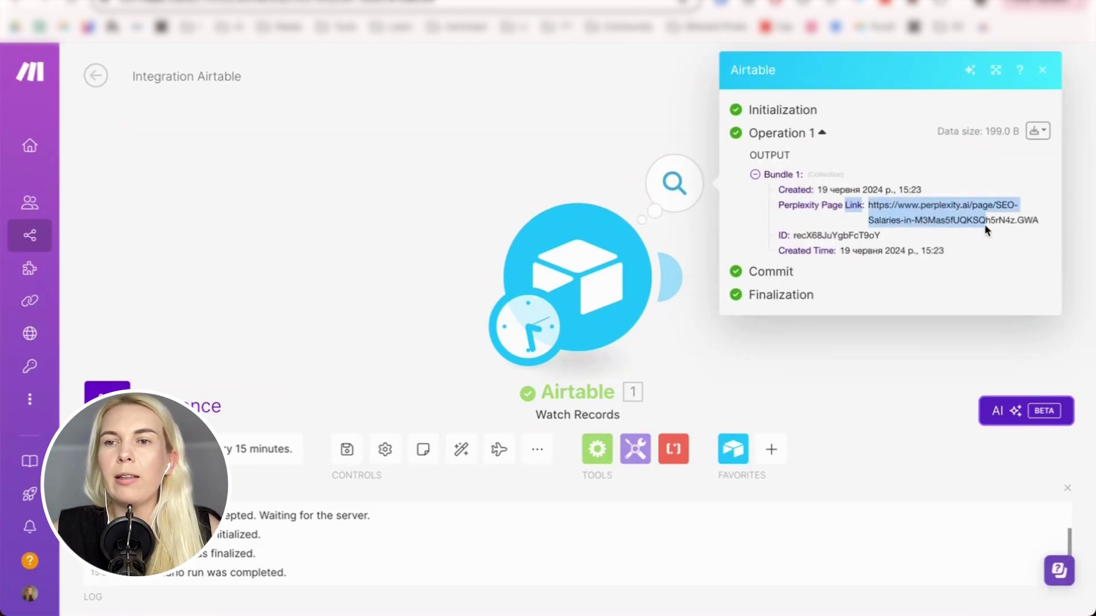
click(816, 405)
Add an HTTP Get a file module after the Airtable module, with its URL mapped to Perplexity Page Link
drag(682, 281, 644, 286)
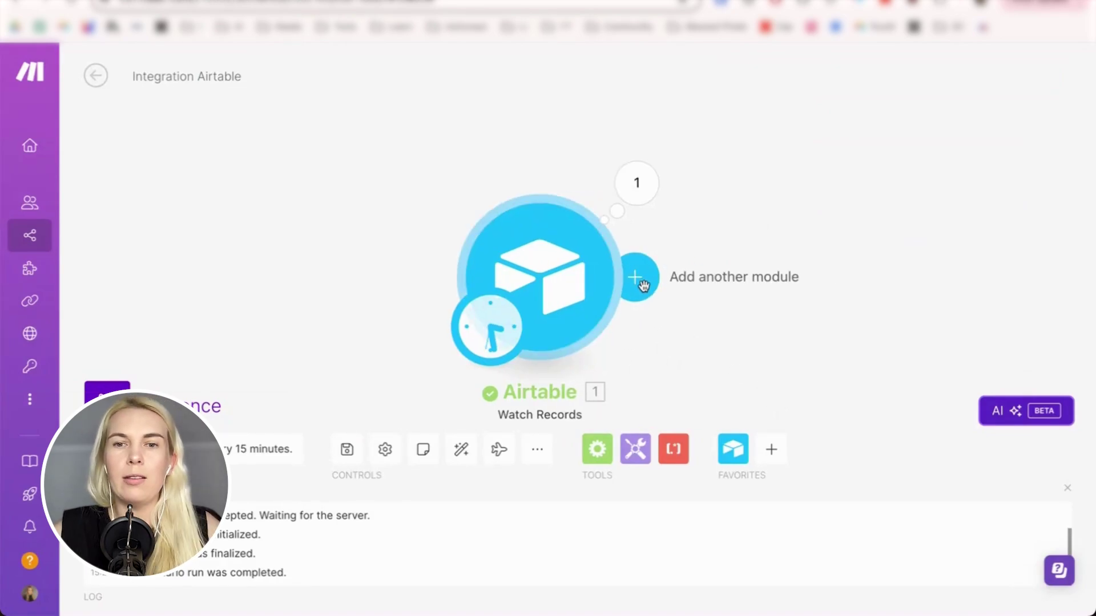
click(637, 278)
text(http)
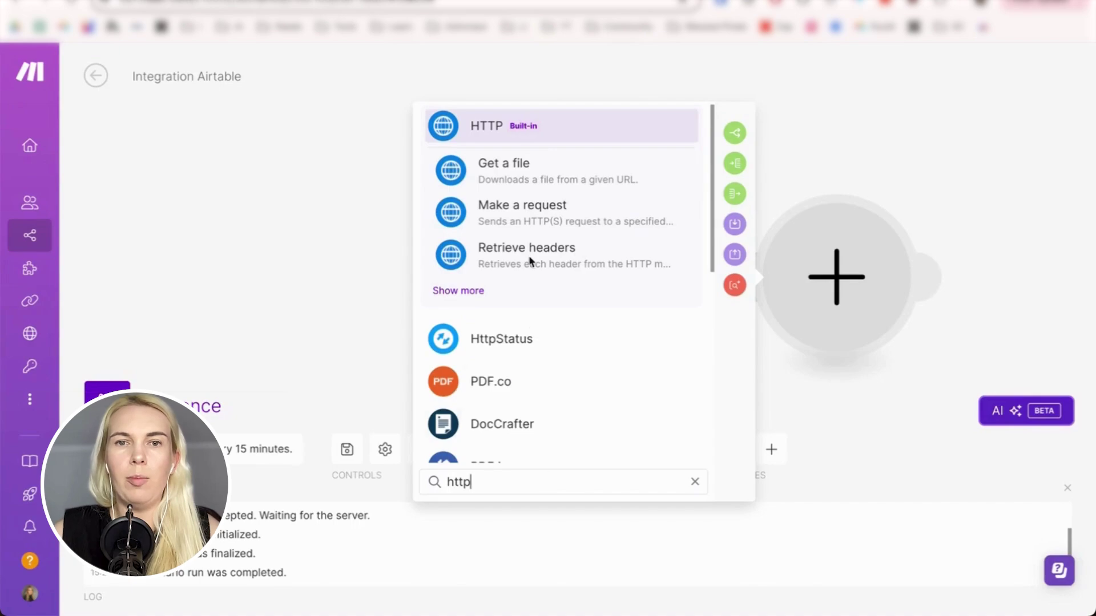
click(639, 174)
click(588, 291)
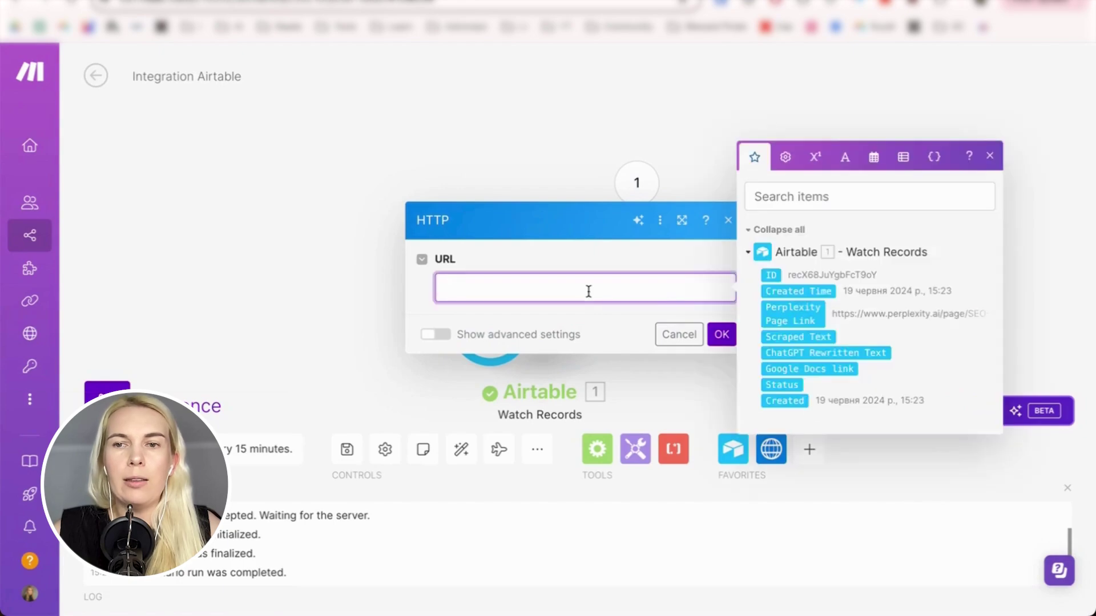
click(802, 317)
click(721, 334)
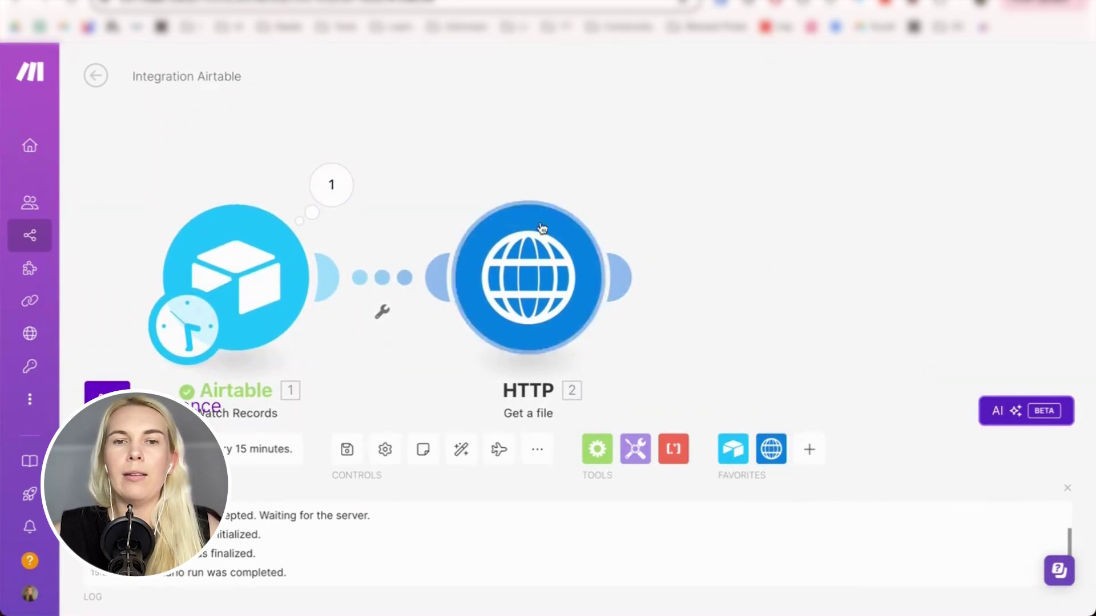
Add a Text parser HTML to text module after the HTTP module, with its HTML mapped to the HTTP Data output
mouse_move(606, 282)
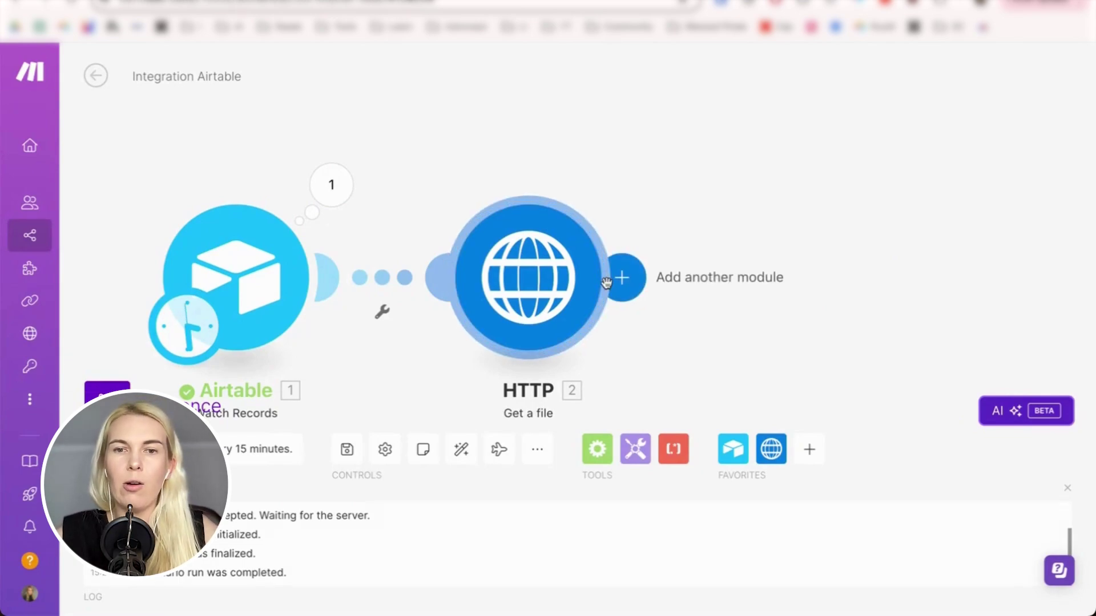
click(642, 280)
text(parse)
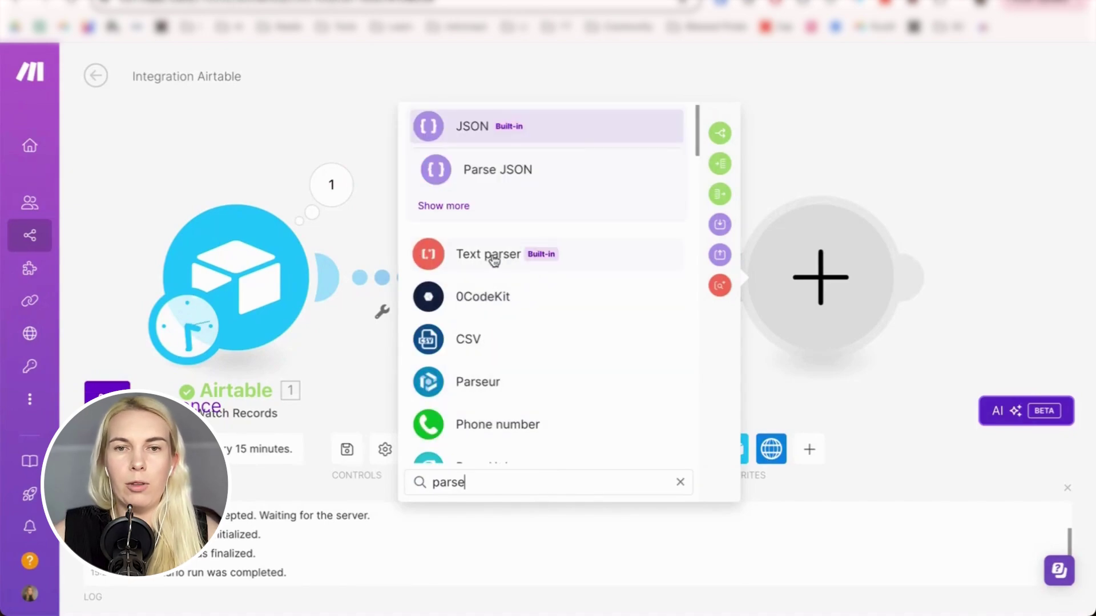
click(507, 259)
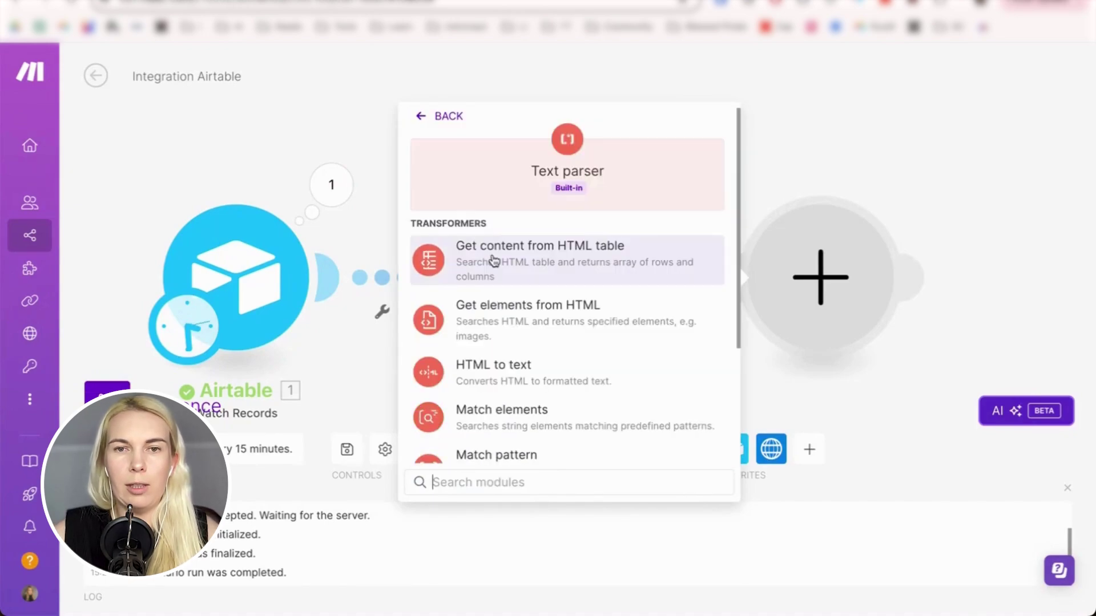
click(522, 384)
click(498, 290)
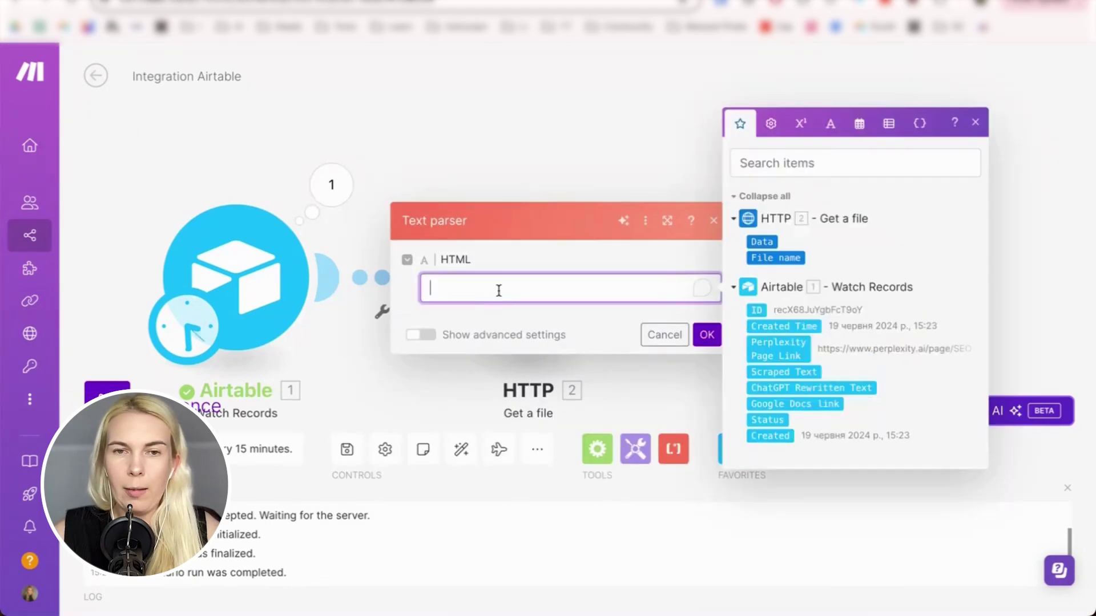
click(766, 242)
click(706, 335)
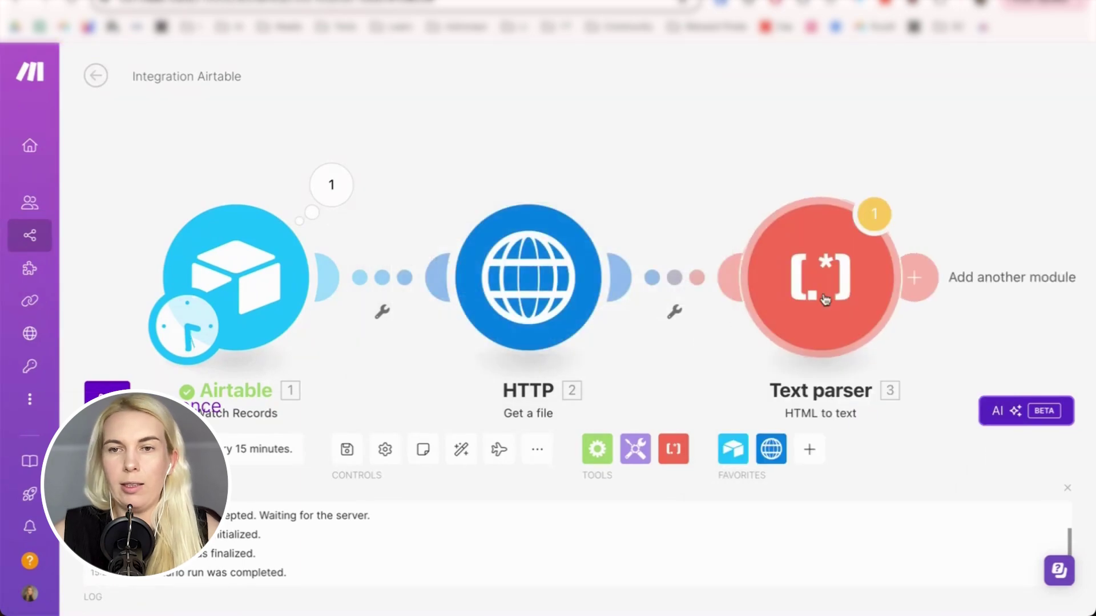
Add an OpenAI Create a Completion module after the Text parser and set its model to gpt-4o (system)
click(914, 277)
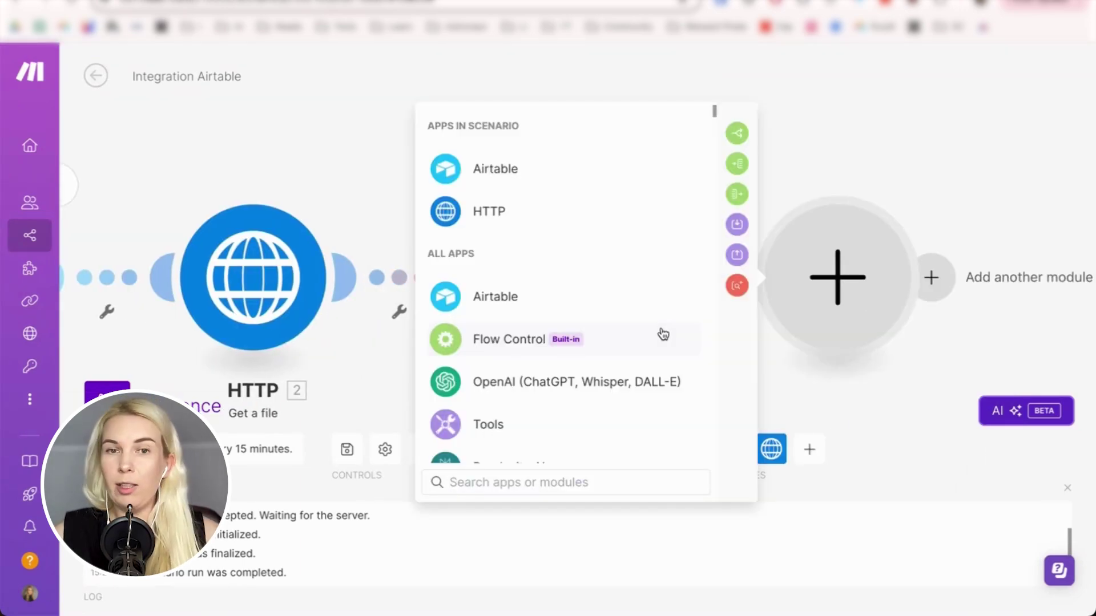
text(chatgpt)
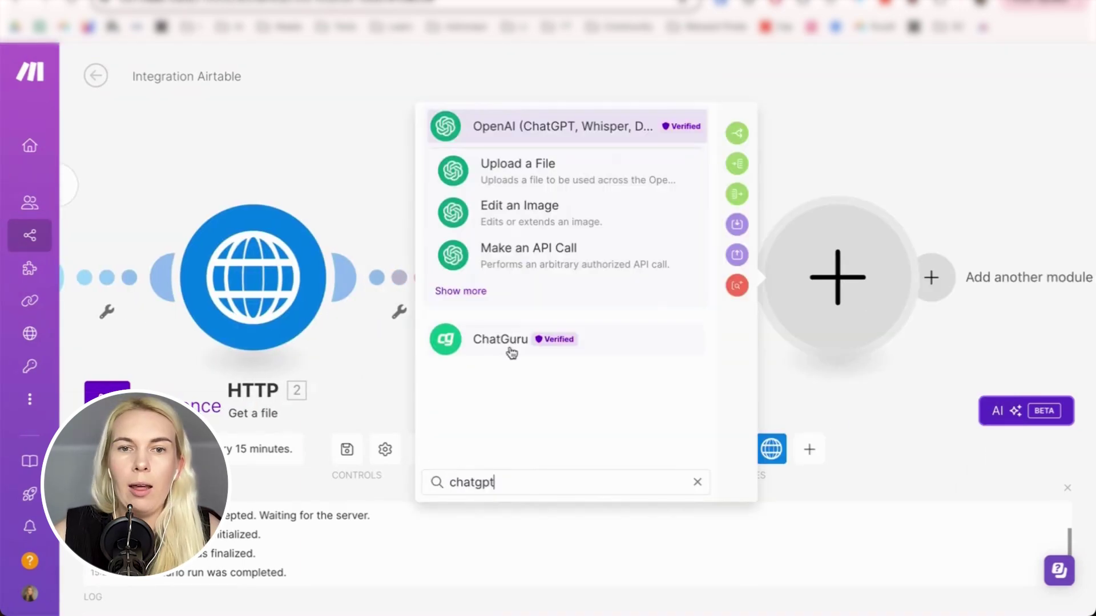
click(478, 292)
scroll(477, 296, down, 1)
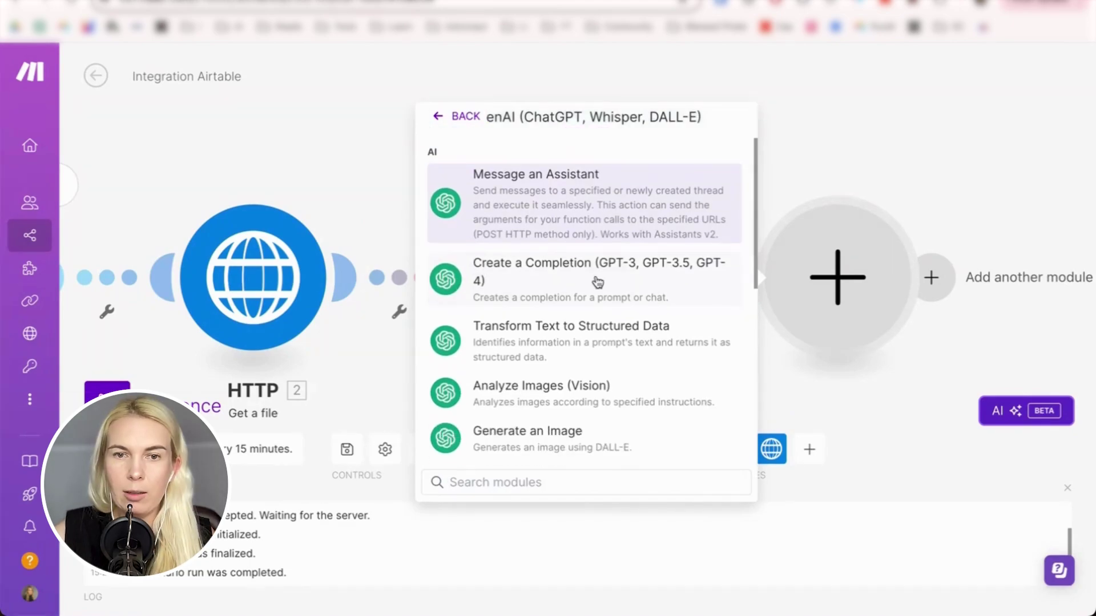
click(477, 297)
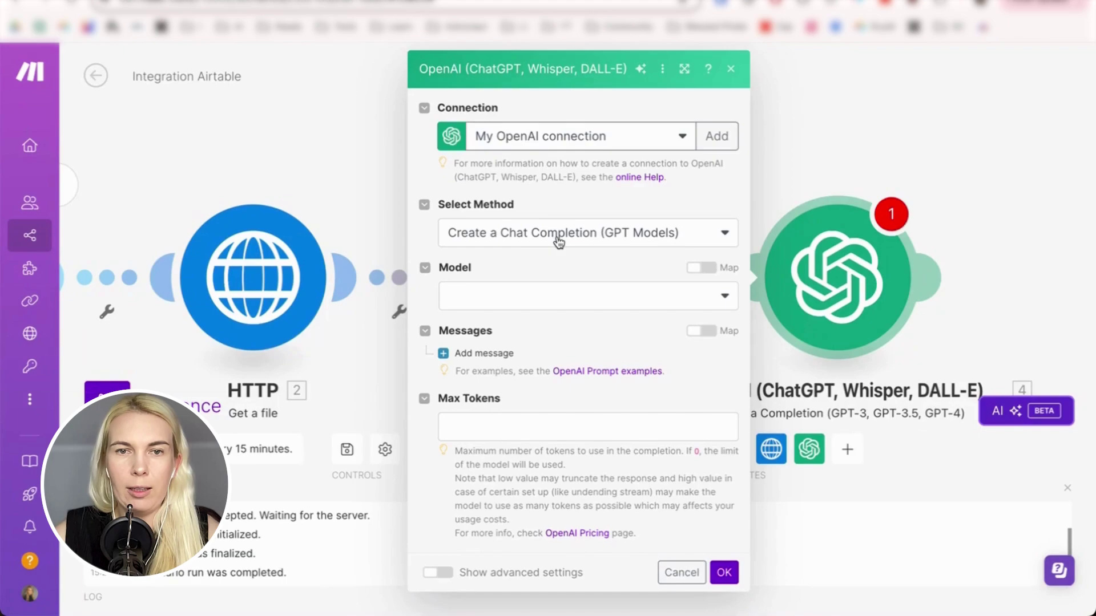
click(542, 301)
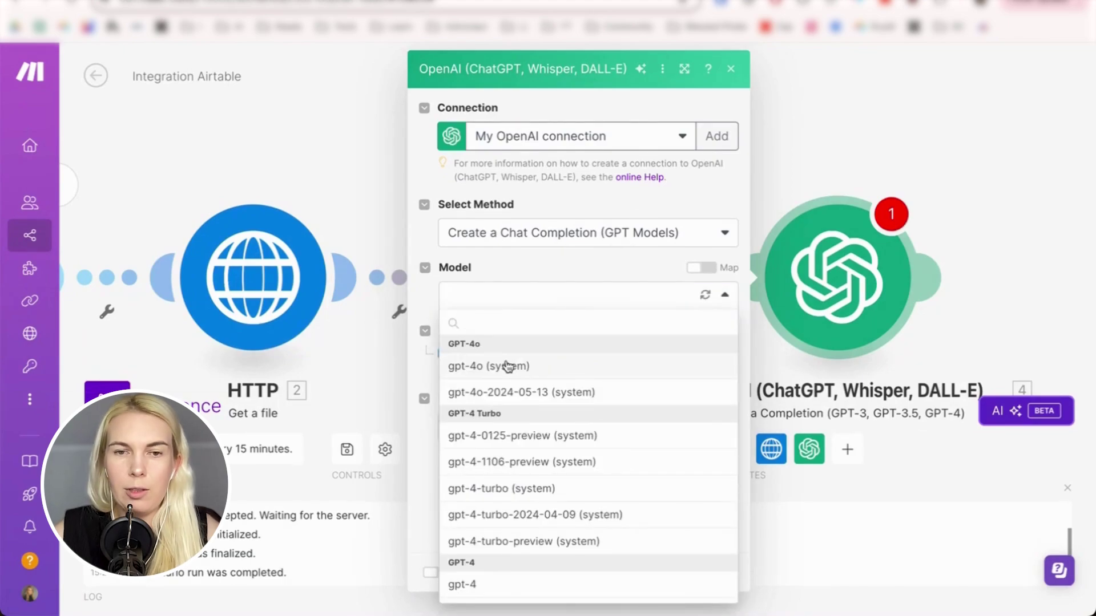
click(507, 366)
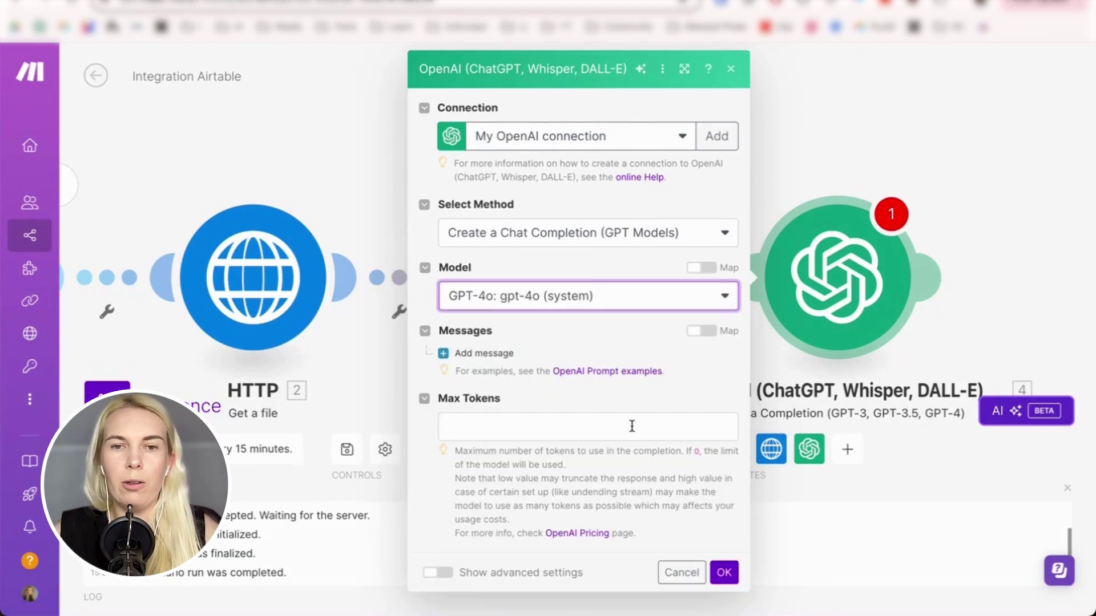
Add a first message with the System role and paste the writing-instructions prompt as its content
click(456, 354)
click(519, 407)
click(514, 432)
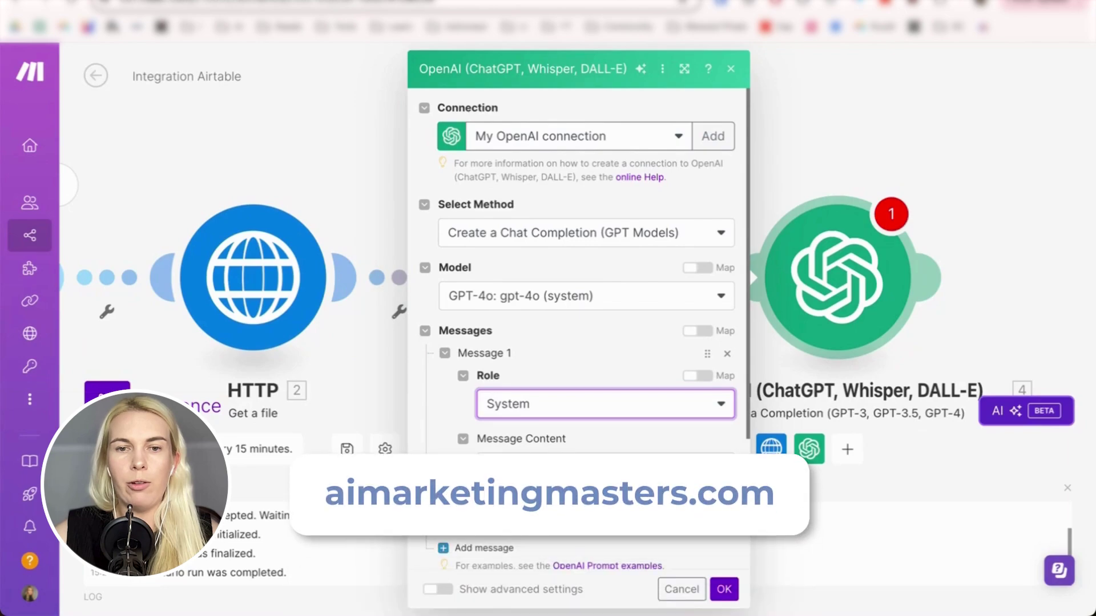
click(482, 465)
key(ctrl+v)
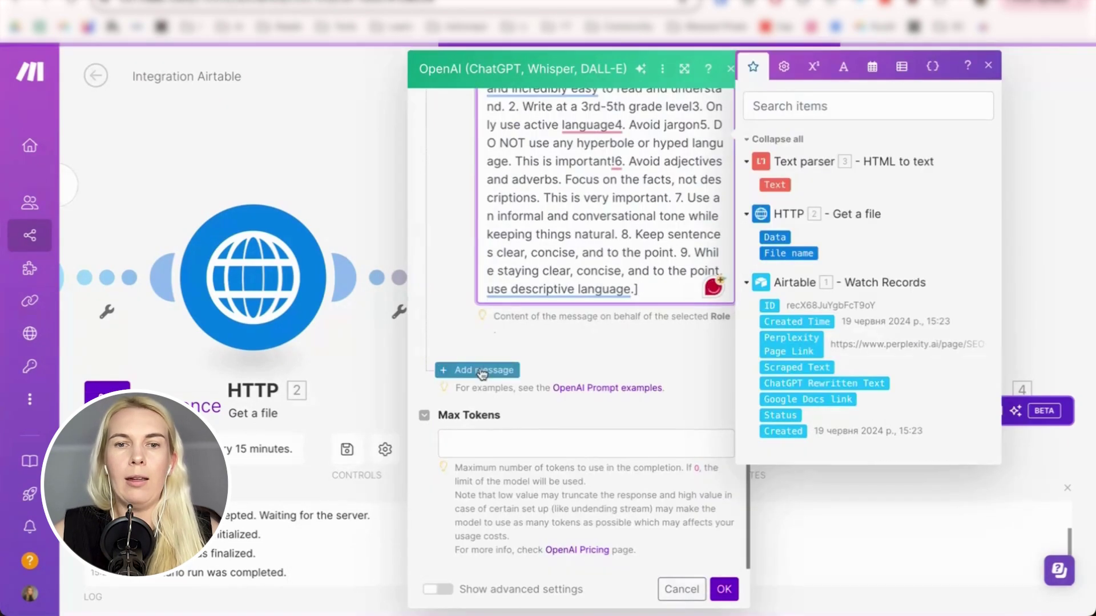
Add a second message with the User role and the content "Use this input:" followed by the Text parser's Text output
click(483, 371)
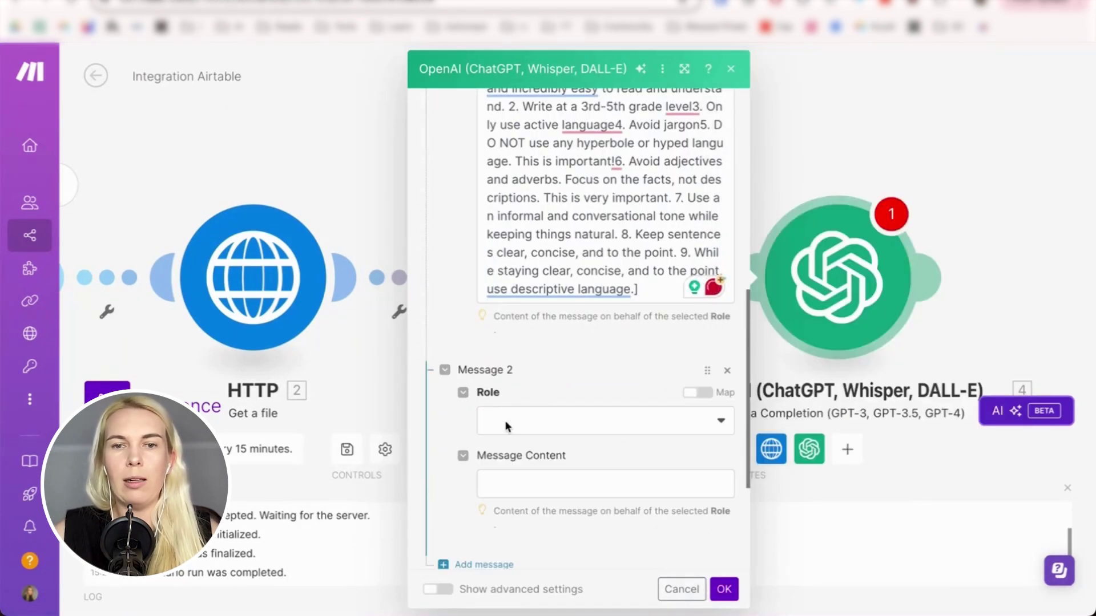
click(505, 426)
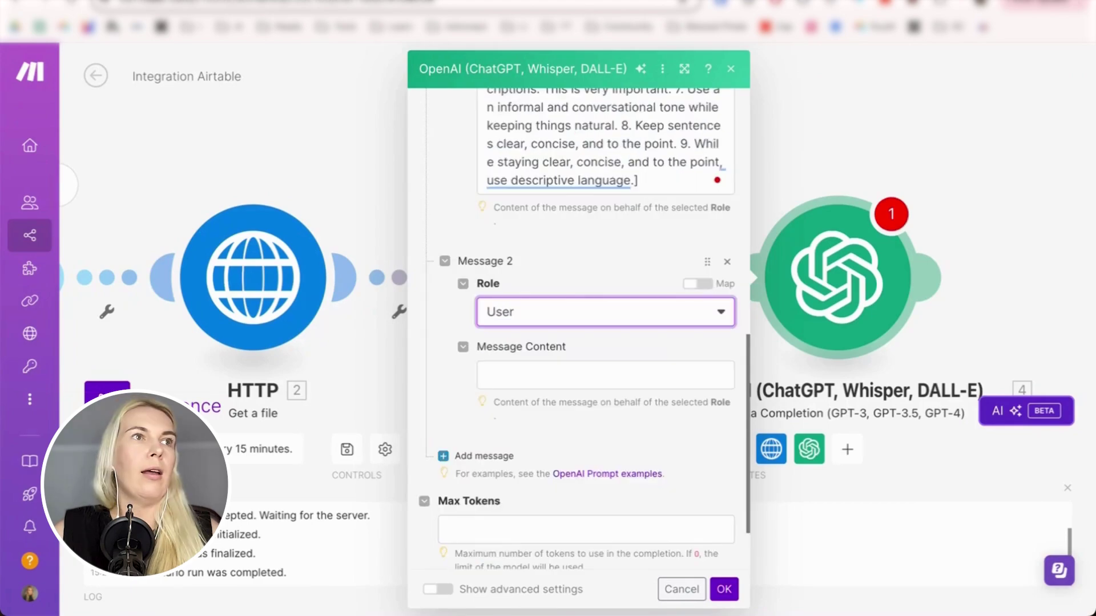
click(565, 386)
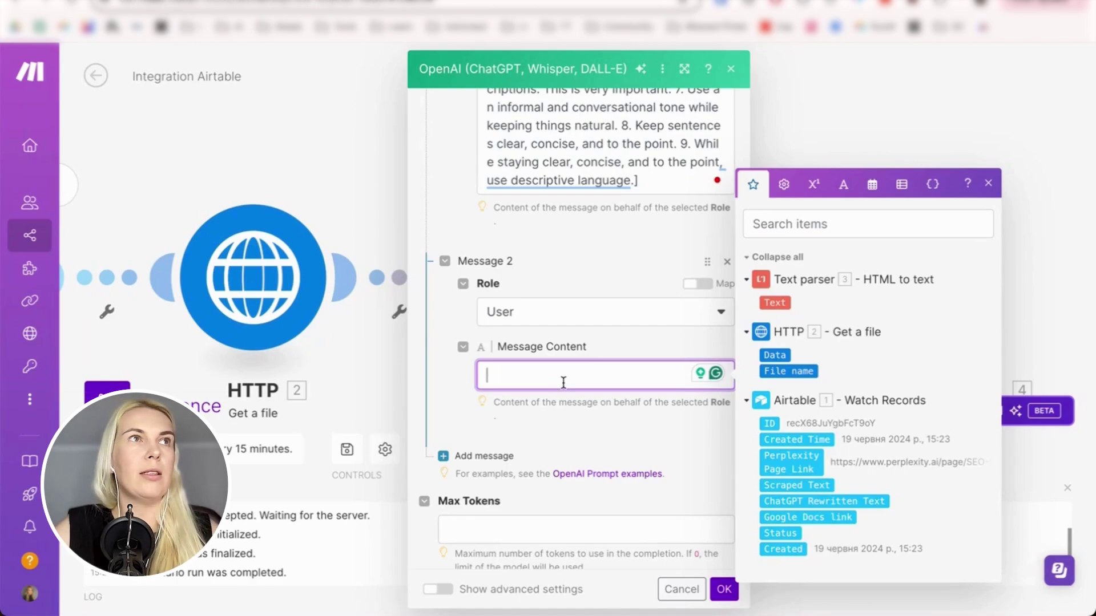
text(Use this )
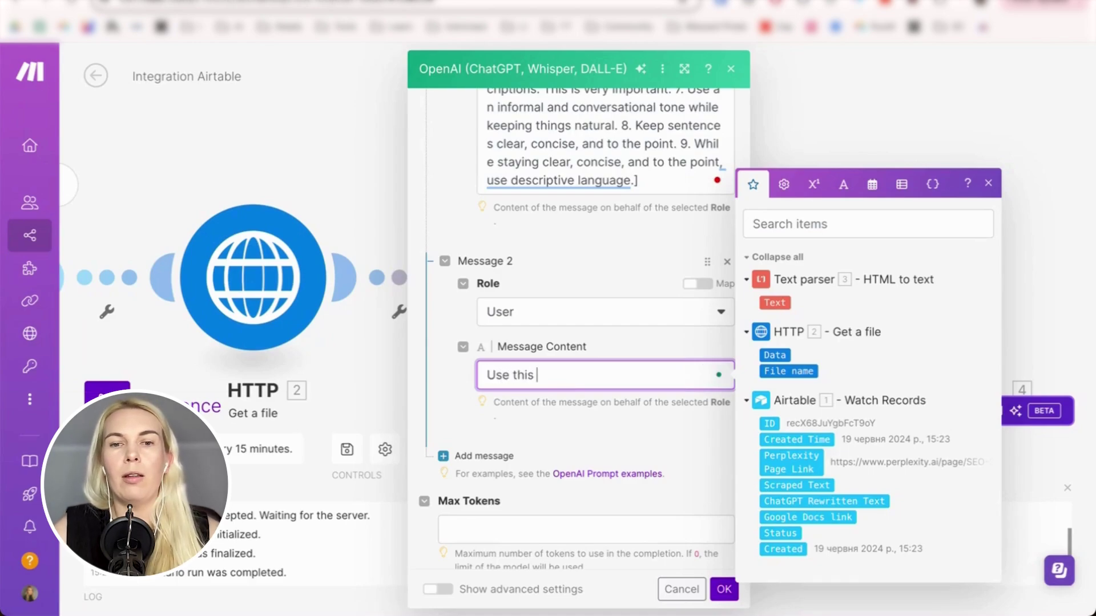
text(input:)
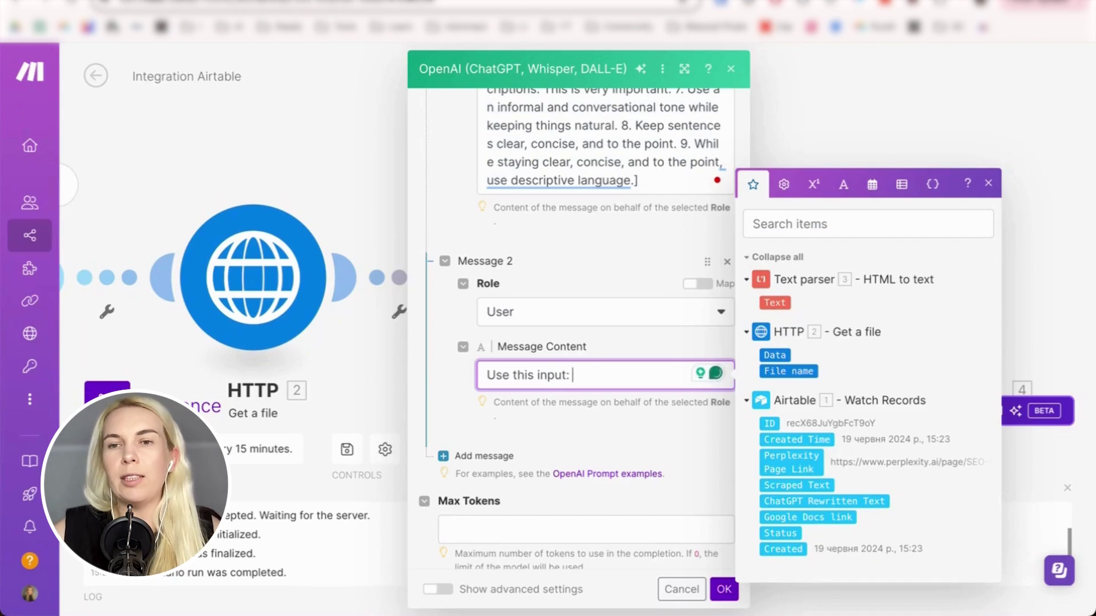
click(777, 304)
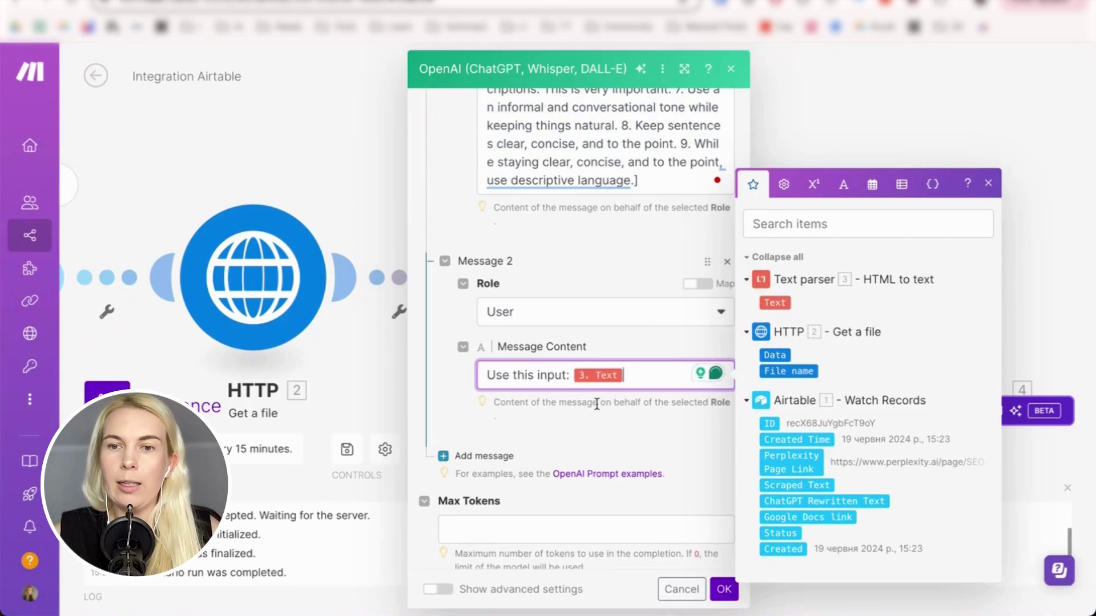
Set the OpenAI module's Max Tokens to 0
scroll(668, 400, down, 3)
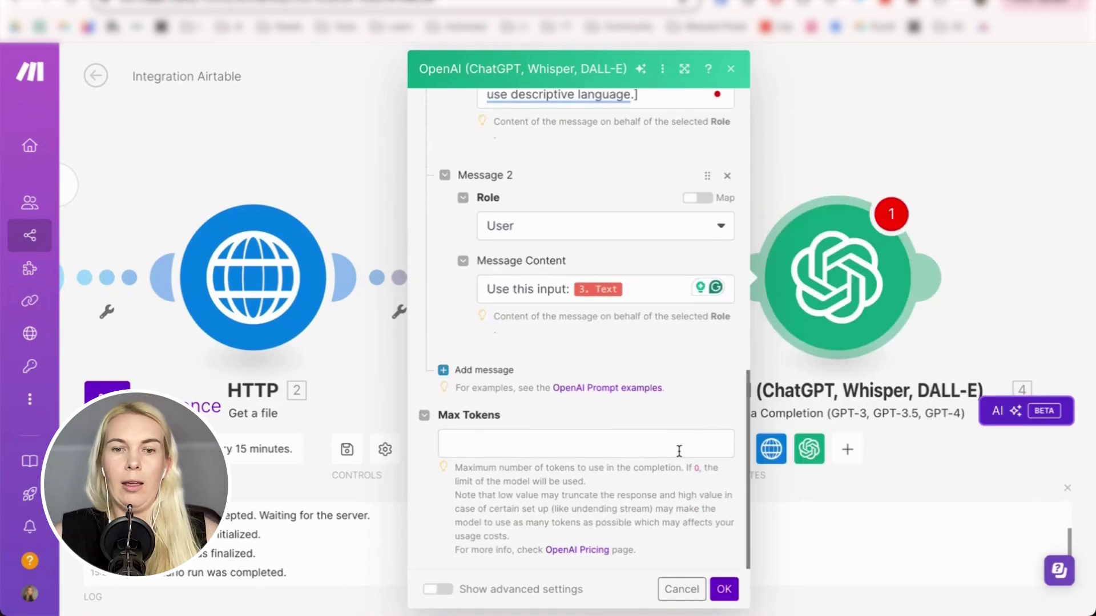
click(632, 448)
text(0)
click(629, 416)
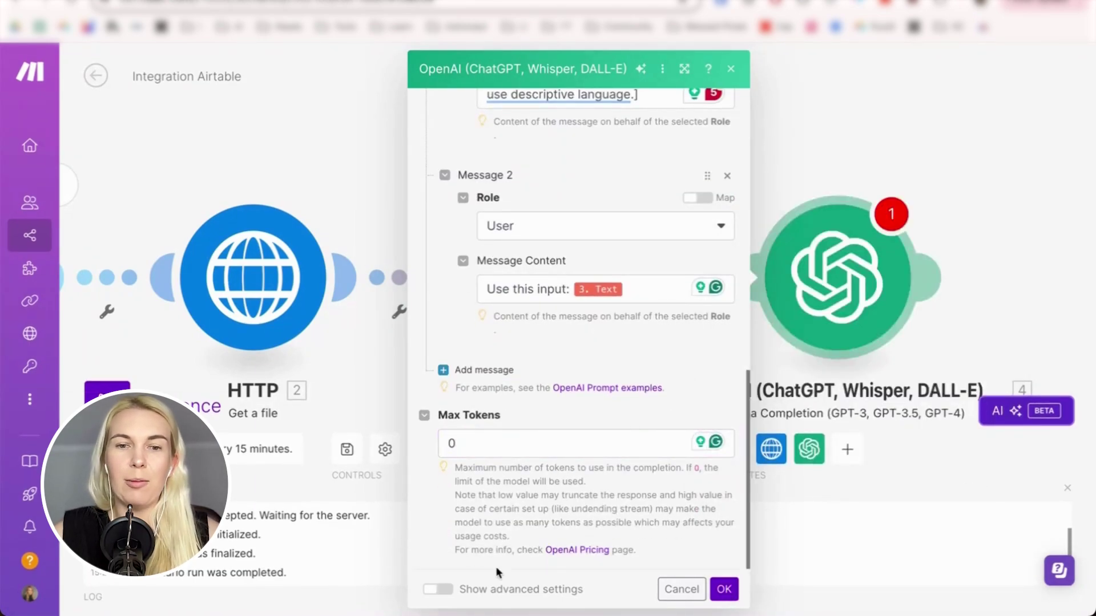
Show the OpenAI module's advanced settings, set Temperature to 0.7, and save the module
click(438, 589)
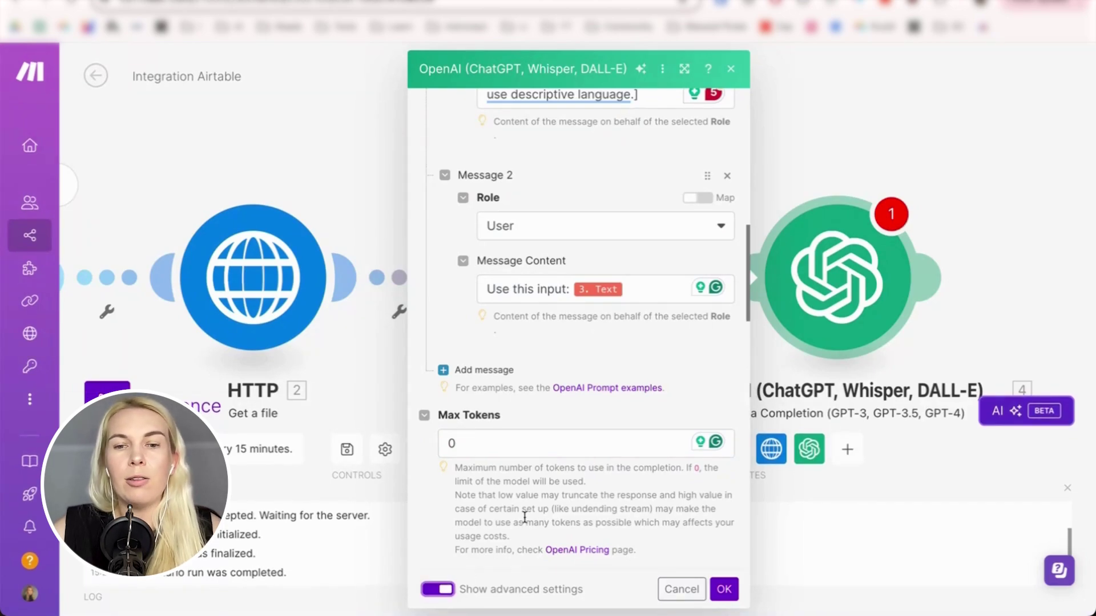
scroll(524, 517, down, 5)
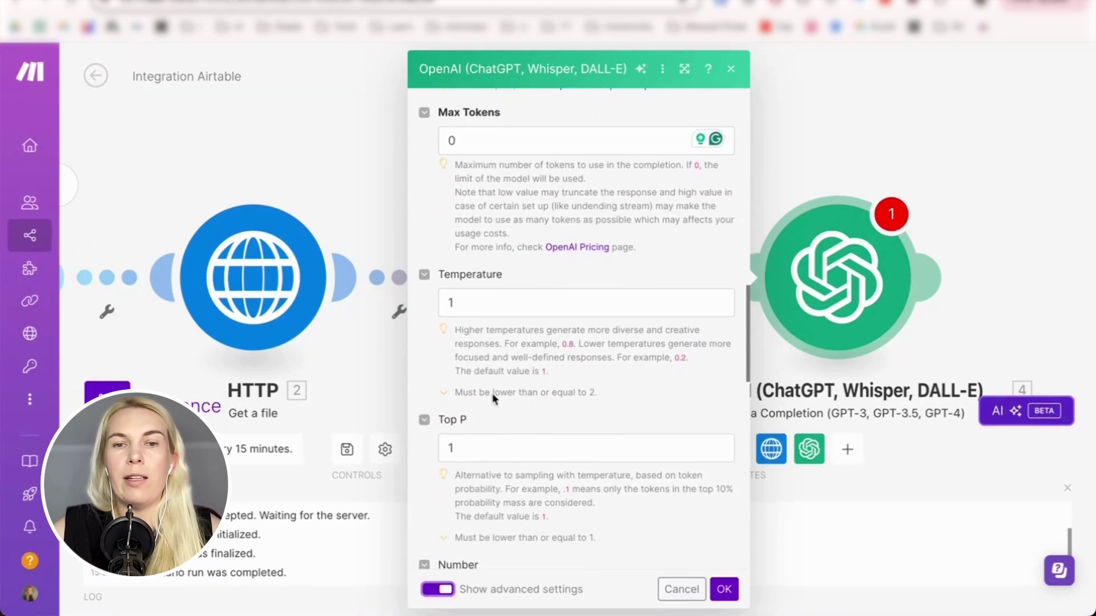
click(484, 299)
key(BackSpace)
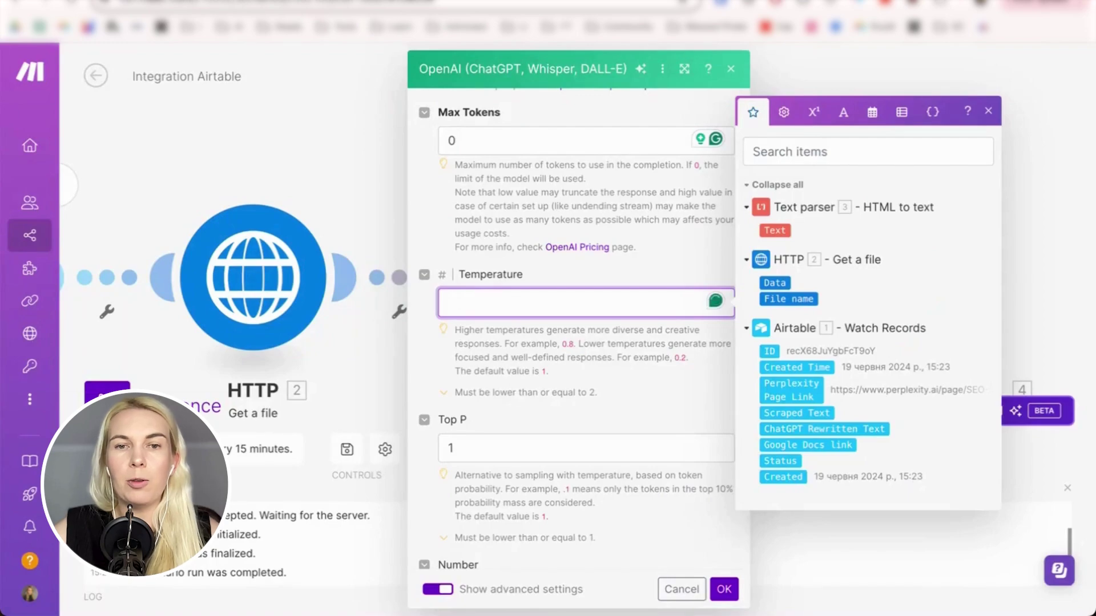
text(0.7)
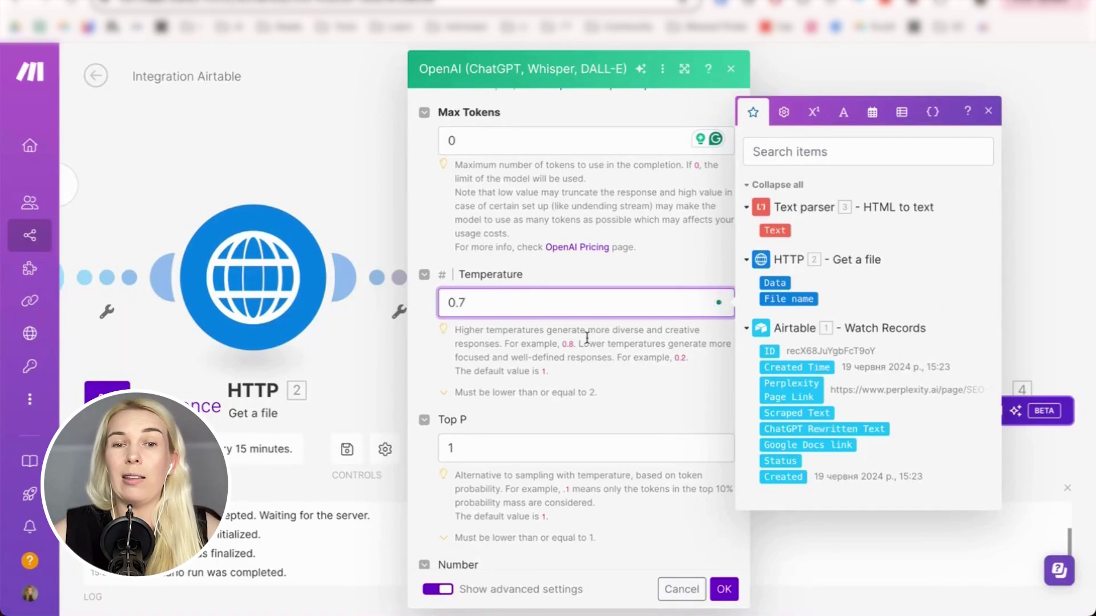
click(699, 376)
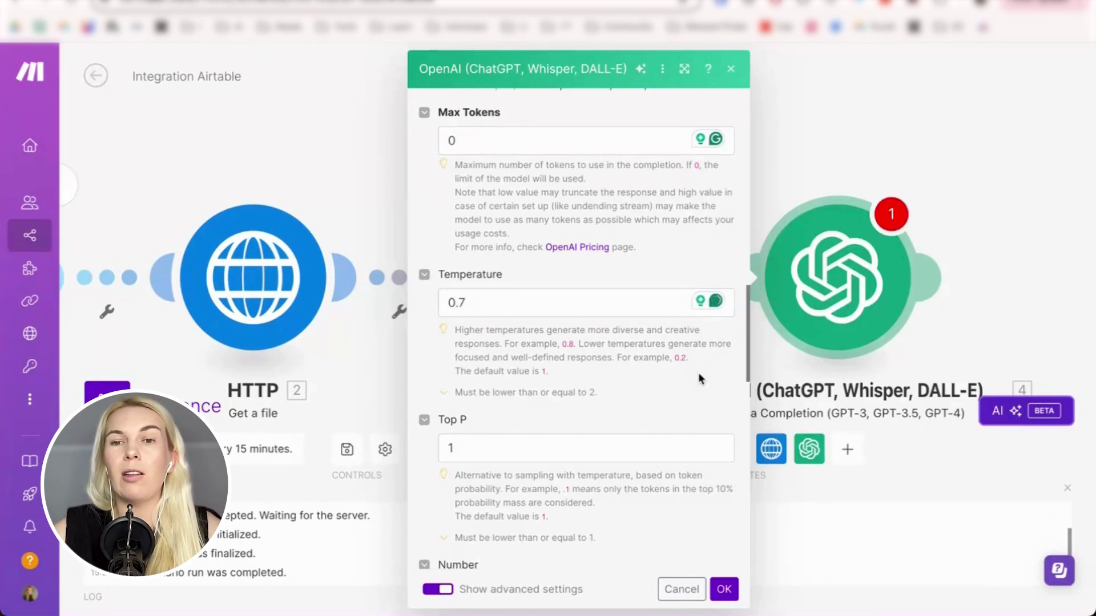
scroll(605, 409, down, 1)
scroll(604, 410, up, 10)
scroll(605, 409, down, 5)
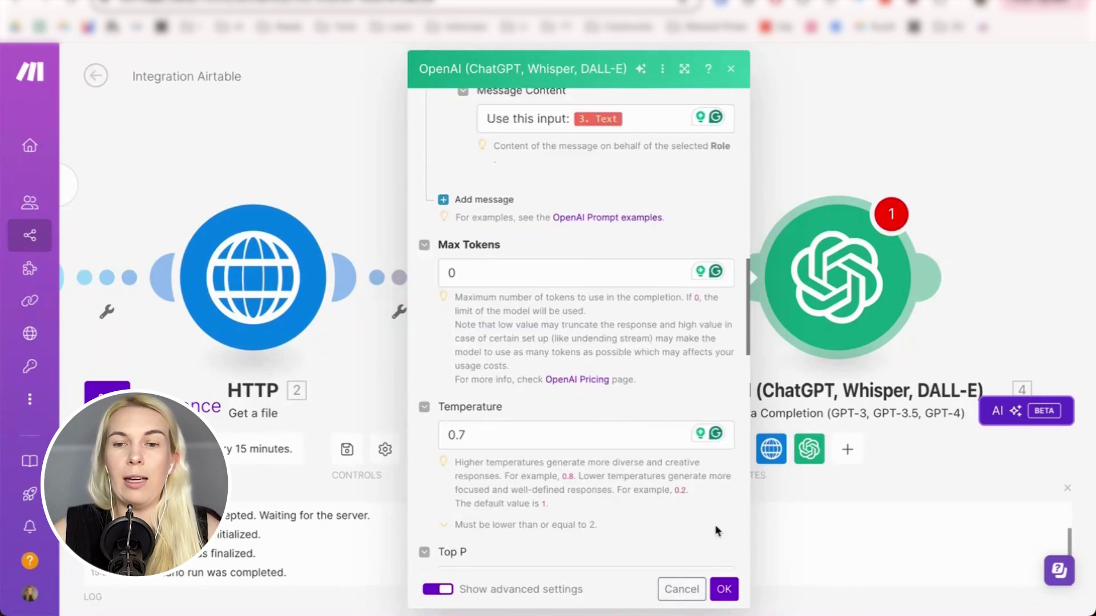
click(725, 590)
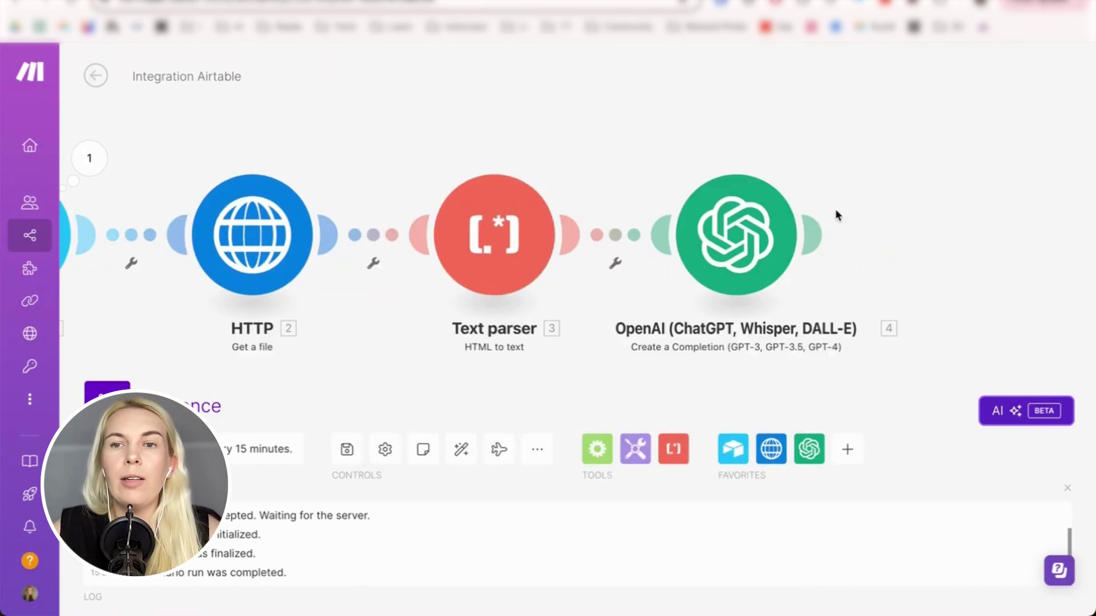
Add a Markdown module with the Markdown to HTML action after the OpenAI module
click(817, 233)
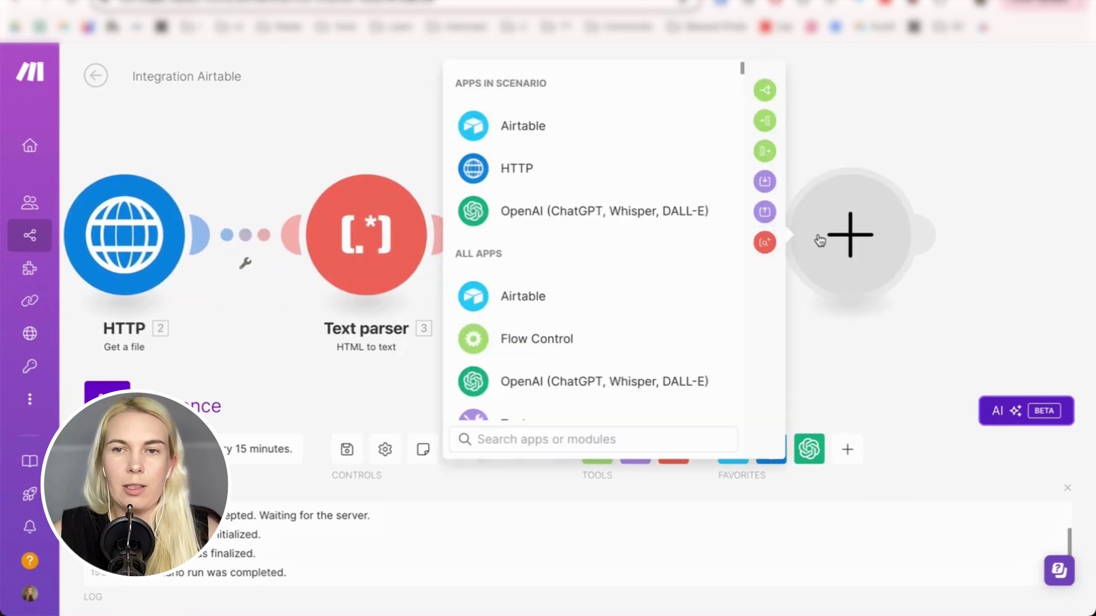
text(markdown)
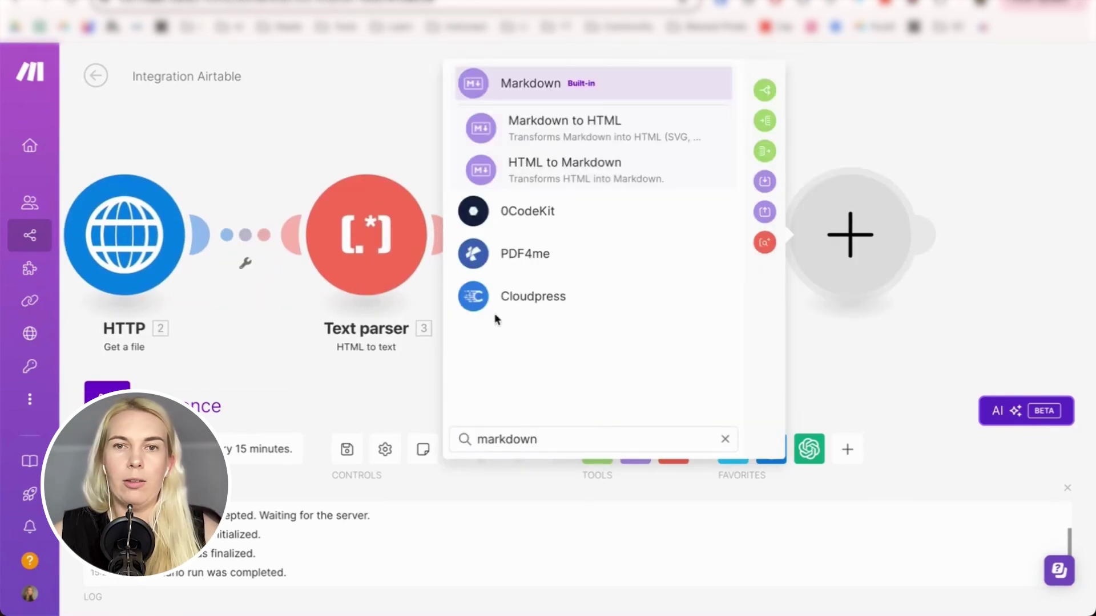
click(606, 136)
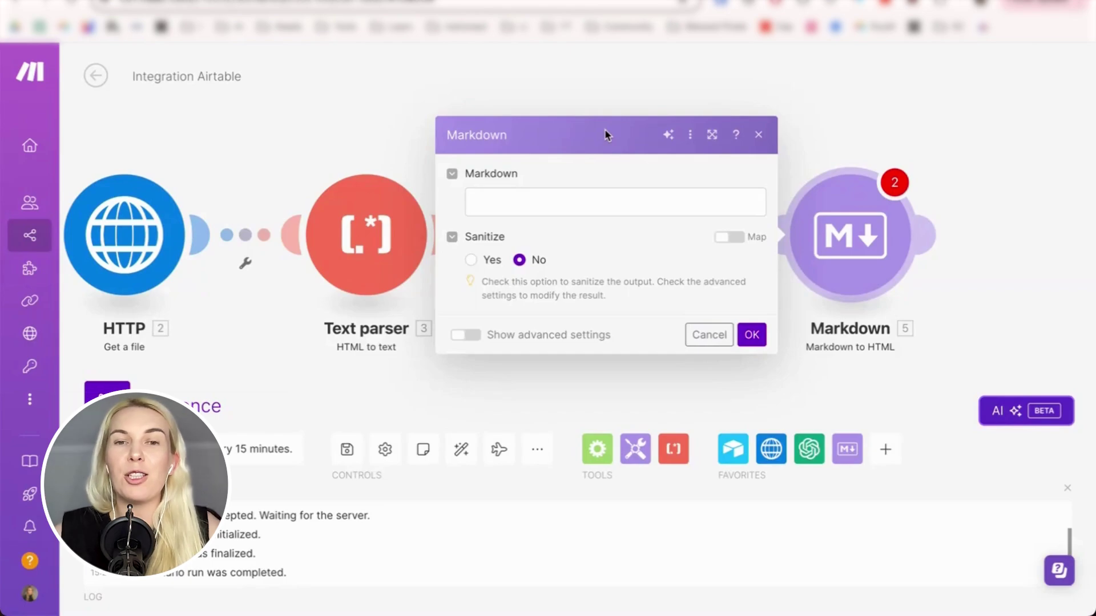
Map the OpenAI output Choices[]: Message.Content as the Markdown module's input and save the module
click(611, 202)
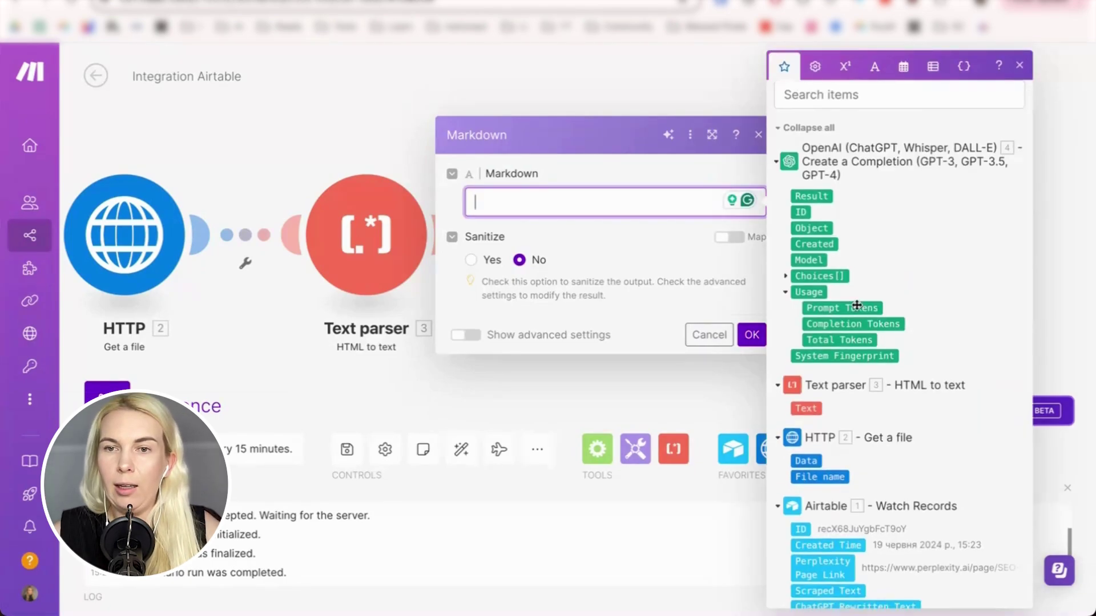
click(787, 278)
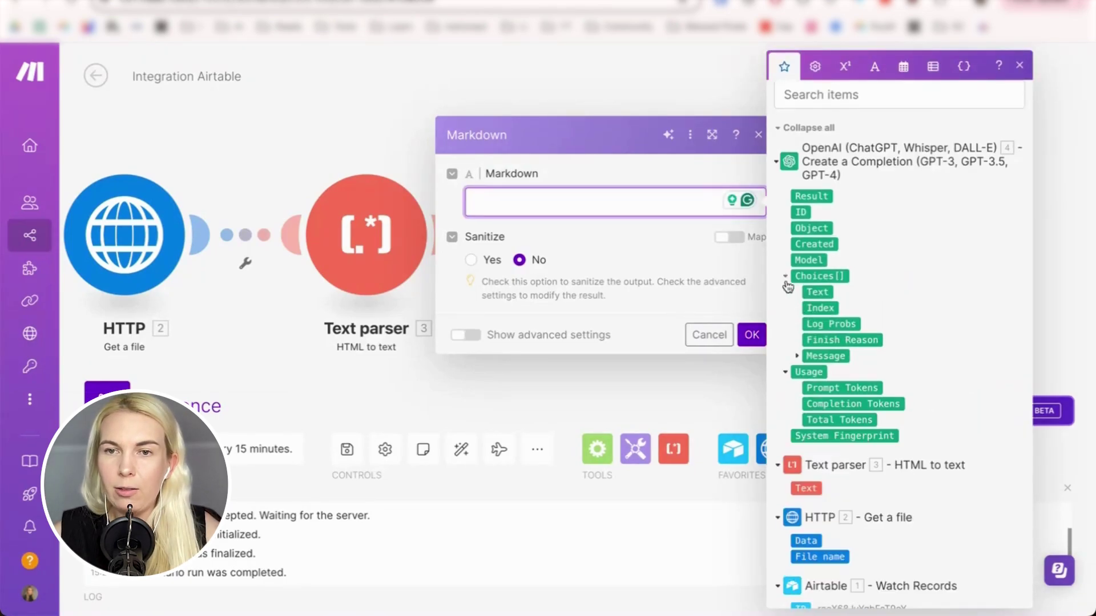
click(797, 356)
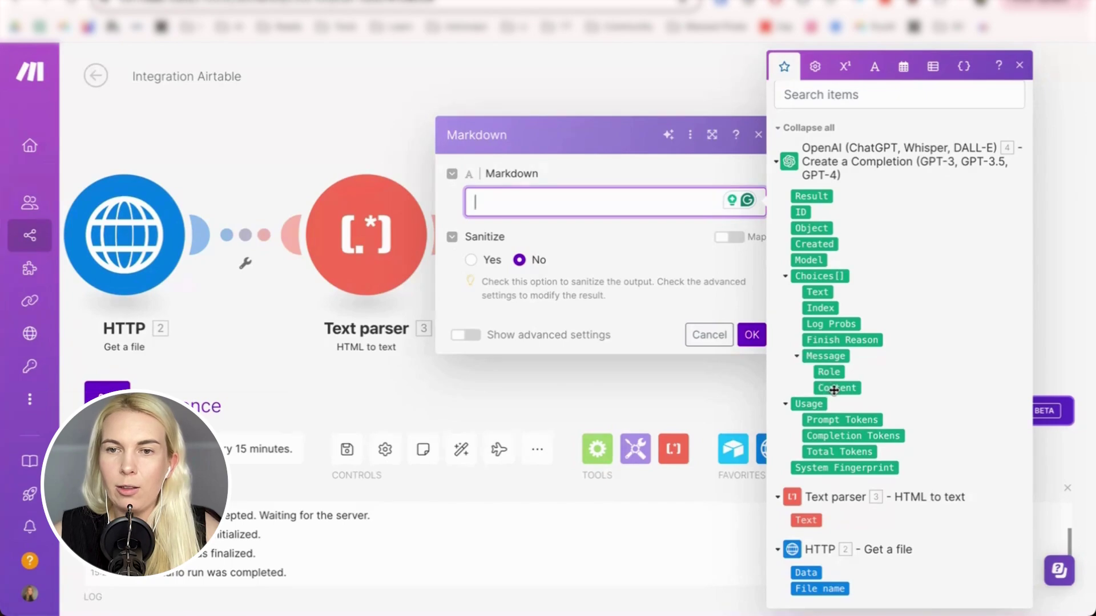
click(834, 389)
click(652, 247)
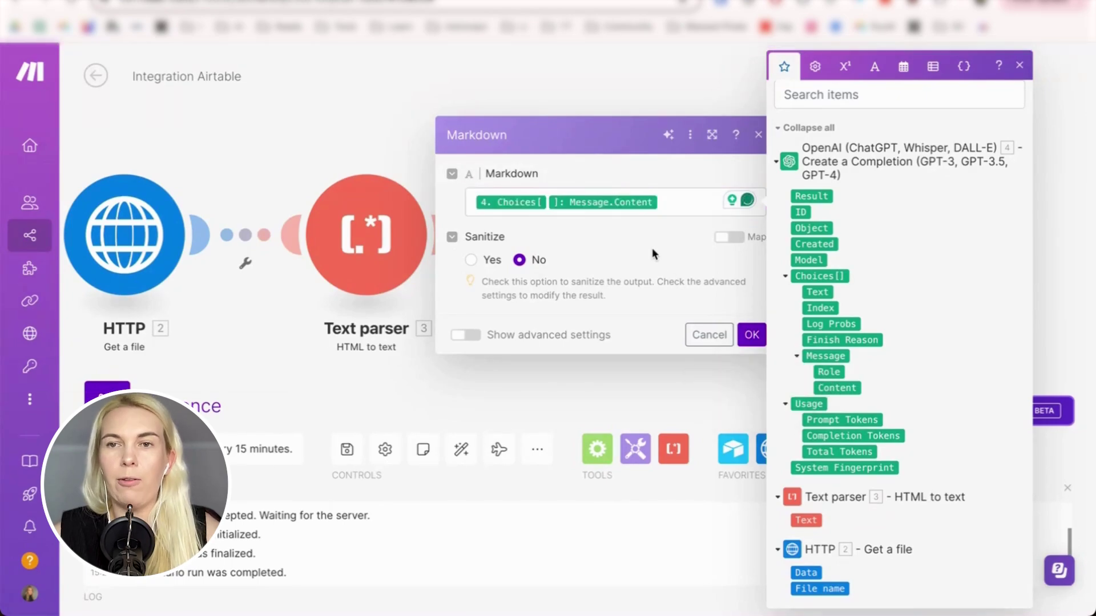
click(751, 334)
Add a Google Docs module with the Create a Document action after the Markdown module
click(878, 239)
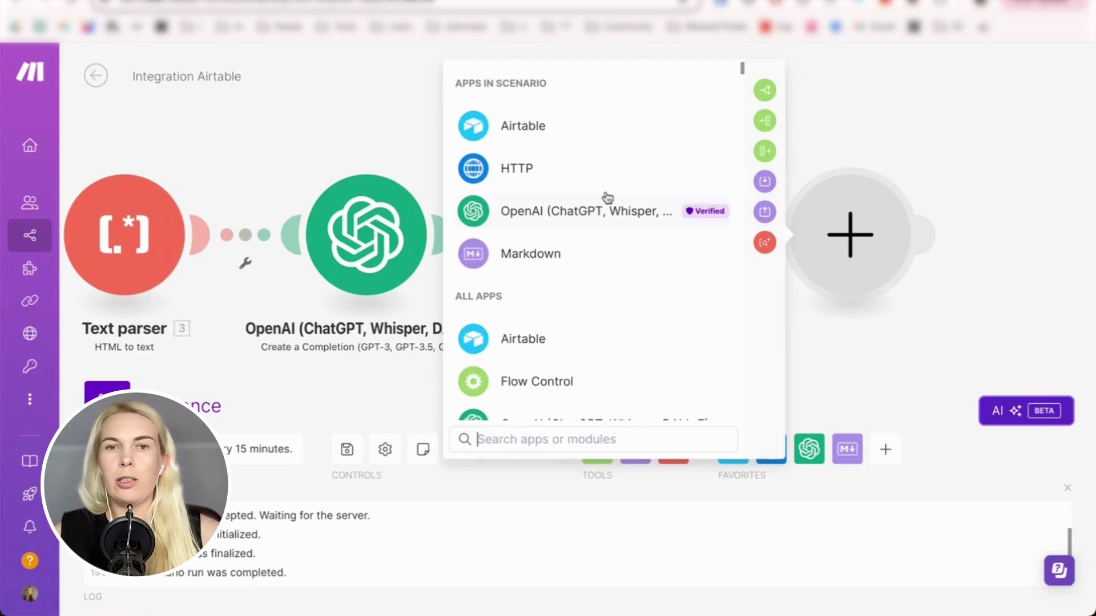
text(googl)
click(556, 341)
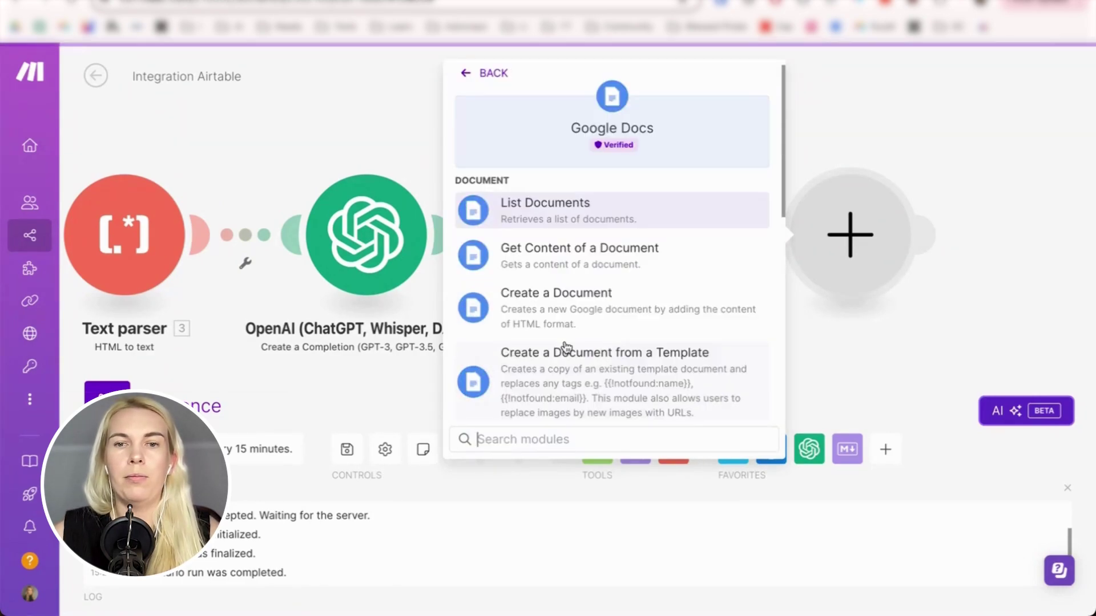
click(567, 315)
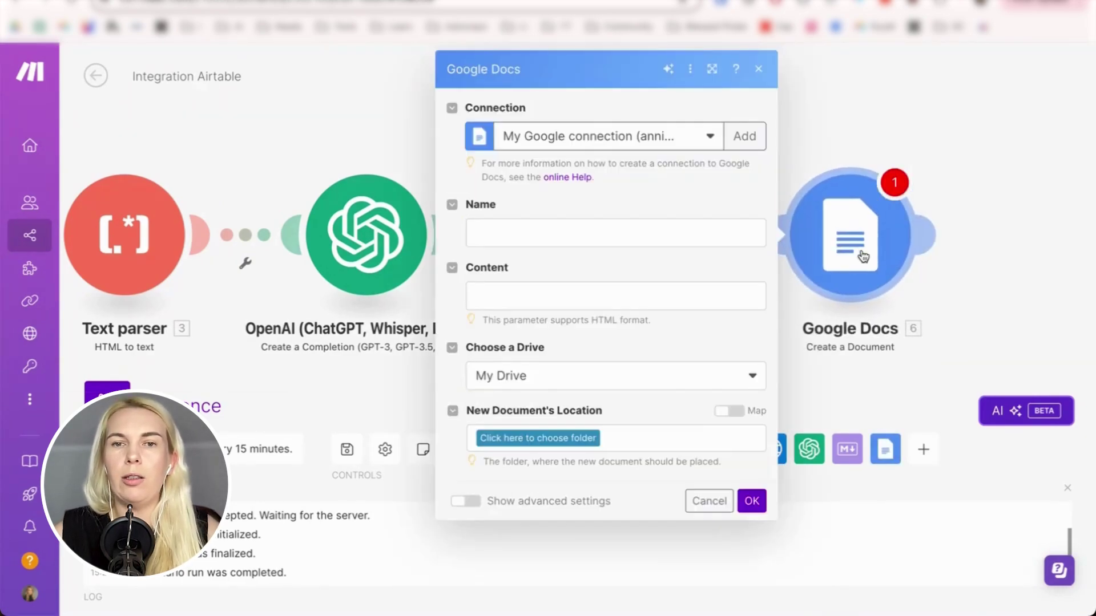
Set the new document's location to the folder AI Marketing Masters / SANDBOX / SEO Posts From Perplexity Pages
click(580, 438)
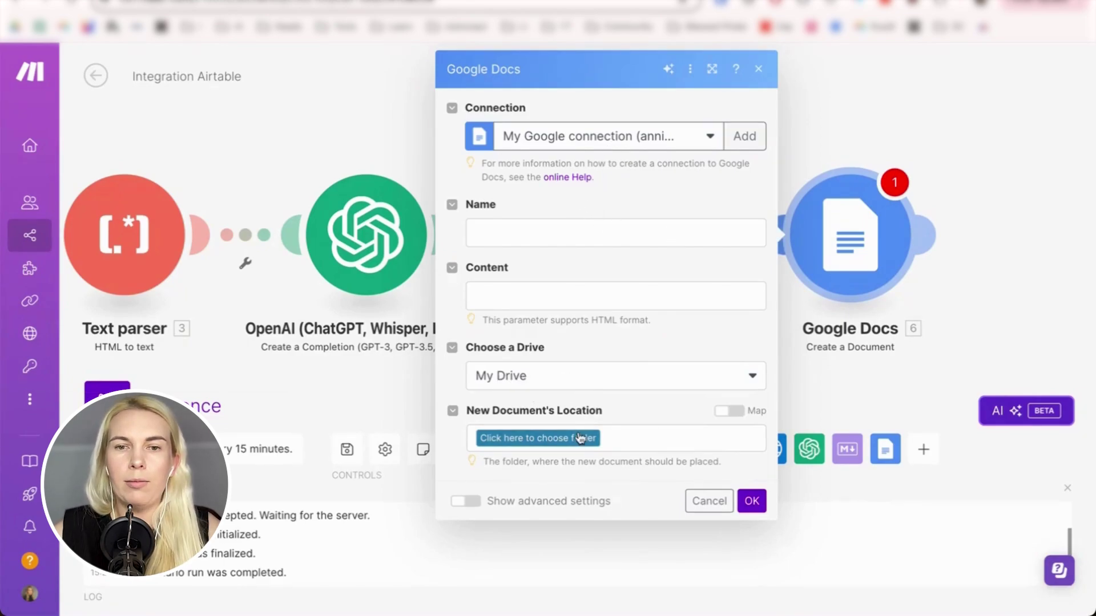
click(651, 438)
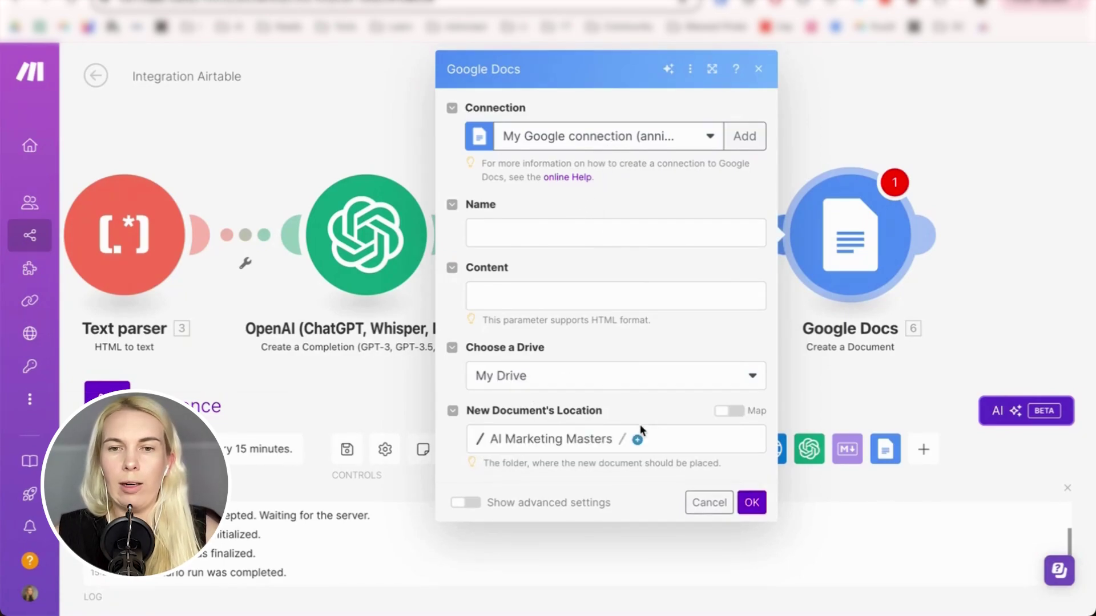
click(638, 439)
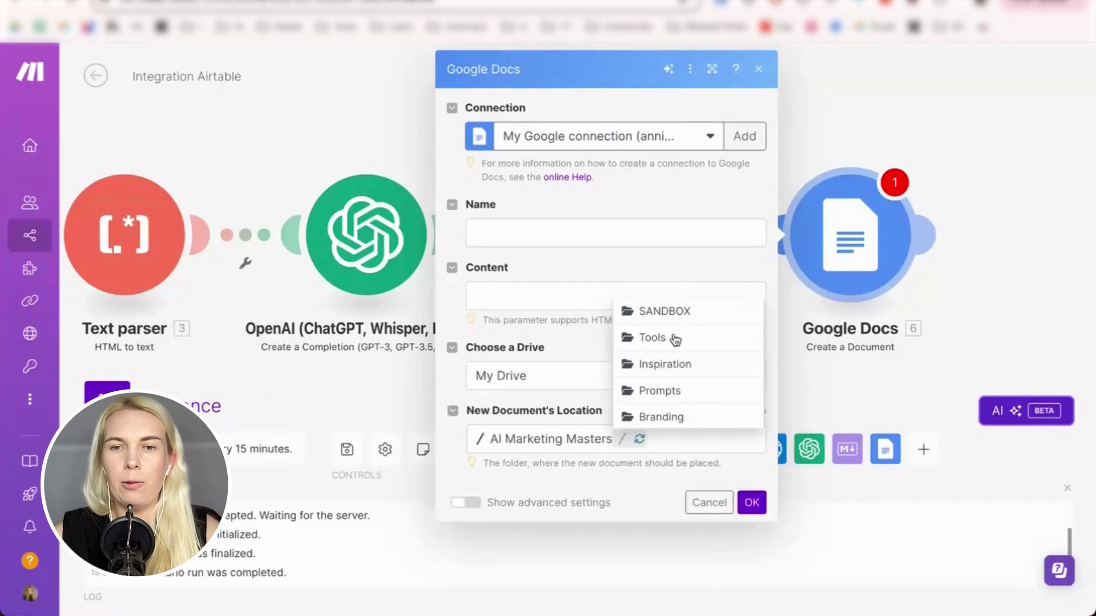
click(688, 313)
click(715, 440)
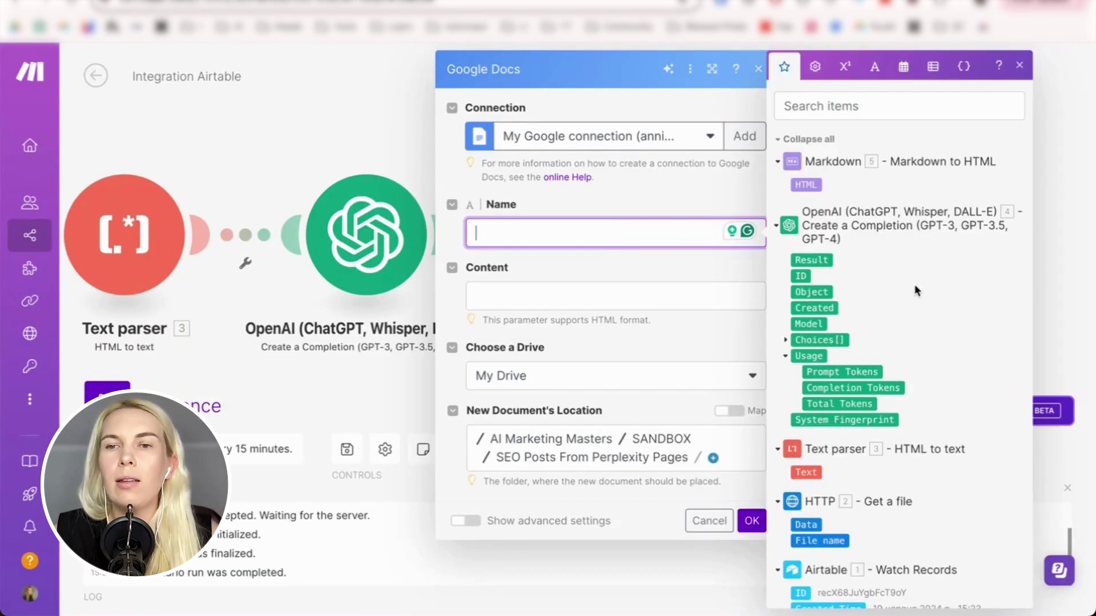
Map Airtable's Perplexity Page Link as the new Google document's Name
scroll(915, 288, down, 5)
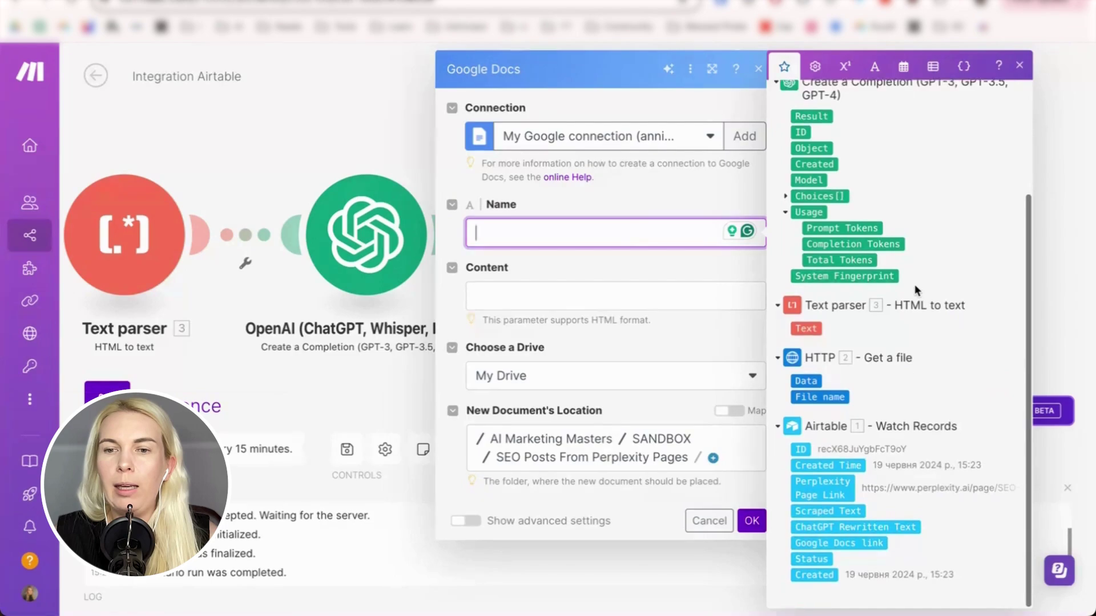
click(822, 488)
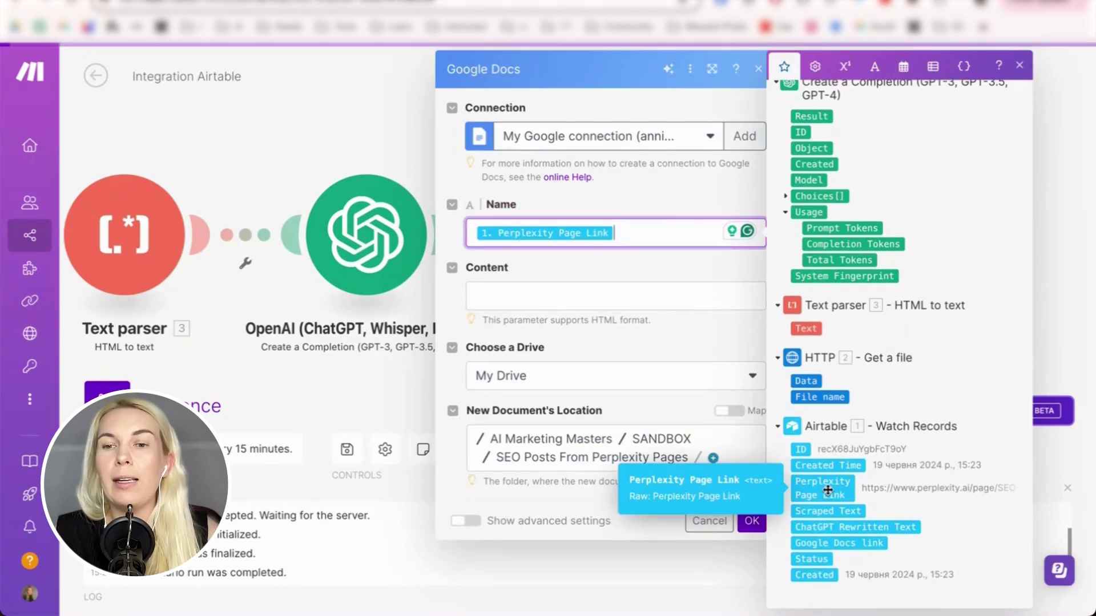
click(661, 269)
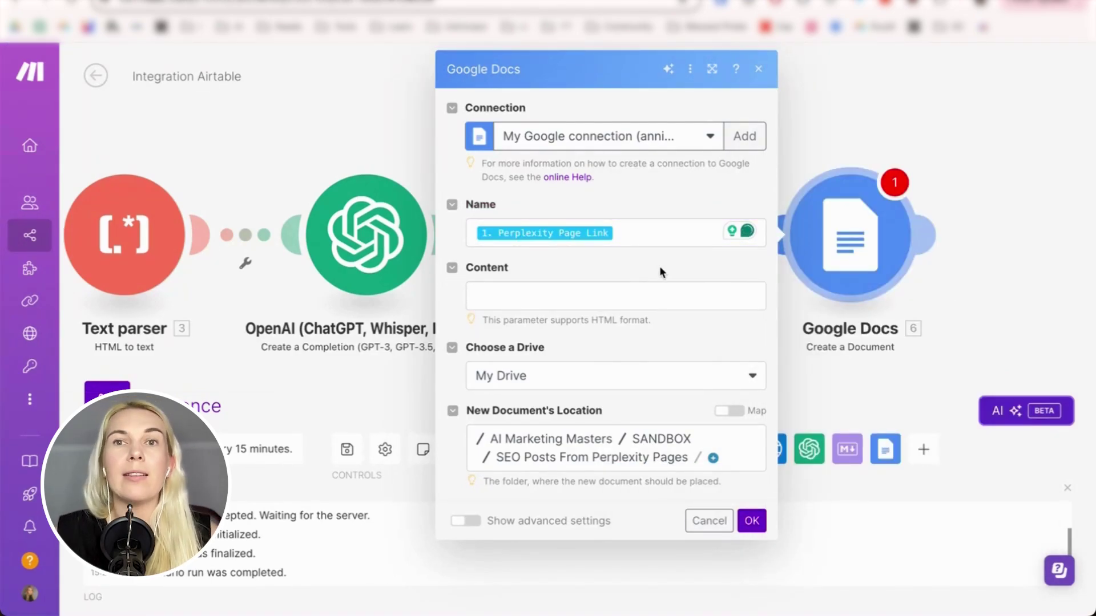
Map the Markdown module's HTML output as the Google document's Content and save the module
click(601, 297)
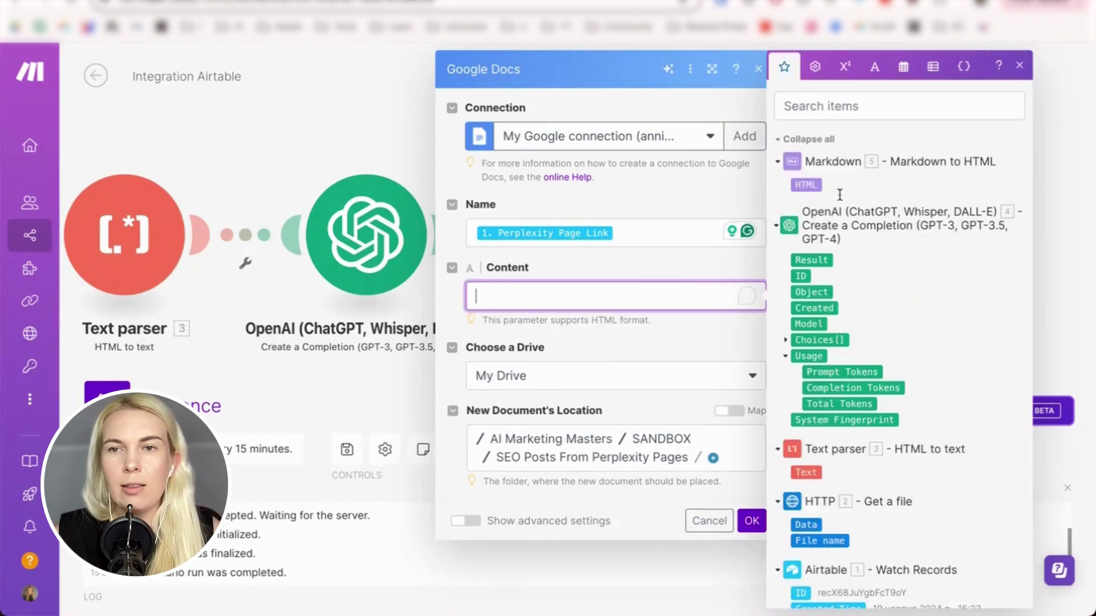
click(805, 186)
click(691, 265)
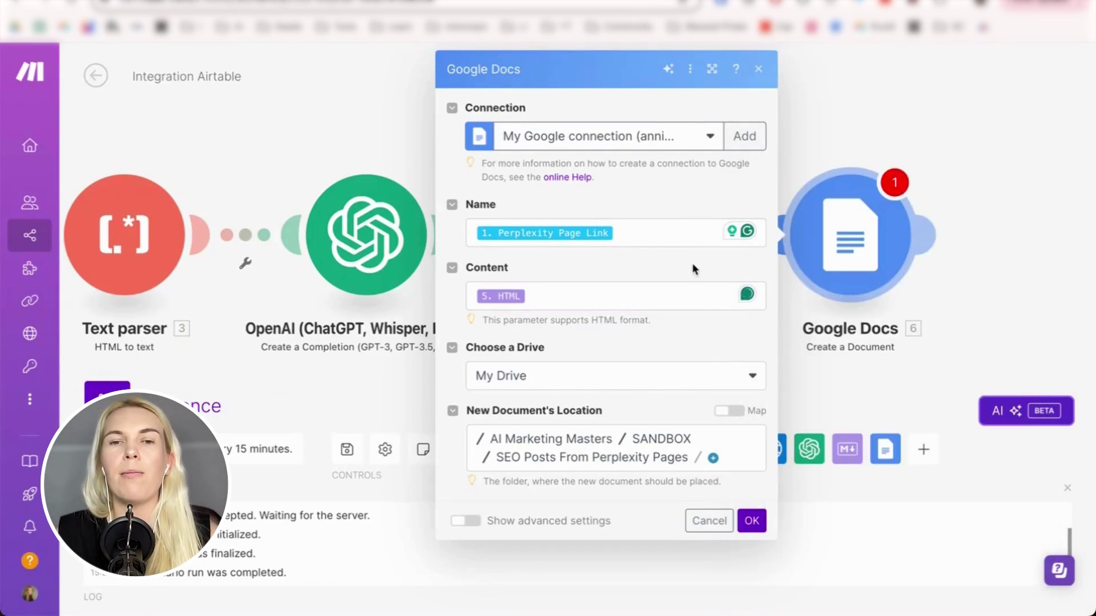
click(751, 521)
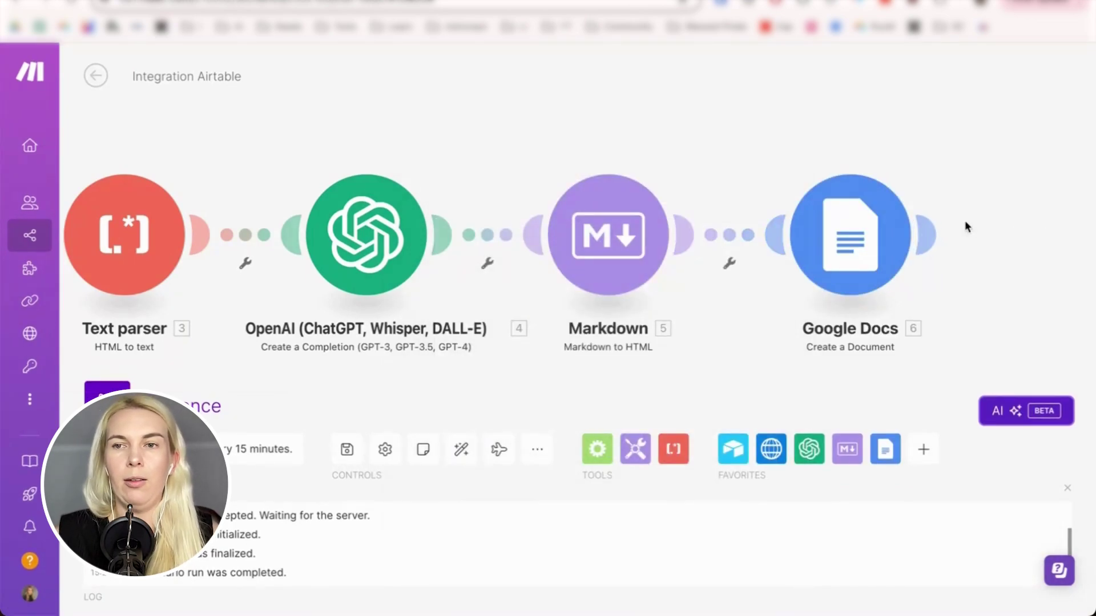
Add an Airtable module with the Update a Record action after the Google Docs module
click(927, 235)
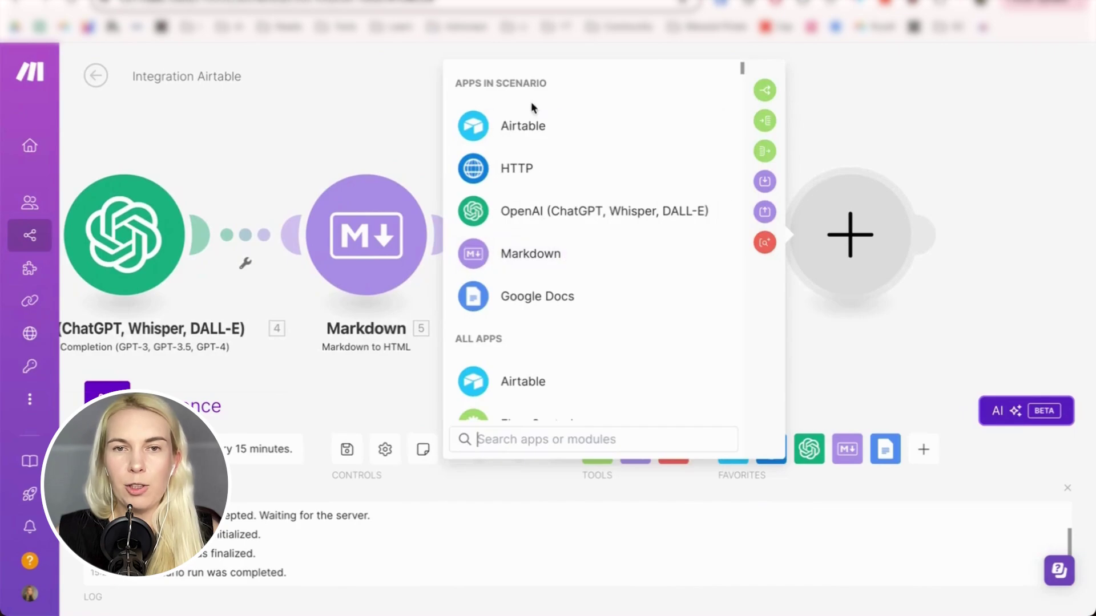
click(523, 122)
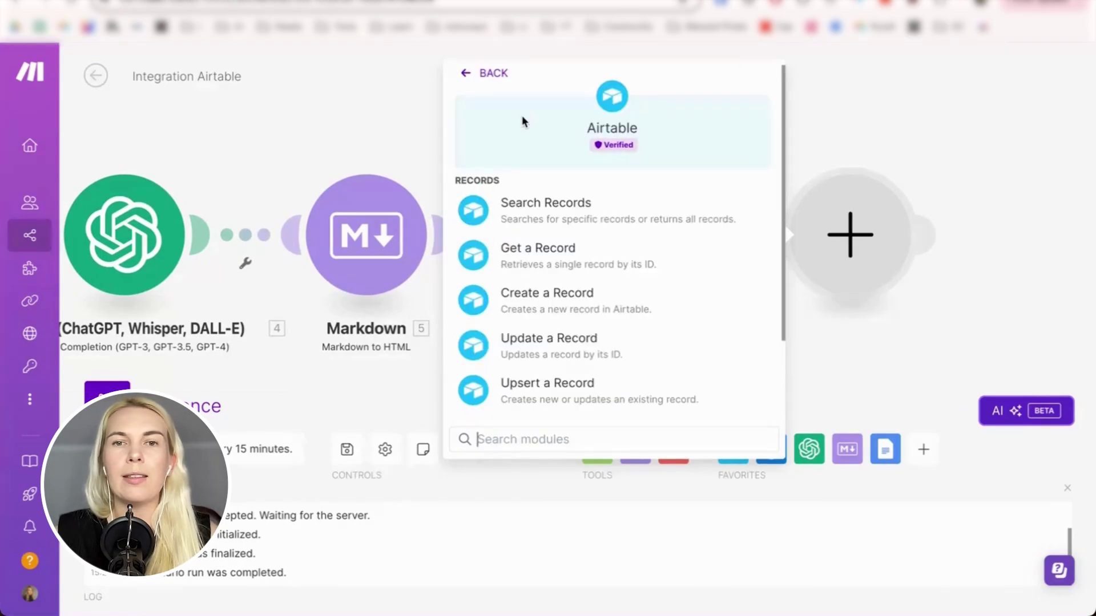
scroll(543, 292, down, 1)
click(530, 313)
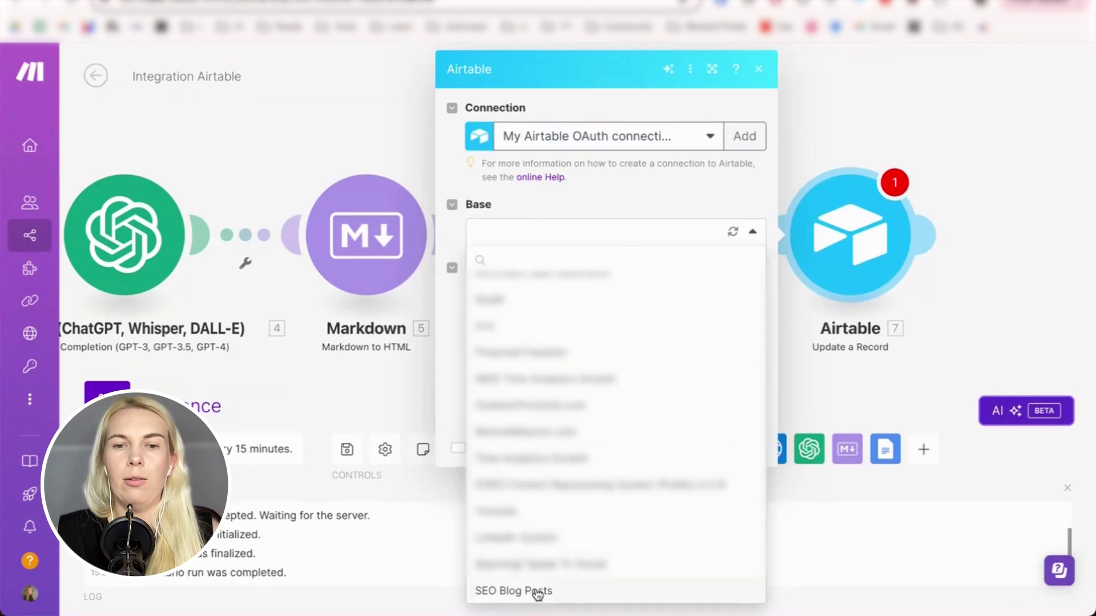
Set the Airtable update module's Base to SEO Blog Posts and its Table to Posts 2
click(602, 591)
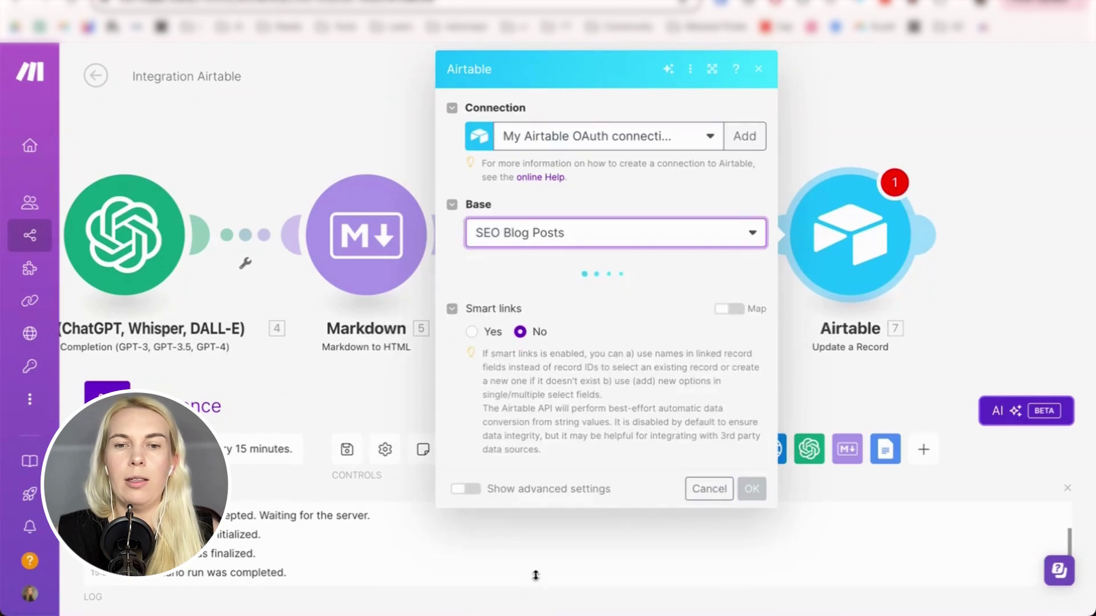
click(578, 302)
click(549, 345)
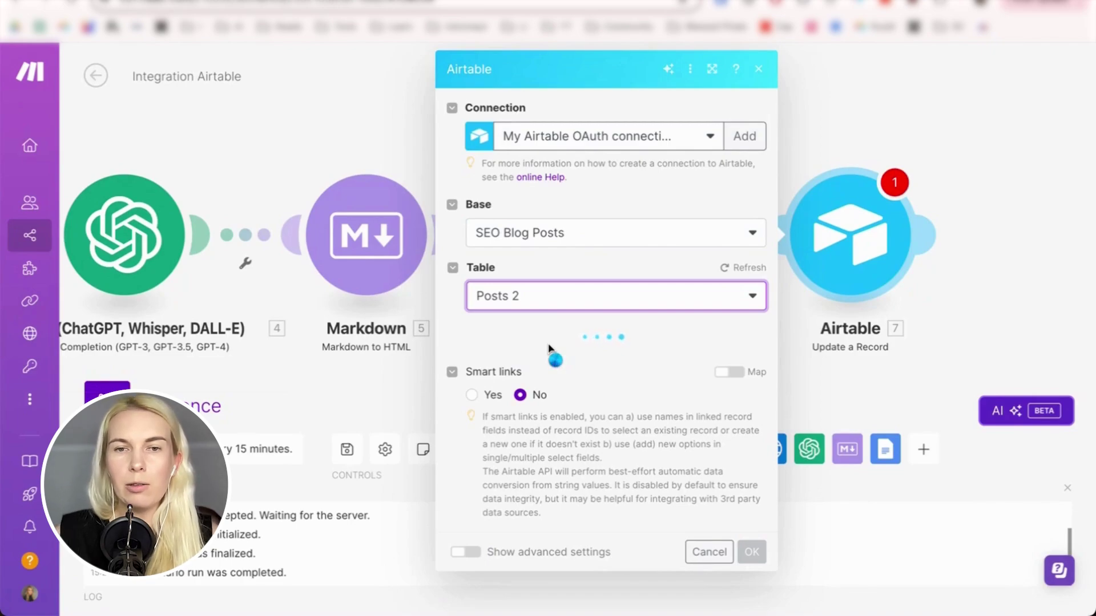
Map the ID from the Airtable Watch Records module as the Record ID
click(549, 356)
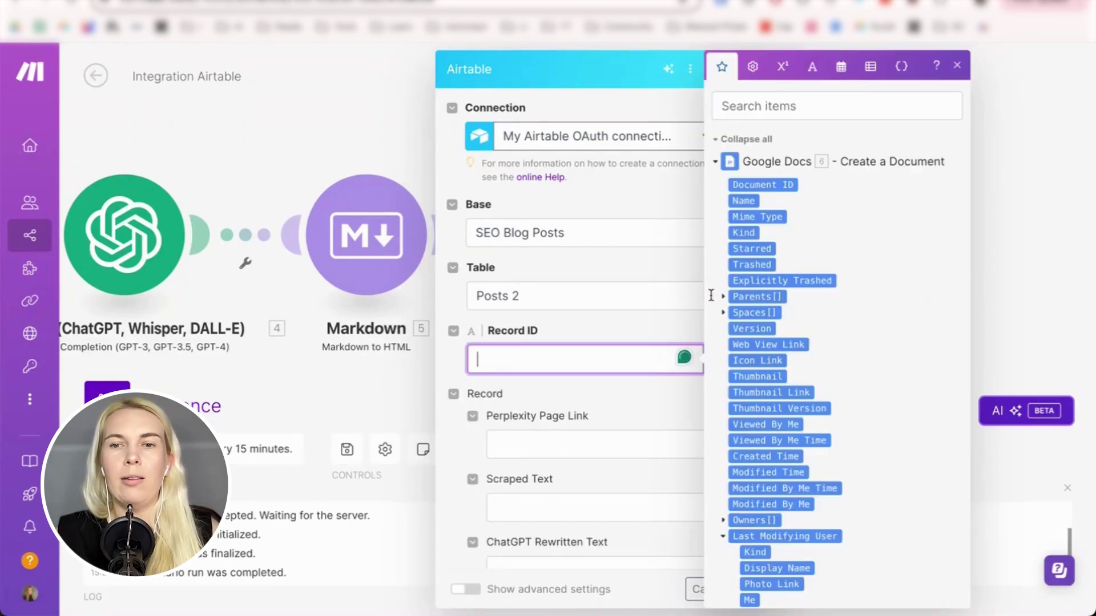
scroll(848, 299, down, 10)
scroll(848, 299, down, 2)
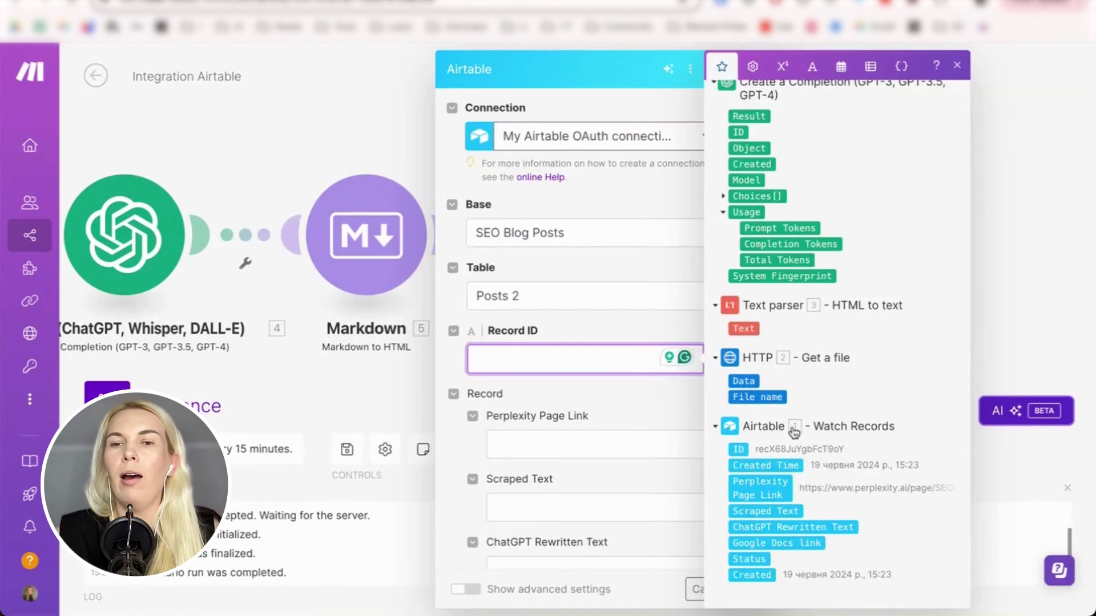
click(739, 449)
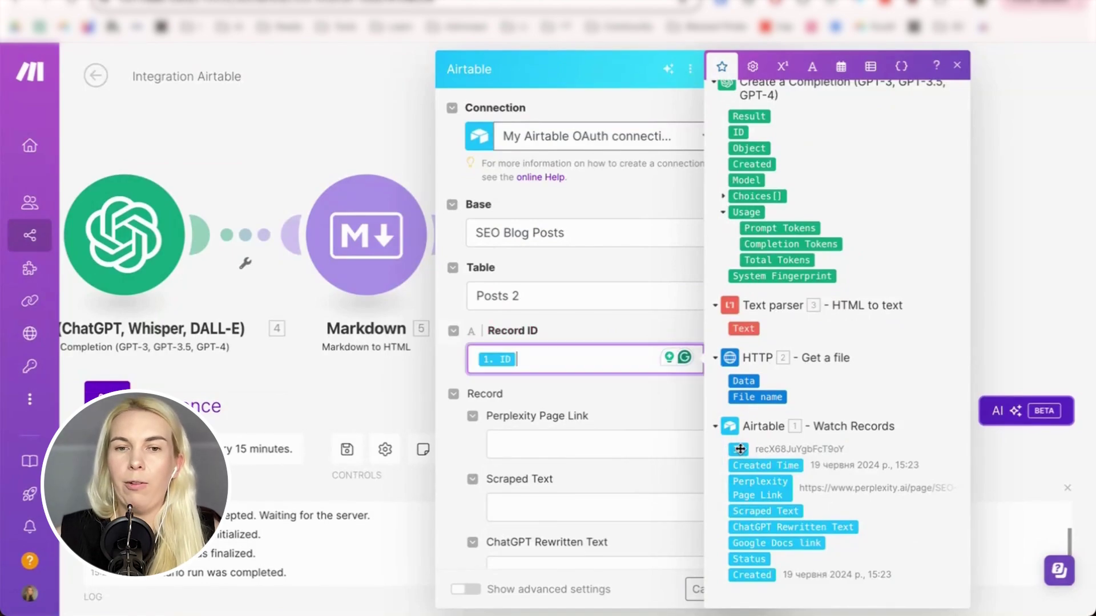
click(628, 399)
Map the Text parser's Text output to the record's Scraped Text field
scroll(609, 357, down, 1)
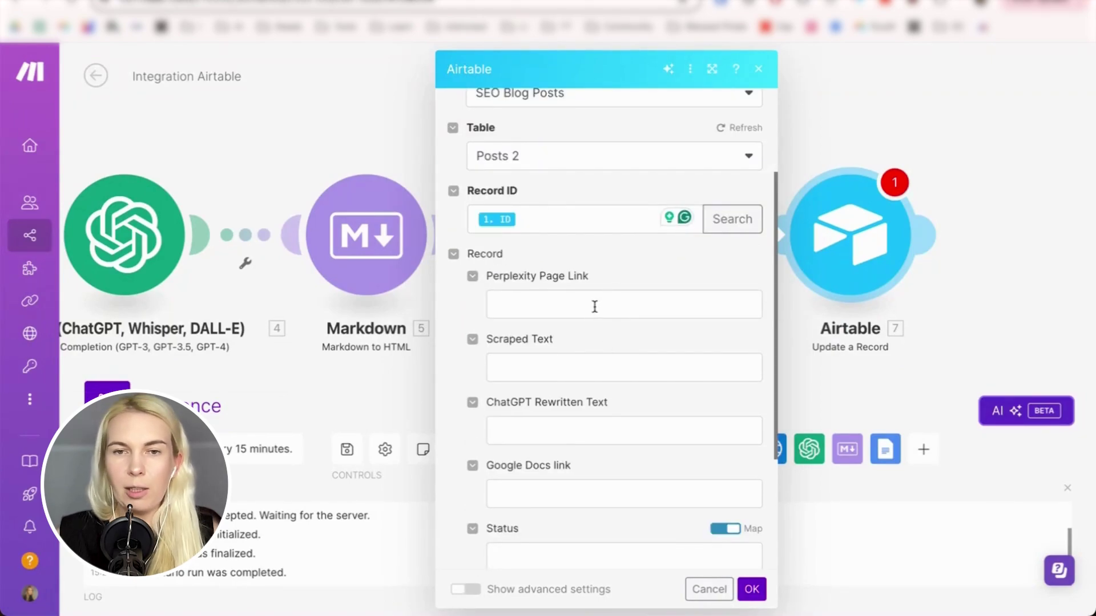
scroll(597, 348, down, 1)
click(597, 325)
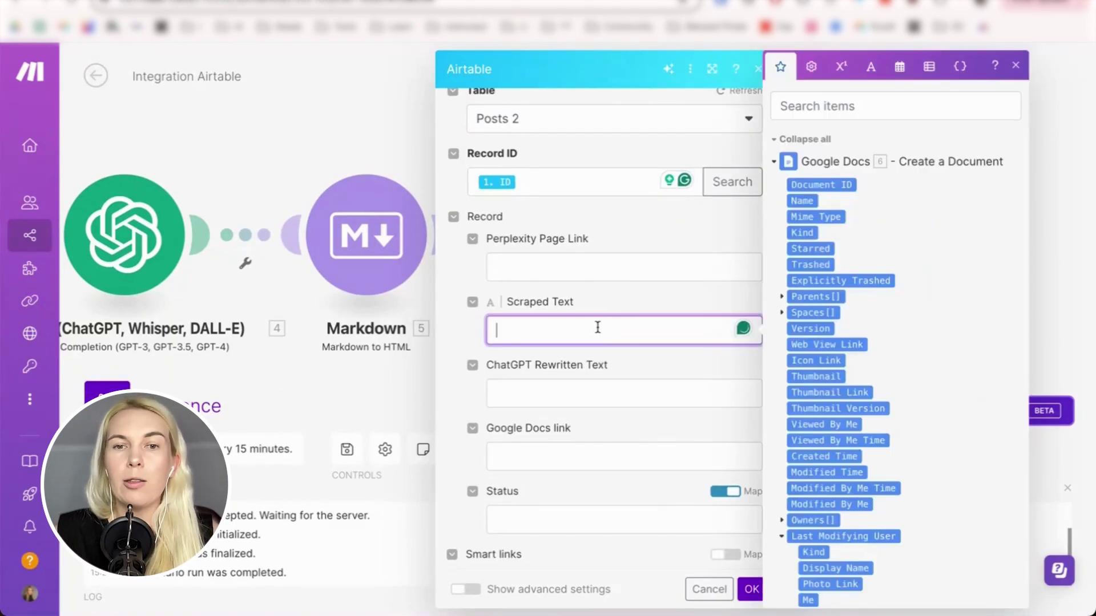
scroll(920, 350, down, 15)
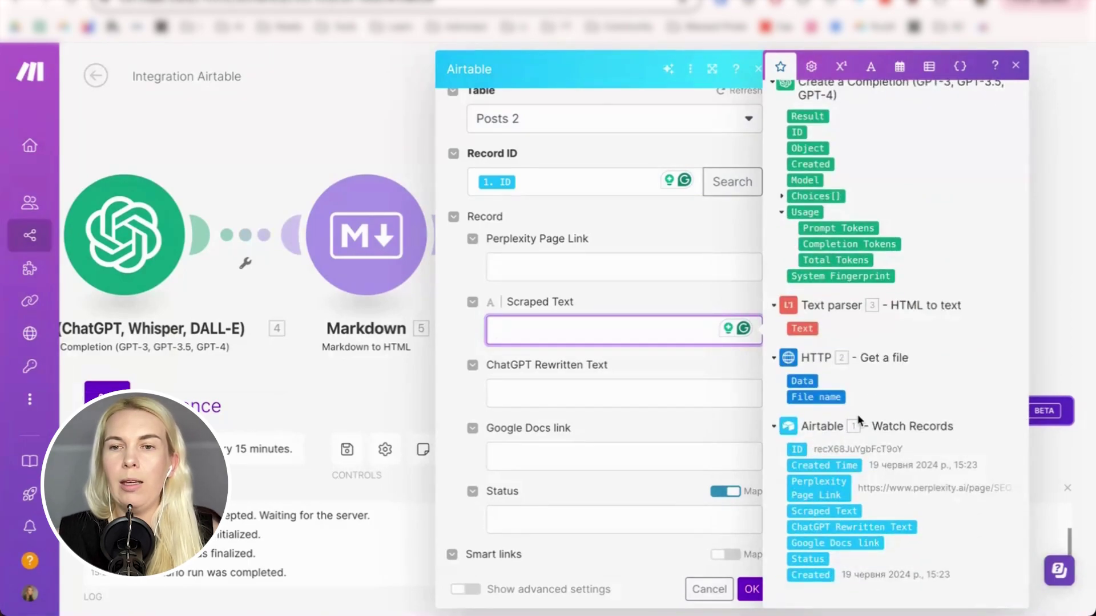
click(802, 329)
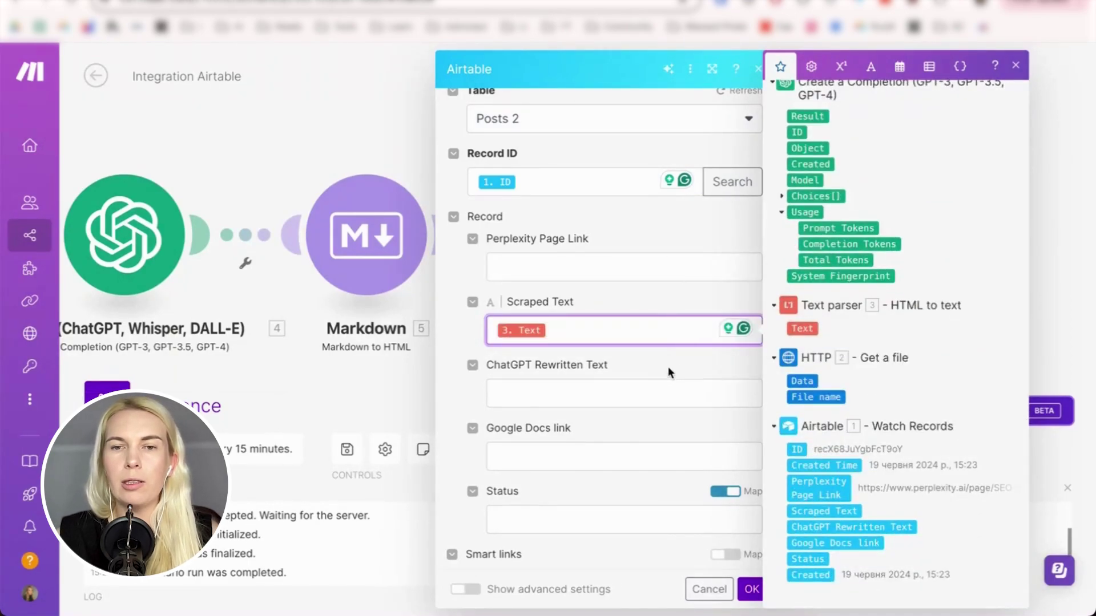
Map the OpenAI output Choices[]: Message.Content to the record's ChatGPT Rewritten Text field
click(688, 387)
scroll(925, 435, down, 15)
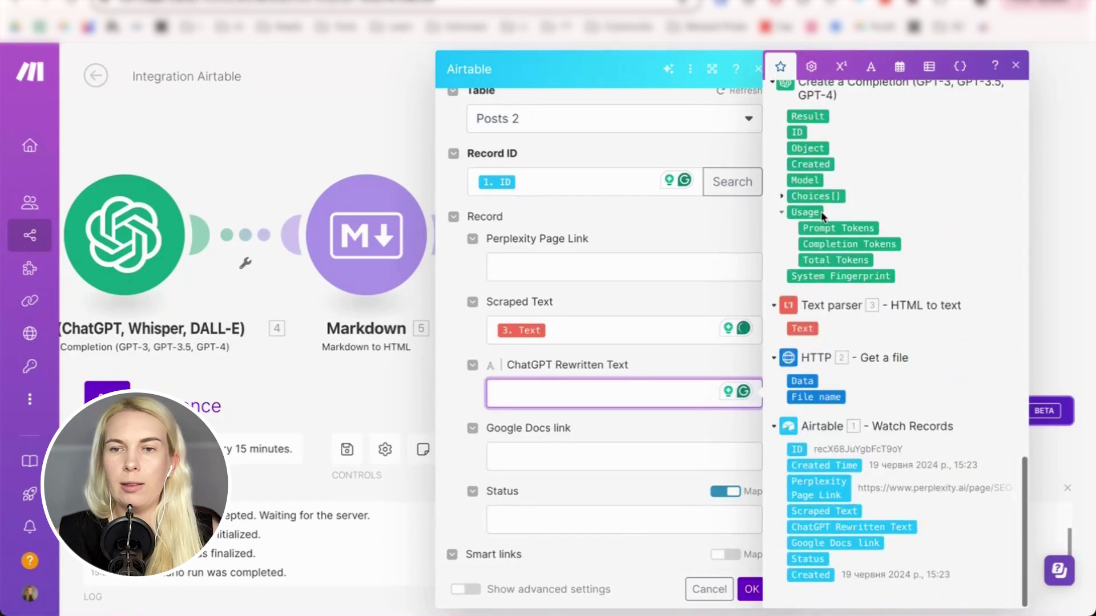
click(781, 196)
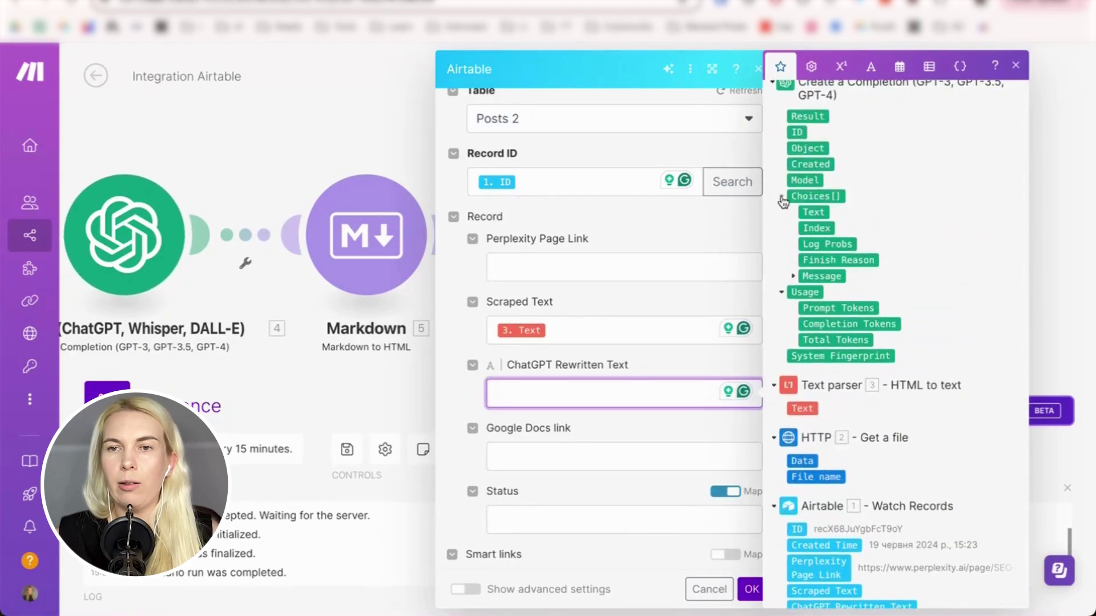
click(791, 277)
drag(828, 310, 594, 394)
click(641, 431)
Map the Web View Link from the Google Docs Create a Document module to the record's Google Docs link field
click(624, 464)
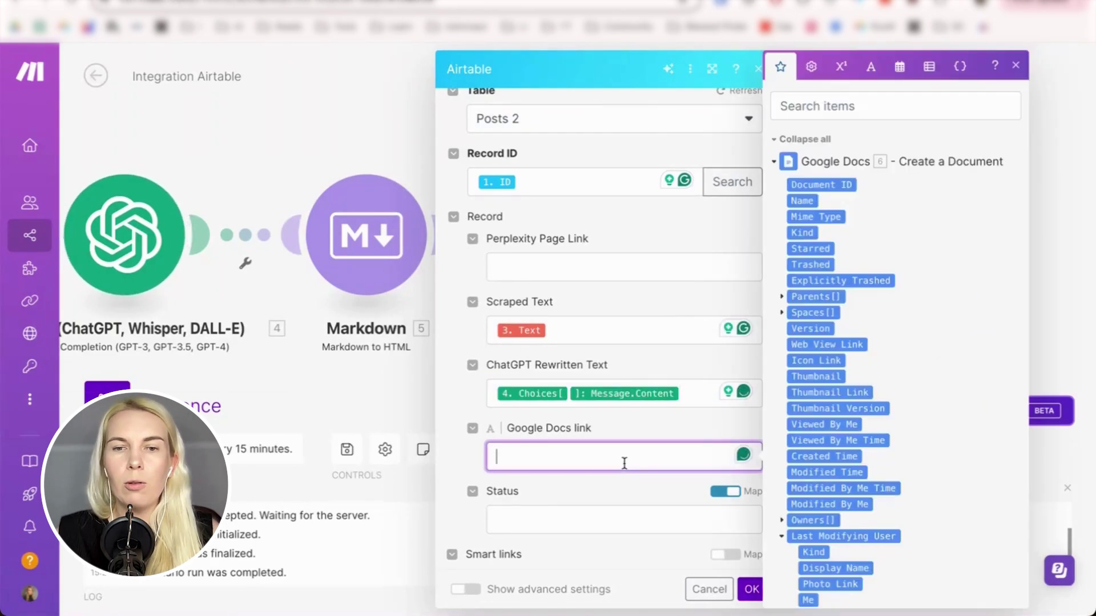
click(857, 344)
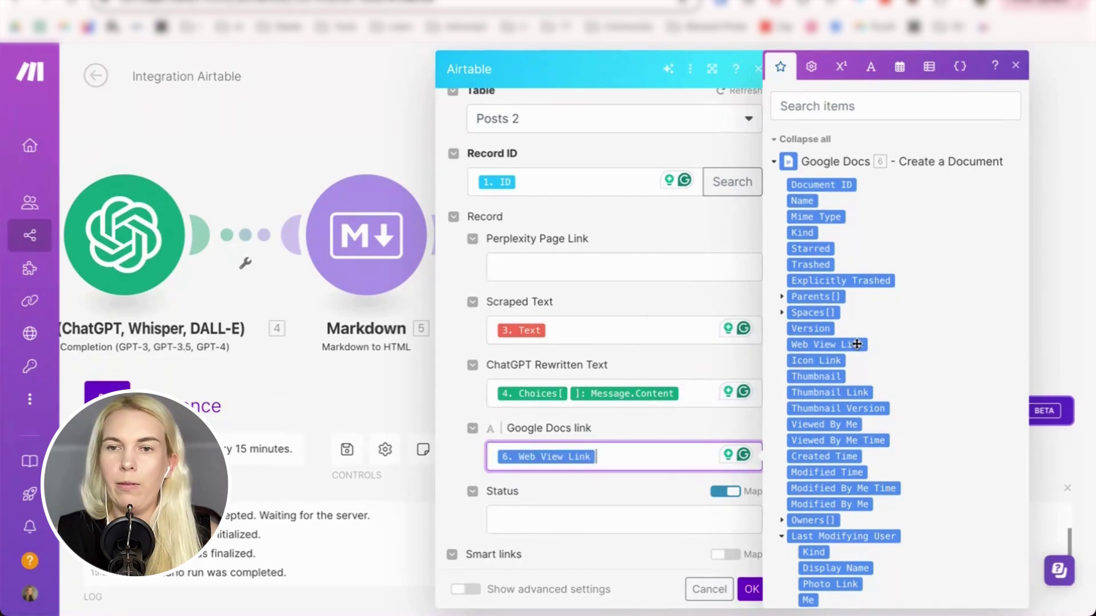
Check the Status column in the Airtable base, set the module's Status field to Processed and save the update module
click(671, 494)
scroll(670, 489, down, 2)
click(655, 427)
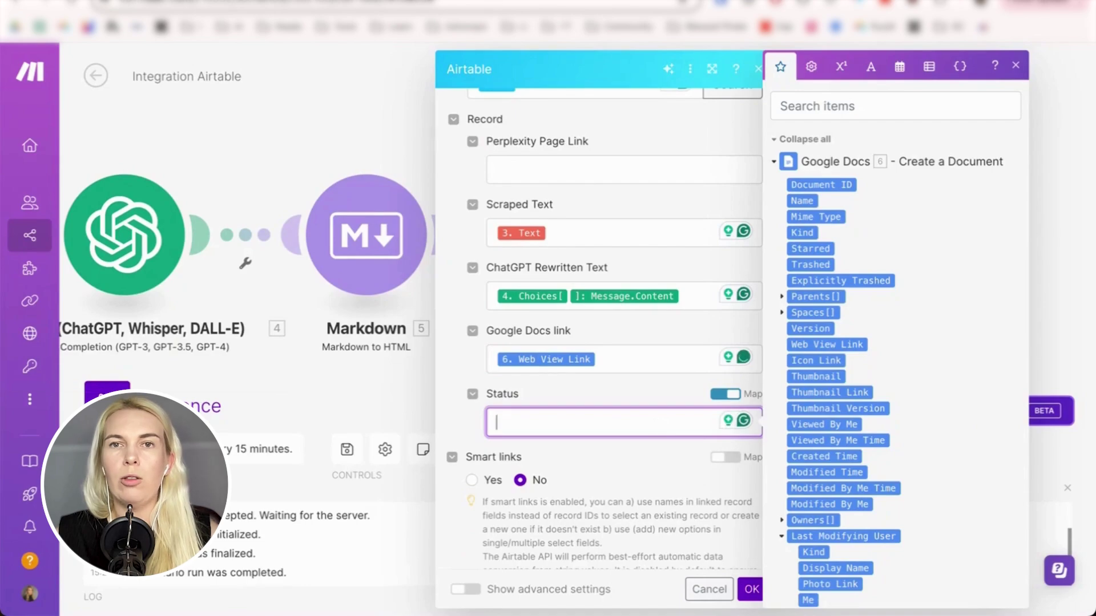
key(ctrl+Tab)
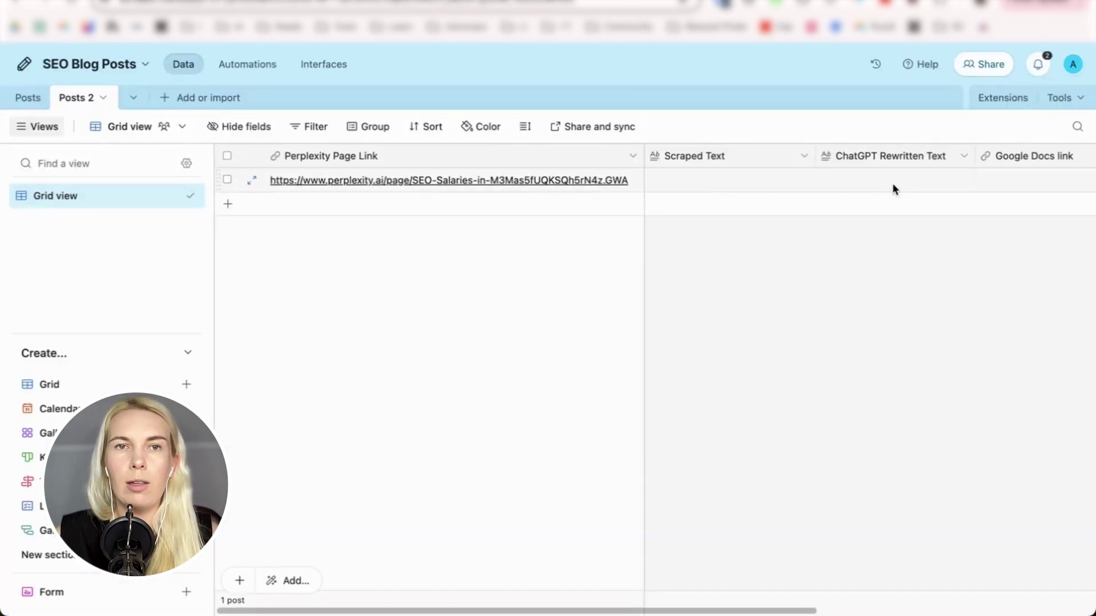
scroll(892, 182, right, 10)
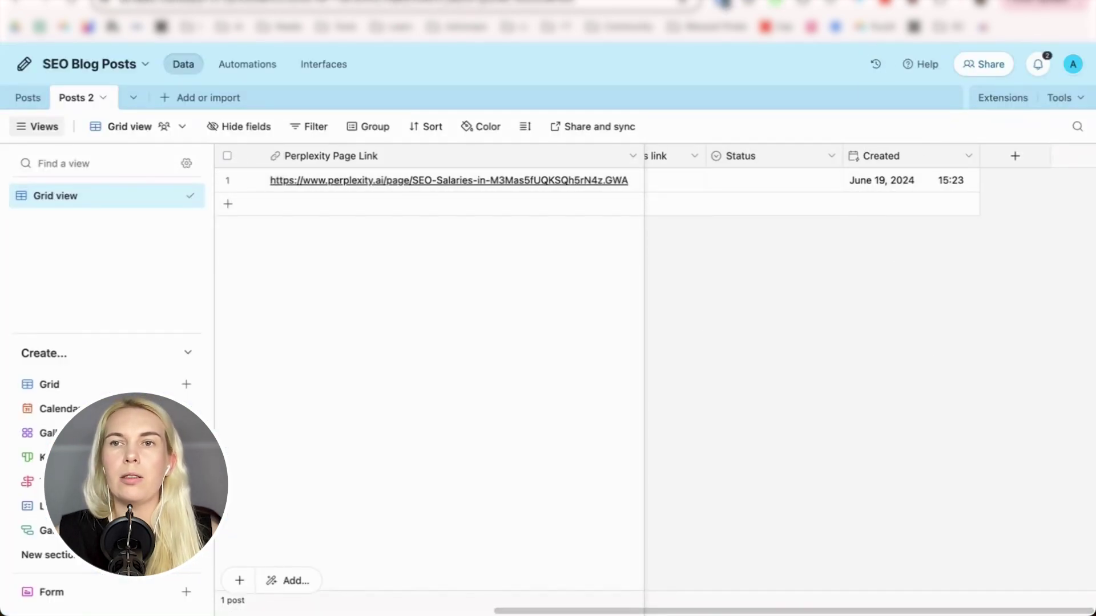
key(ctrl+shift+Tab)
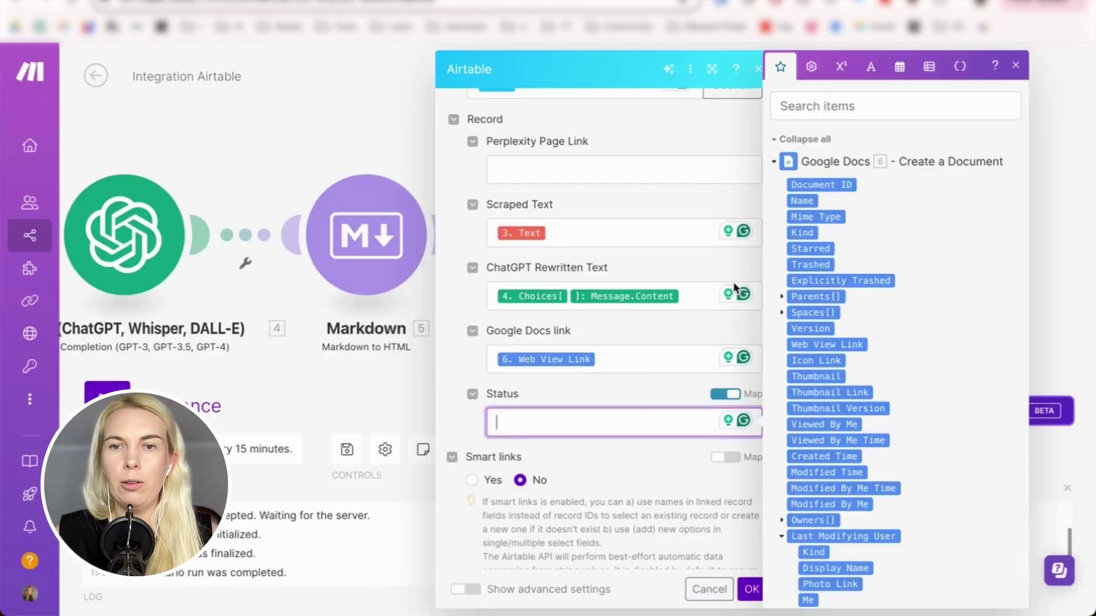
click(748, 588)
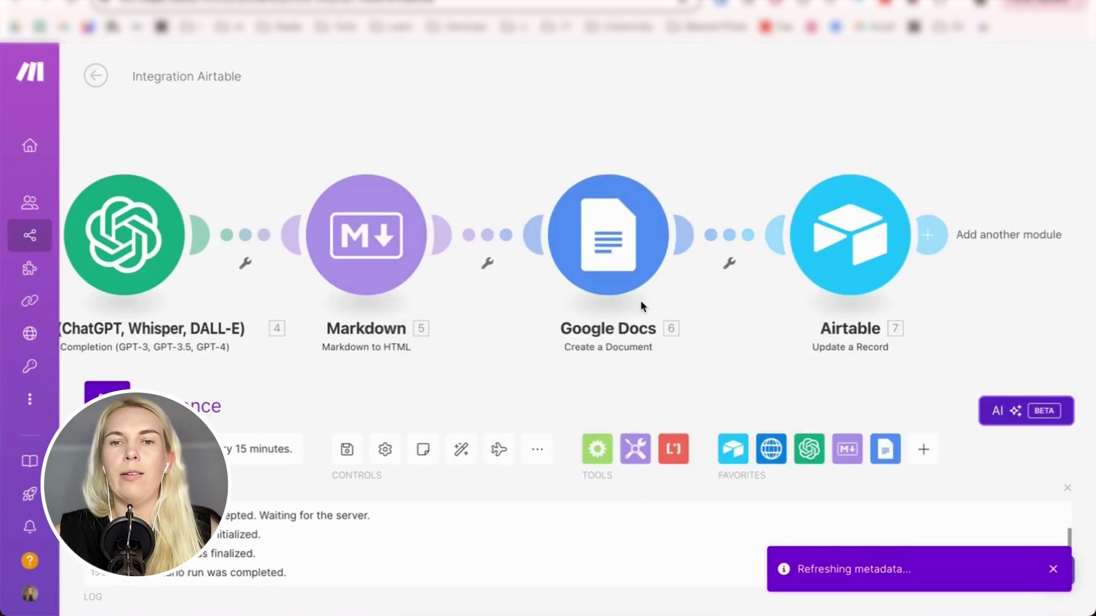
Set the Airtable Watch Records trigger's starting point to Choose manually and run the scenario once
scroll(645, 296, down, 3)
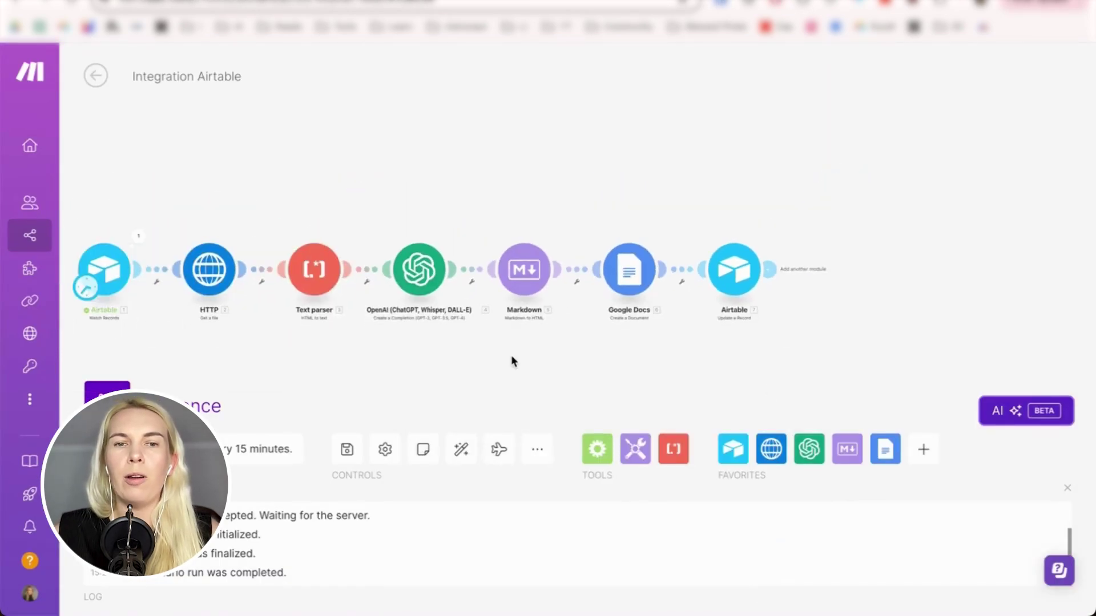
drag(511, 358, 608, 367)
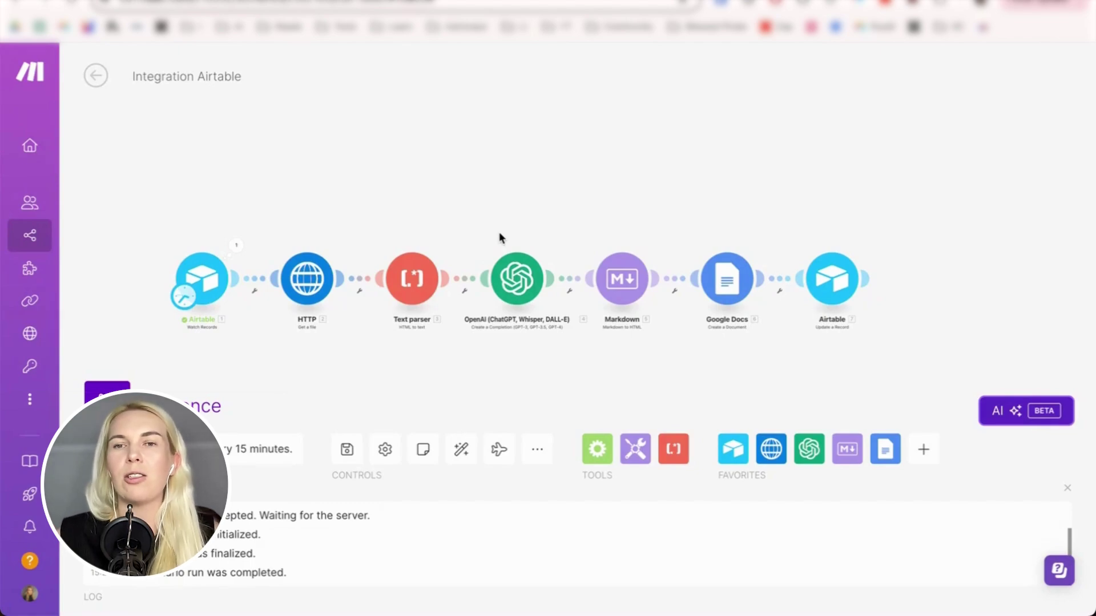
right_click(214, 286)
click(296, 341)
click(301, 314)
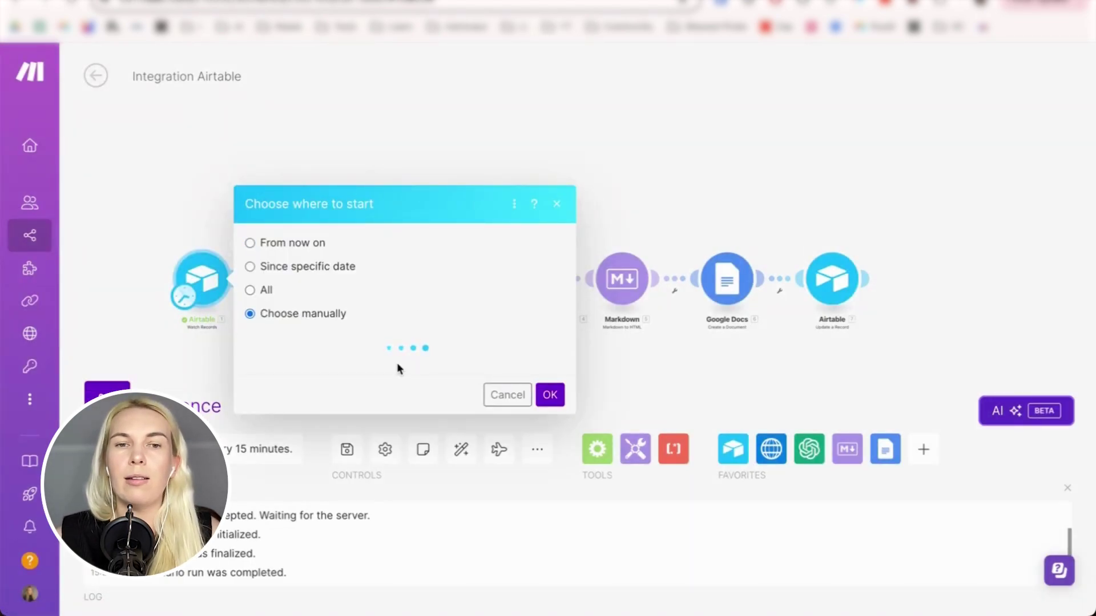
key(Return)
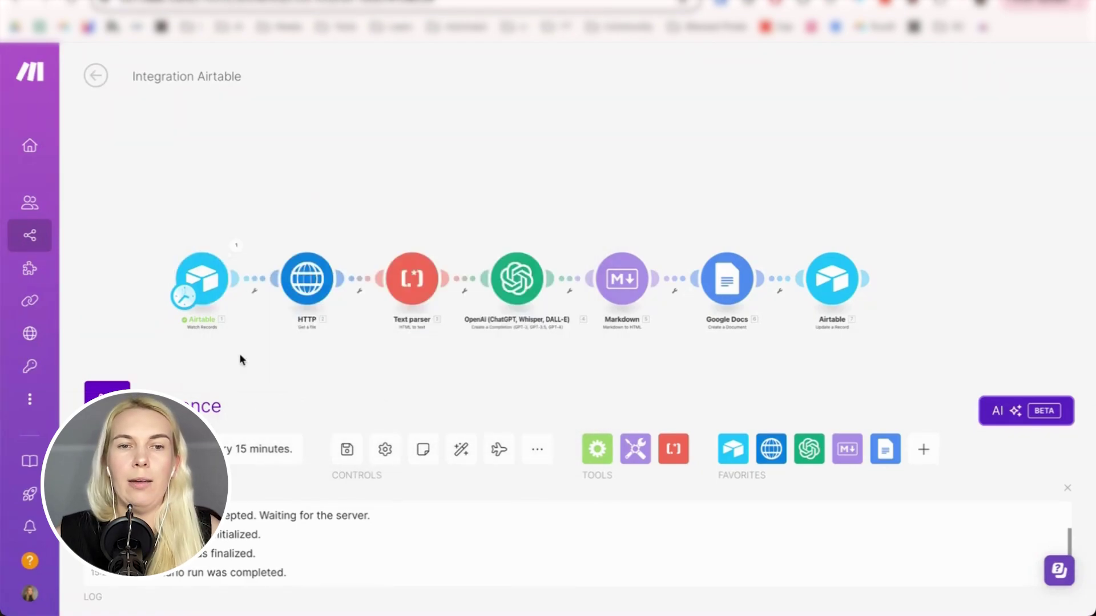
click(107, 392)
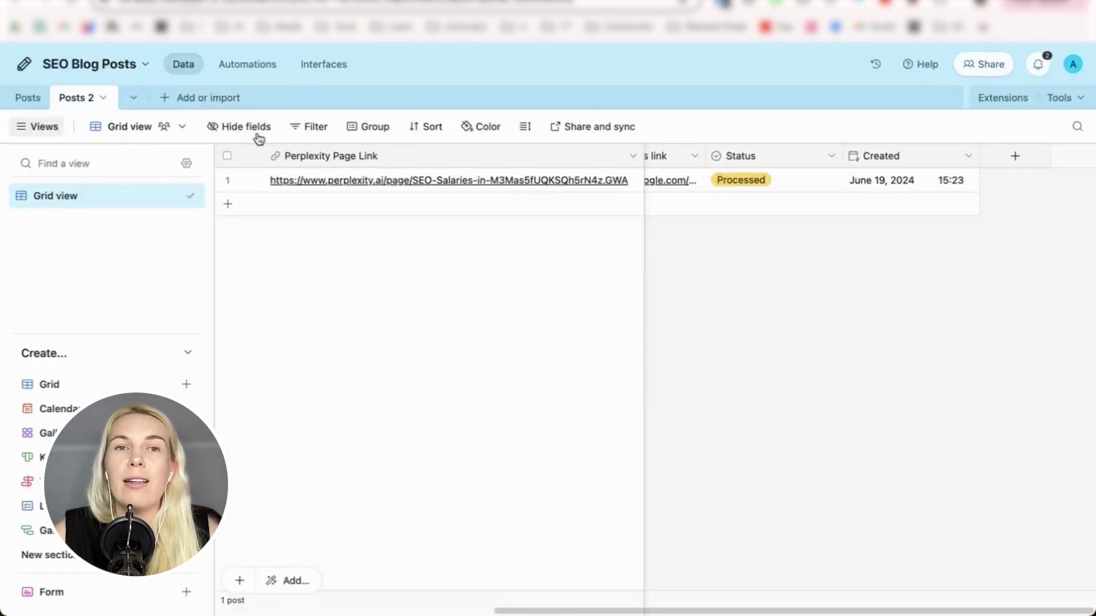
Open the record's Scraped Text in the Posts 2 table and read through the scraped page content
scroll(675, 187, left, 5)
click(813, 183)
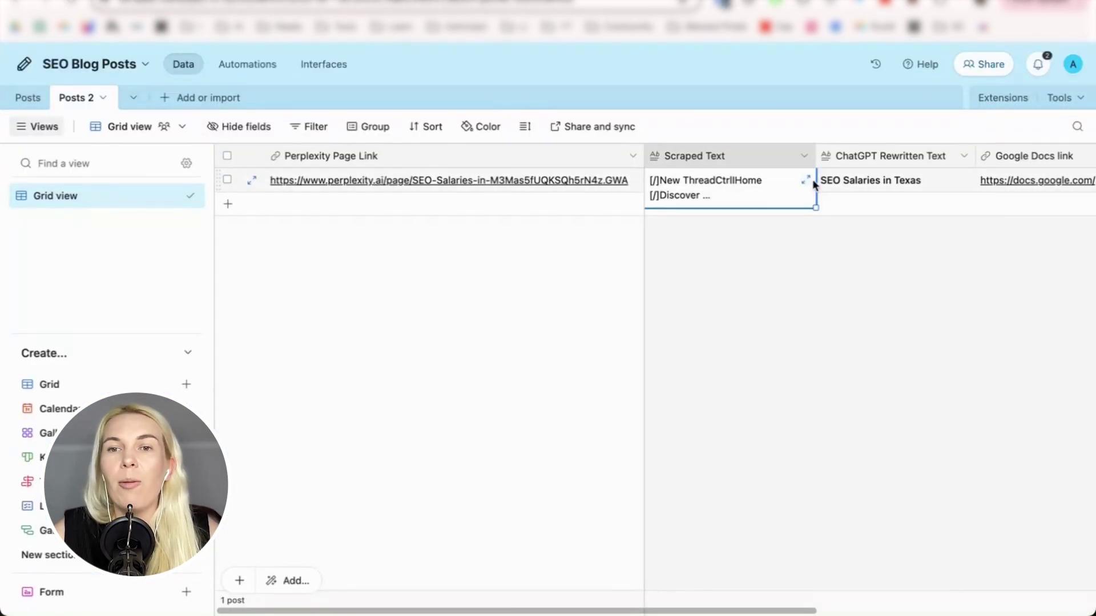
click(808, 182)
scroll(514, 360, down, 2)
scroll(514, 359, up, 2)
scroll(513, 359, down, 15)
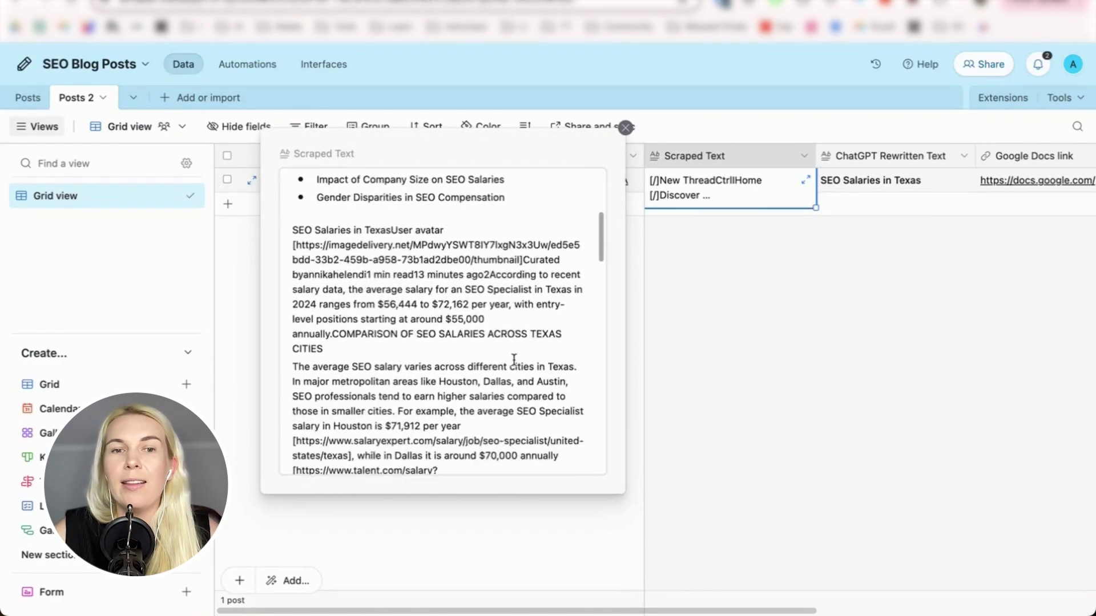
scroll(514, 361, down, 10)
scroll(514, 361, up, 15)
scroll(514, 359, up, 5)
Expand the record's ChatGPT Rewritten Text, examine its headings, table and source links, and close it
click(965, 180)
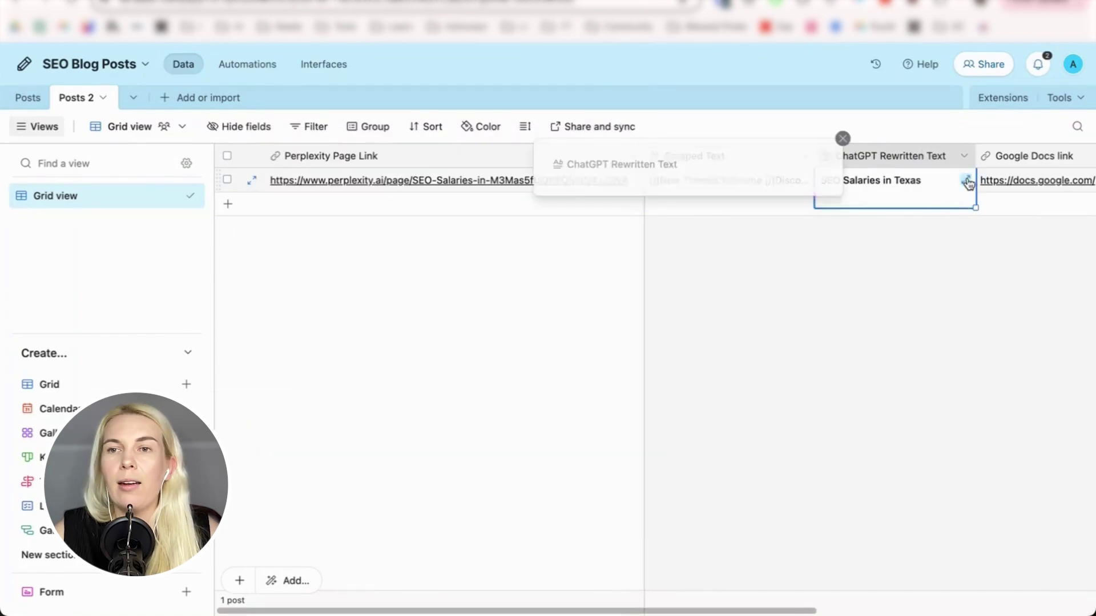
scroll(597, 313, down, 5)
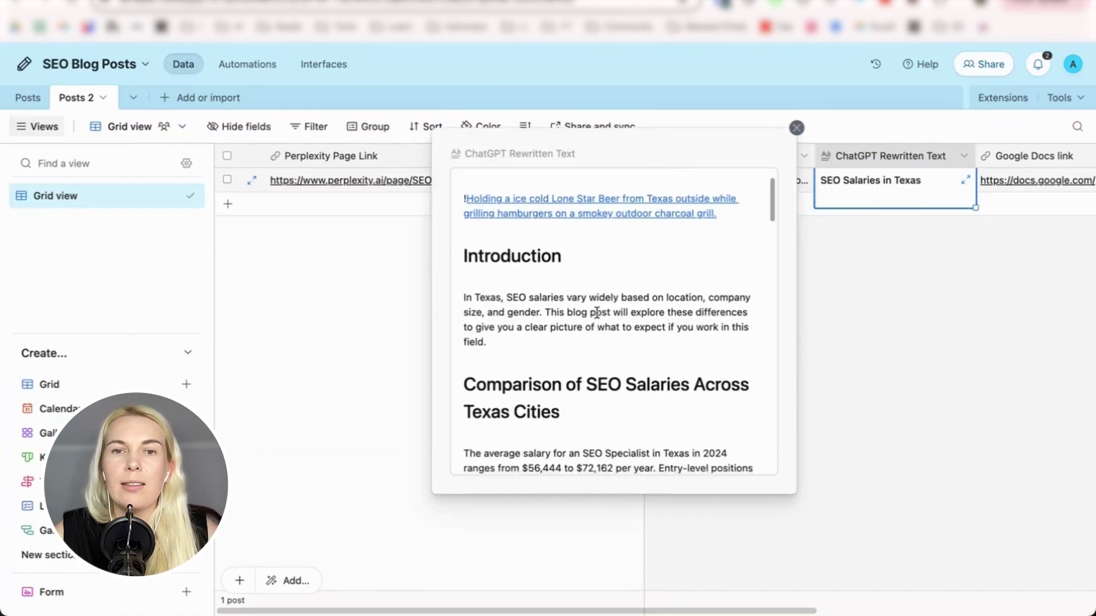
scroll(597, 313, down, 15)
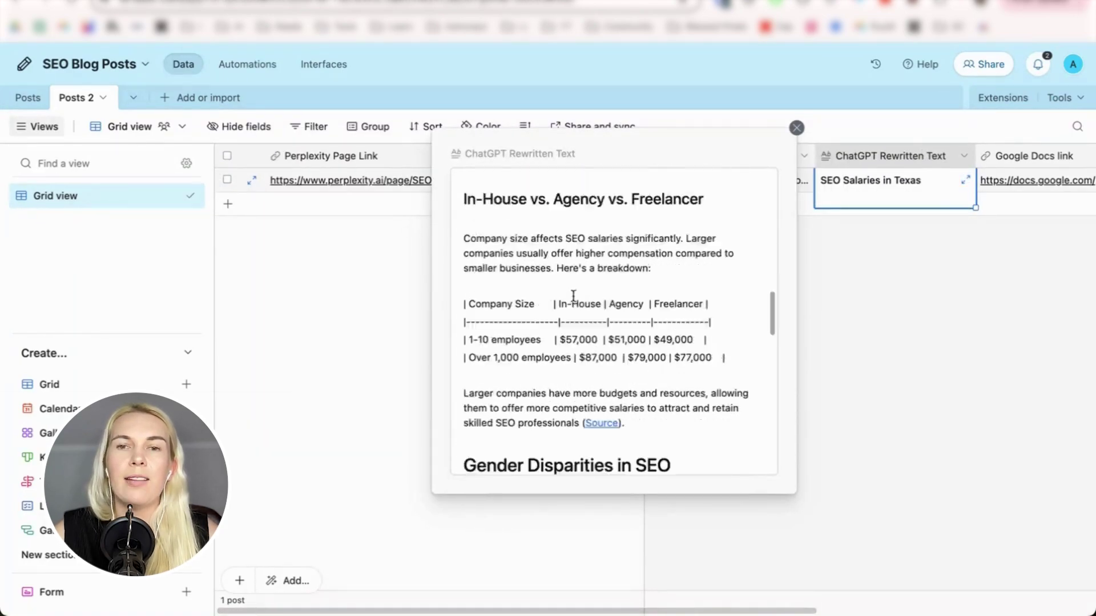
scroll(626, 326, down, 15)
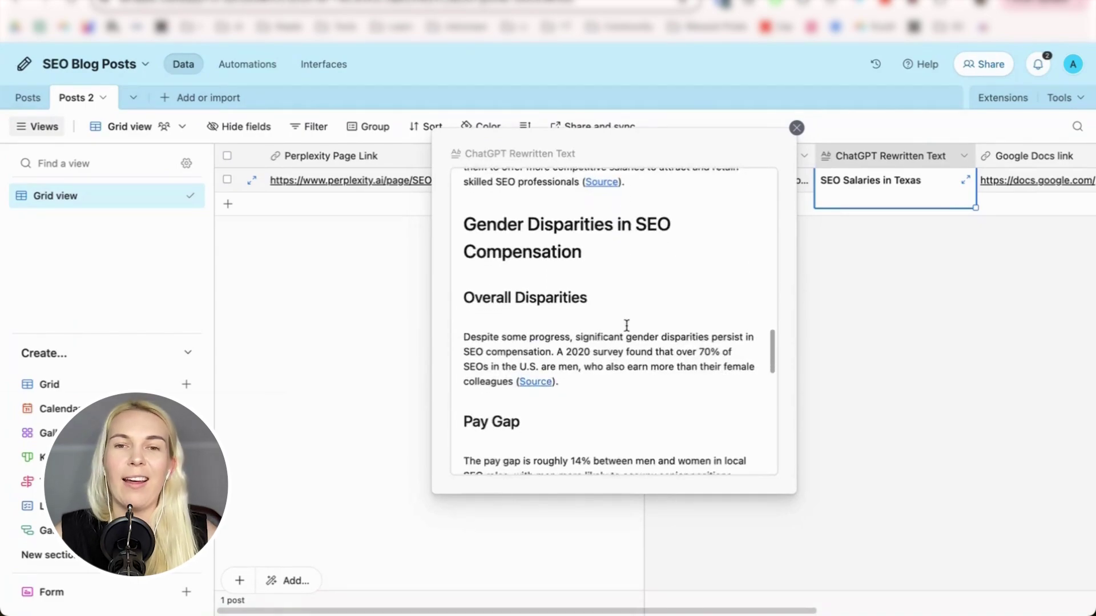
click(909, 382)
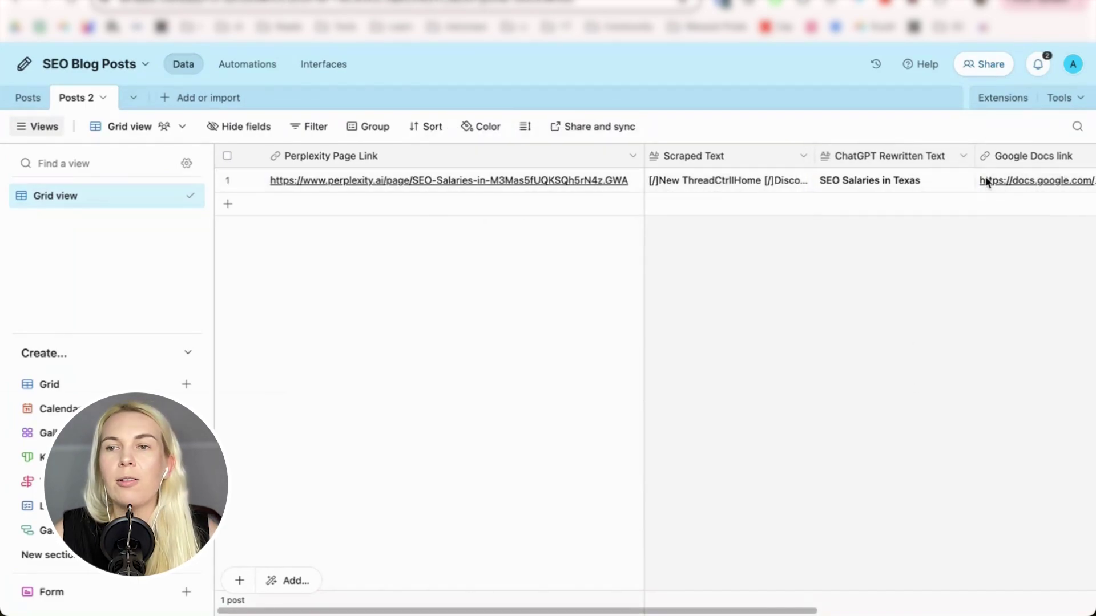
Open the document from the record's Google Docs link and review the post's image, headings, table and source links
scroll(987, 183, right, 3)
click(864, 181)
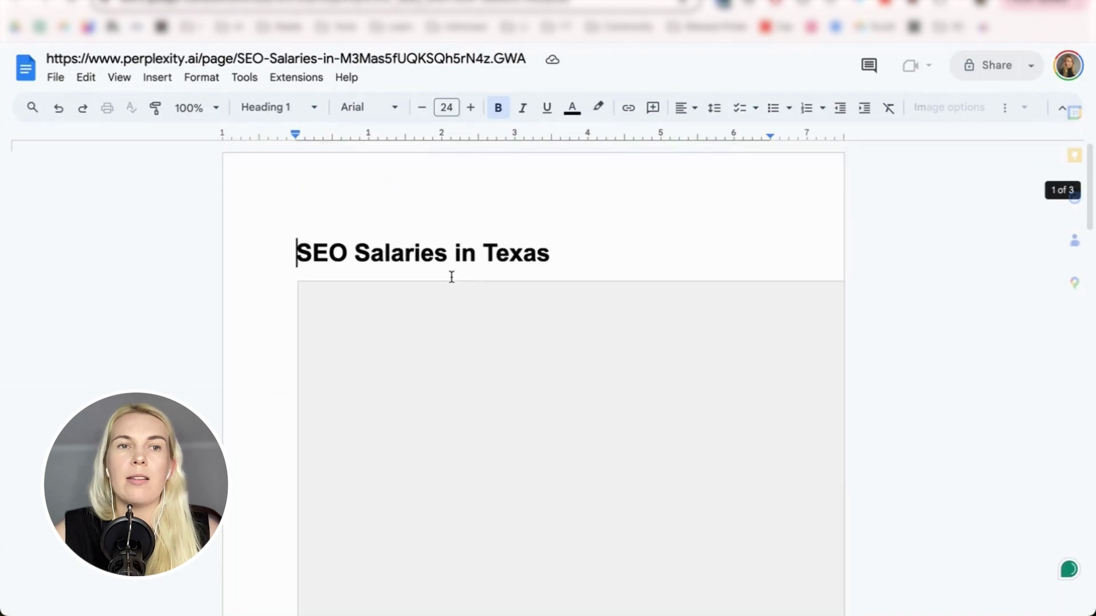
scroll(460, 382, down, 5)
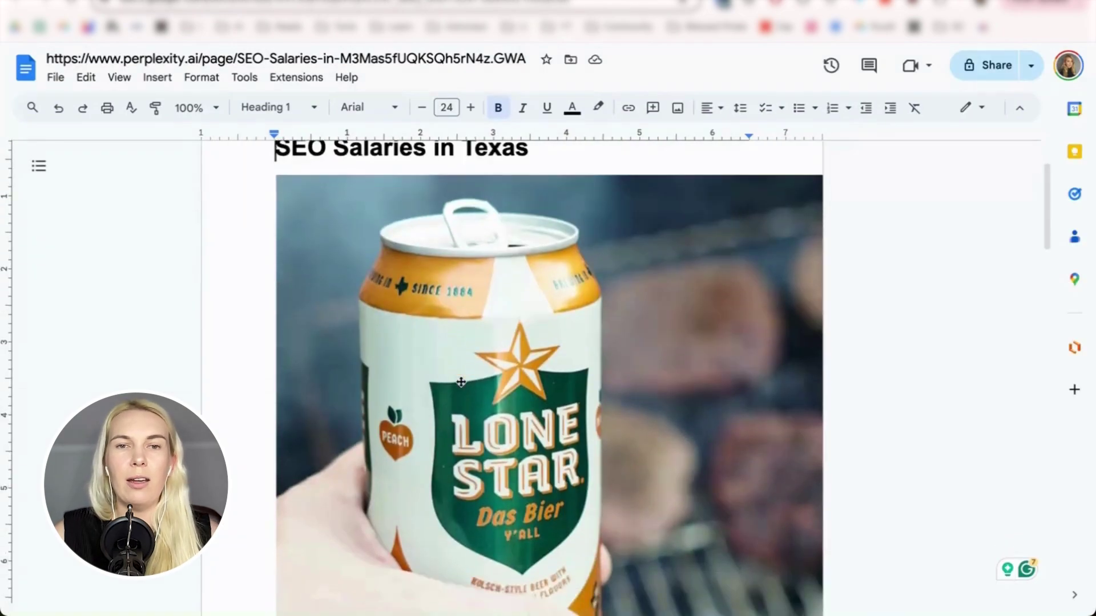
scroll(461, 382, down, 4)
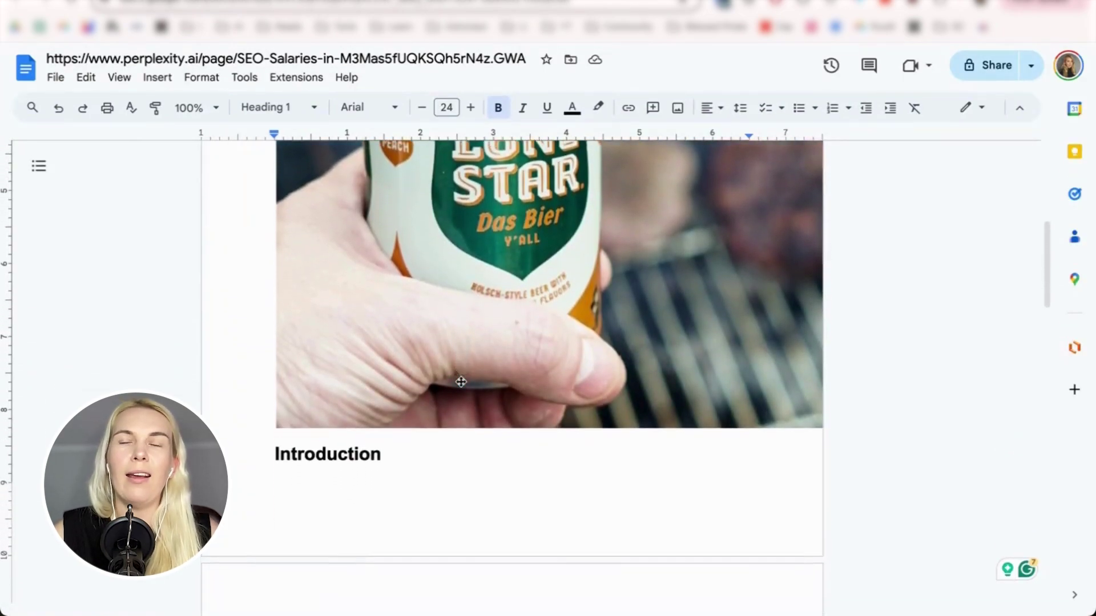
scroll(460, 381, down, 3)
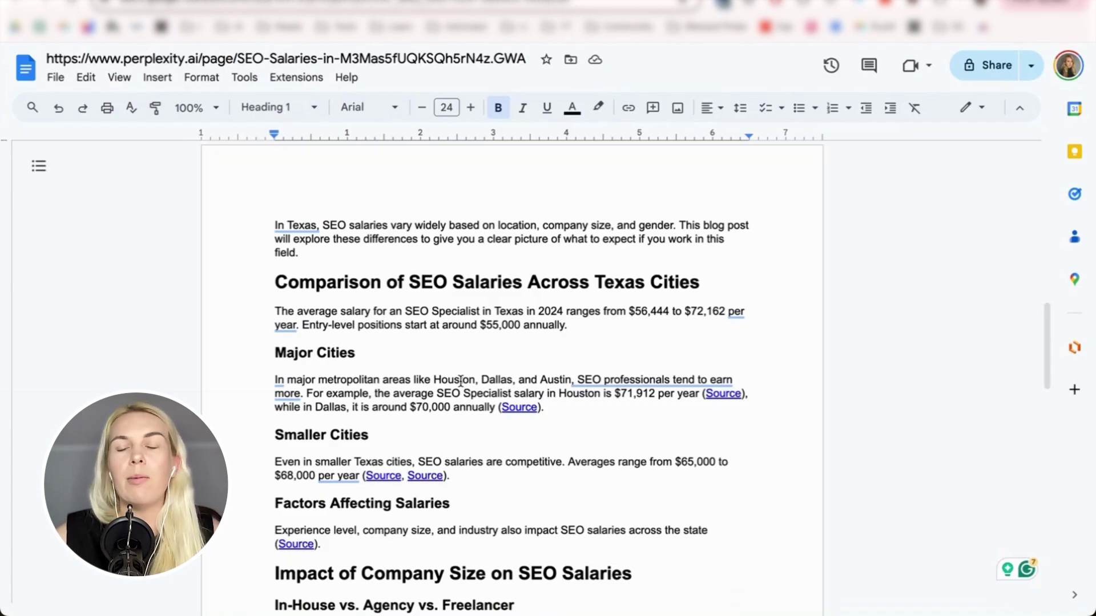
scroll(479, 399, down, 2)
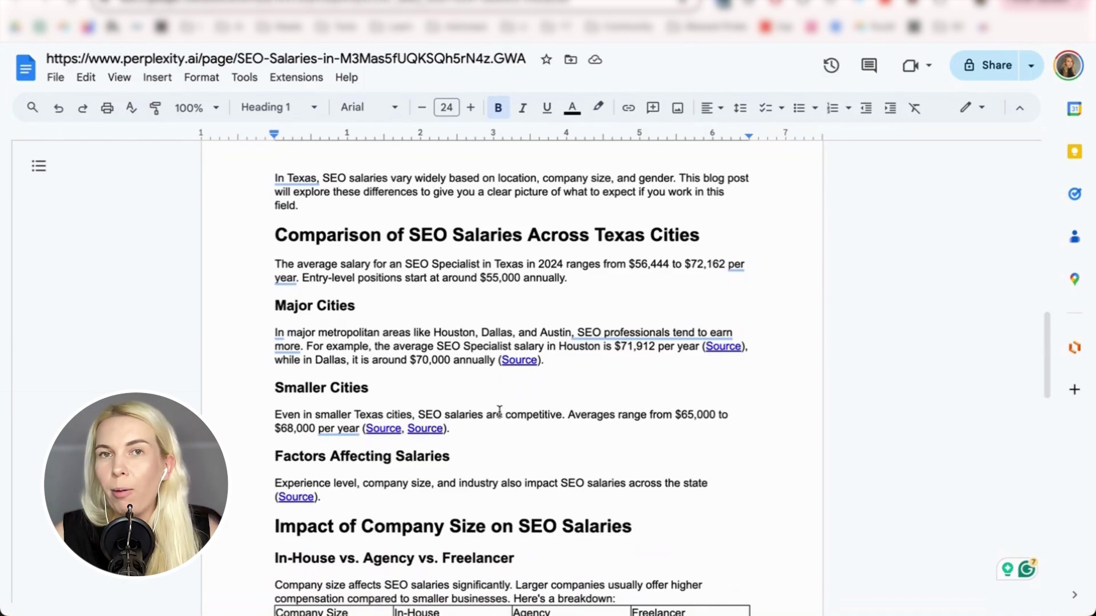
scroll(499, 411, down, 3)
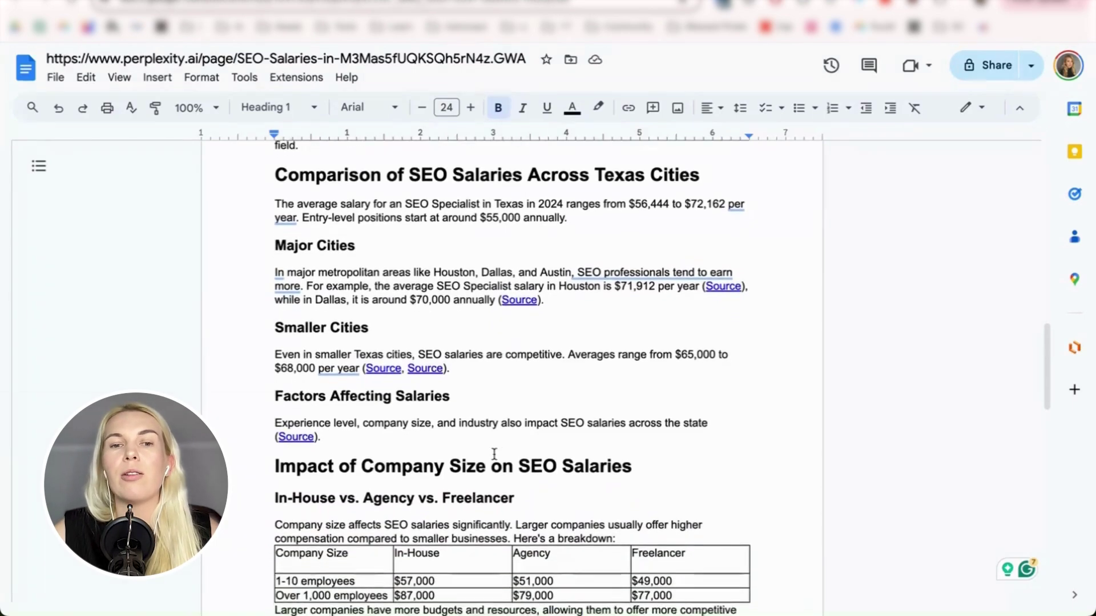
scroll(494, 454, down, 9)
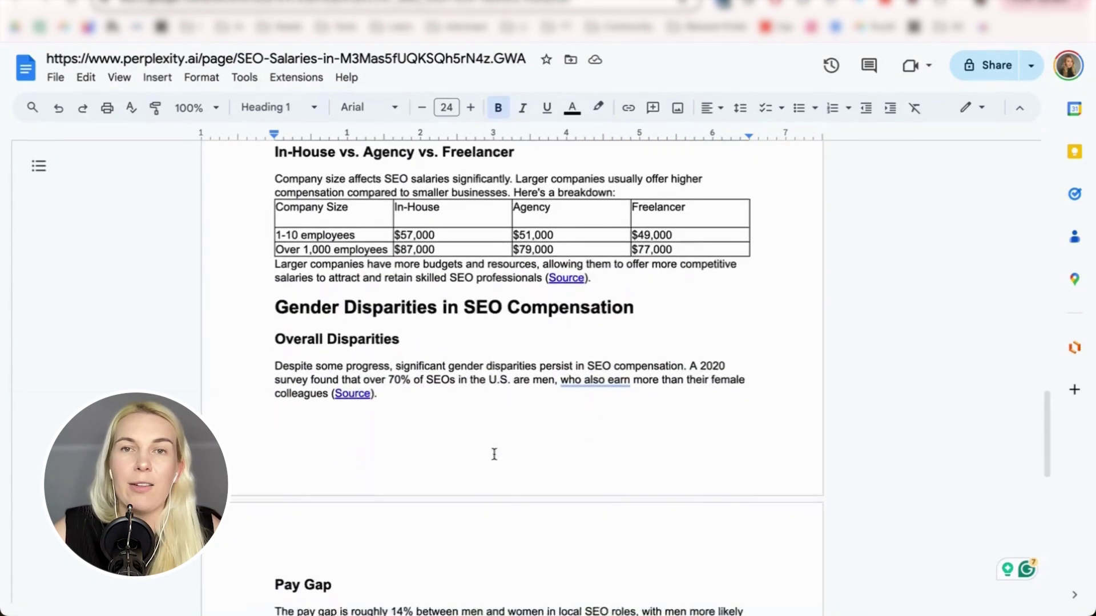
scroll(494, 453, down, 1)
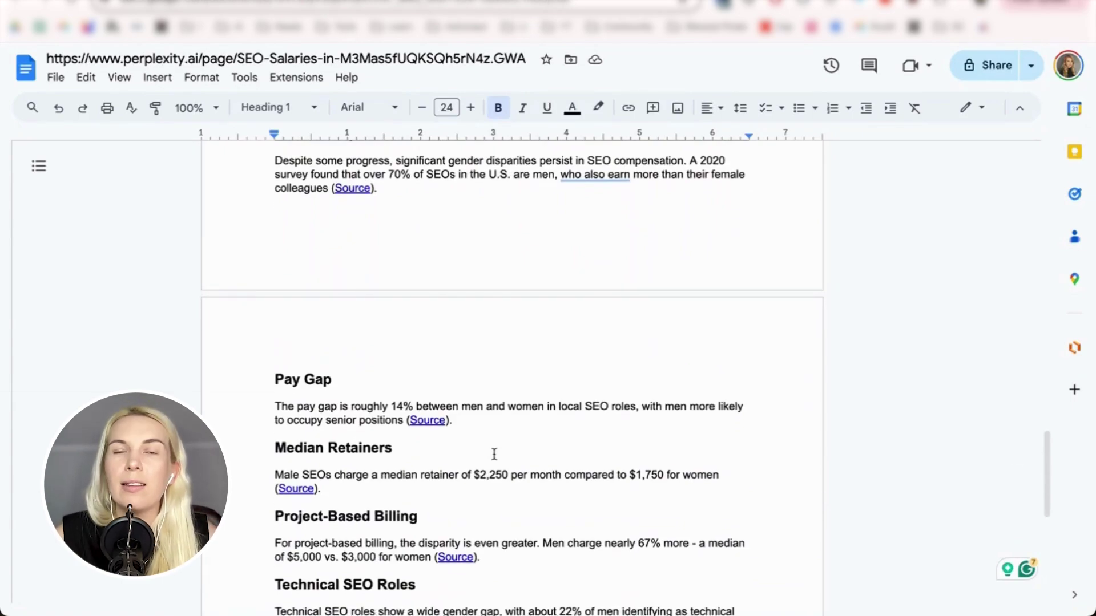
scroll(494, 454, down, 4)
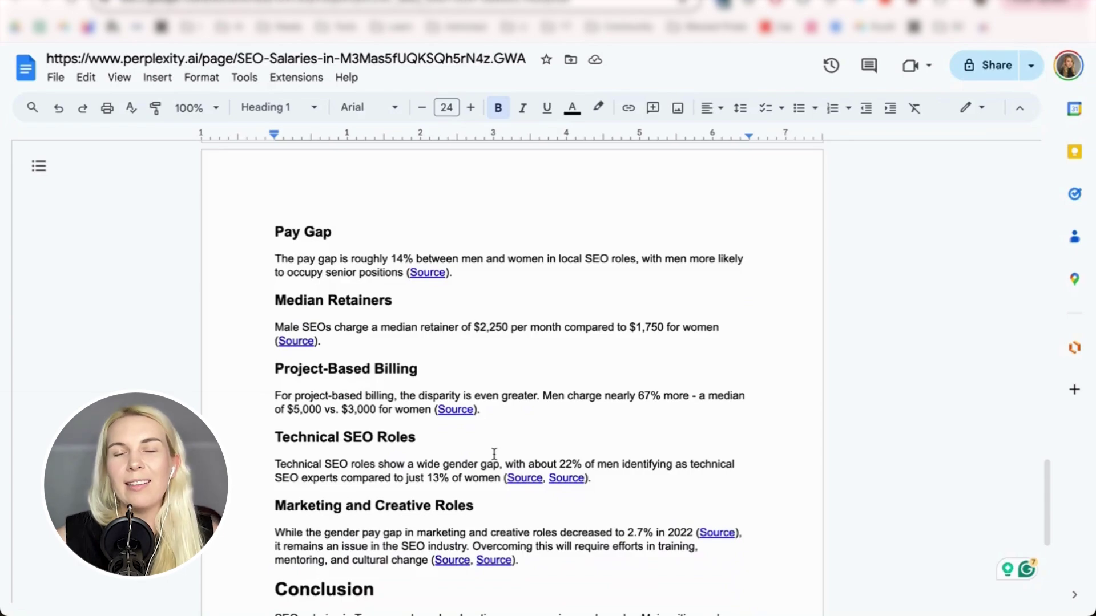
scroll(494, 453, down, 5)
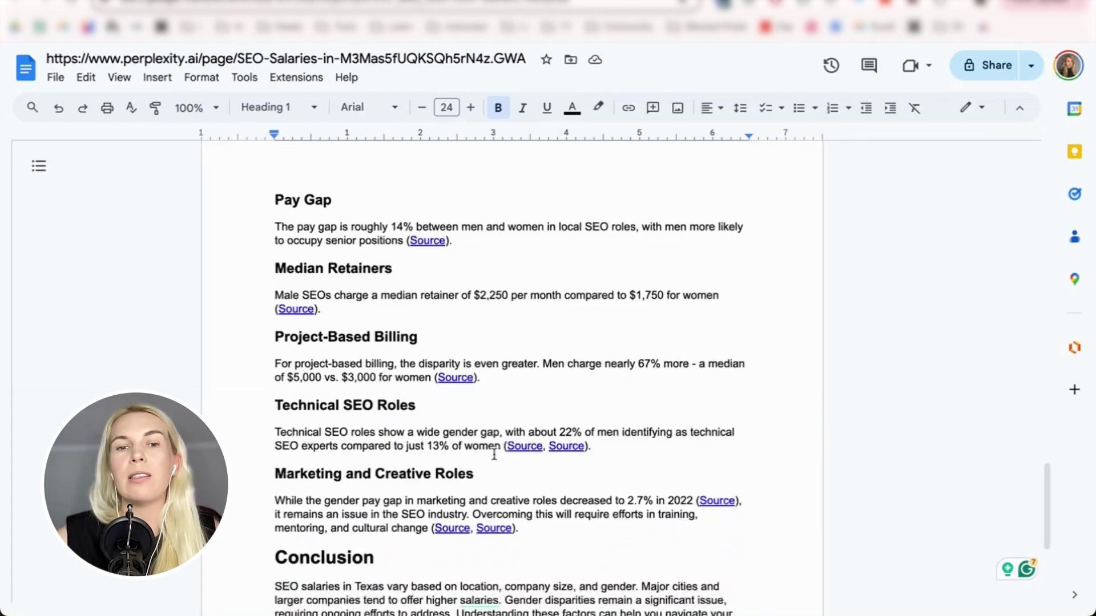
key(ctrl+Home)
scroll(494, 454, down, 15)
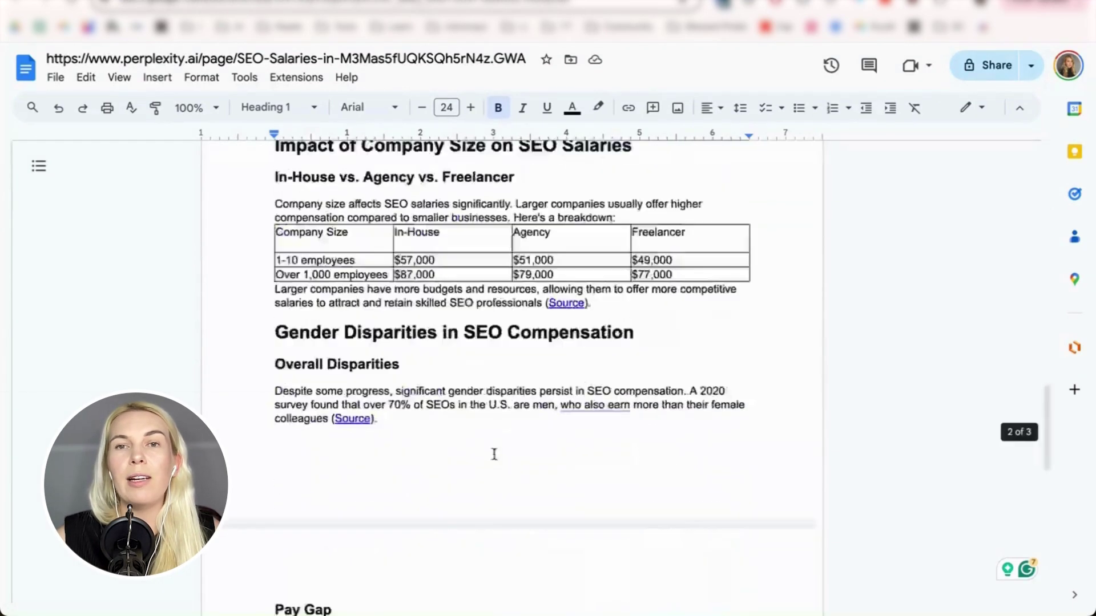
key(ctrl+Home)
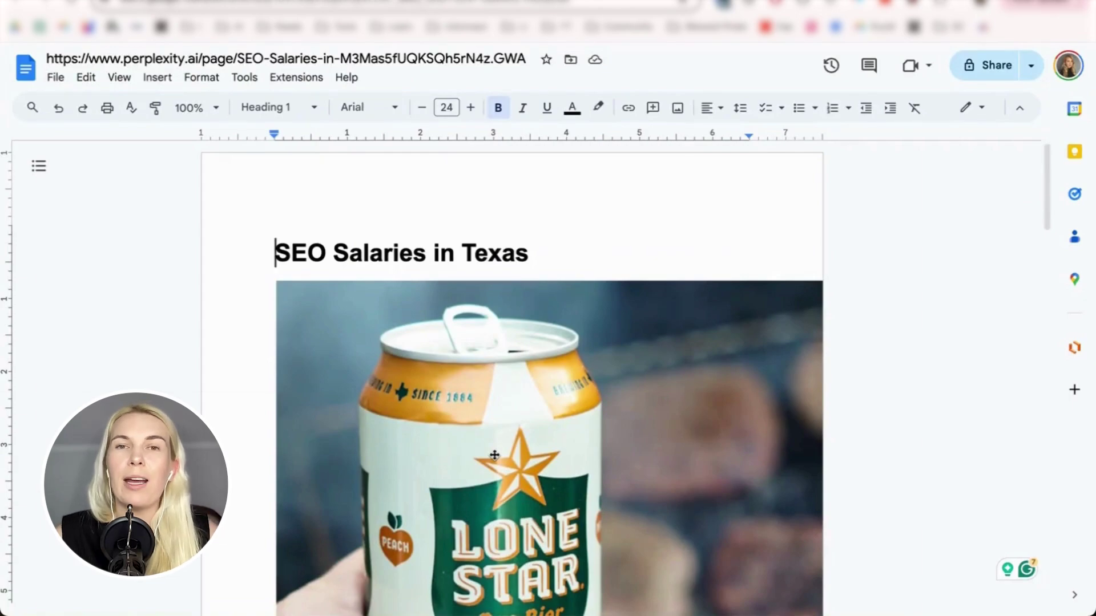
scroll(428, 307, down, 10)
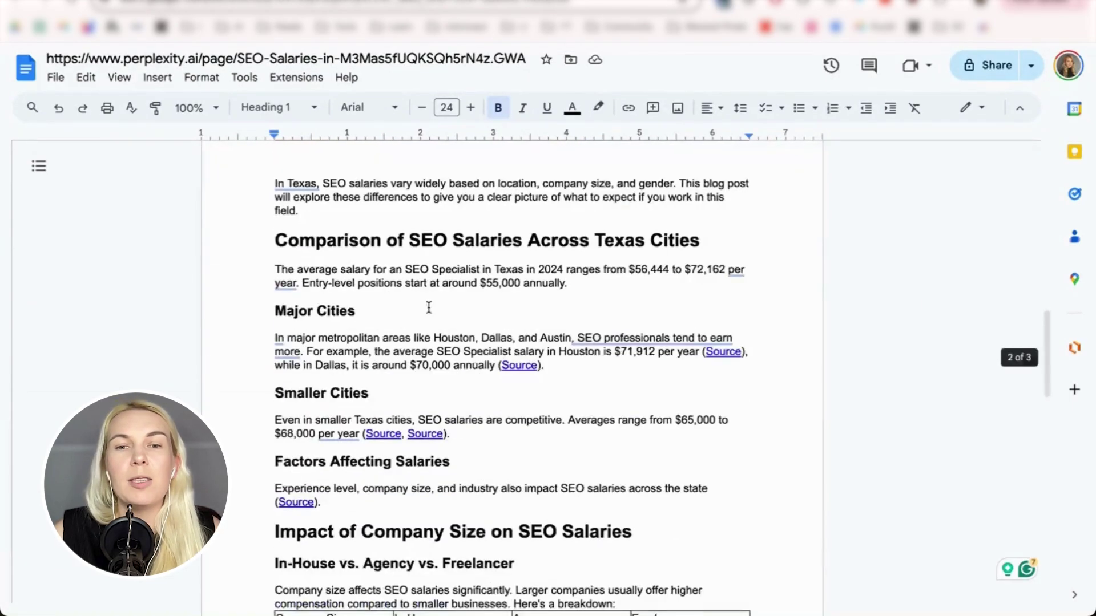